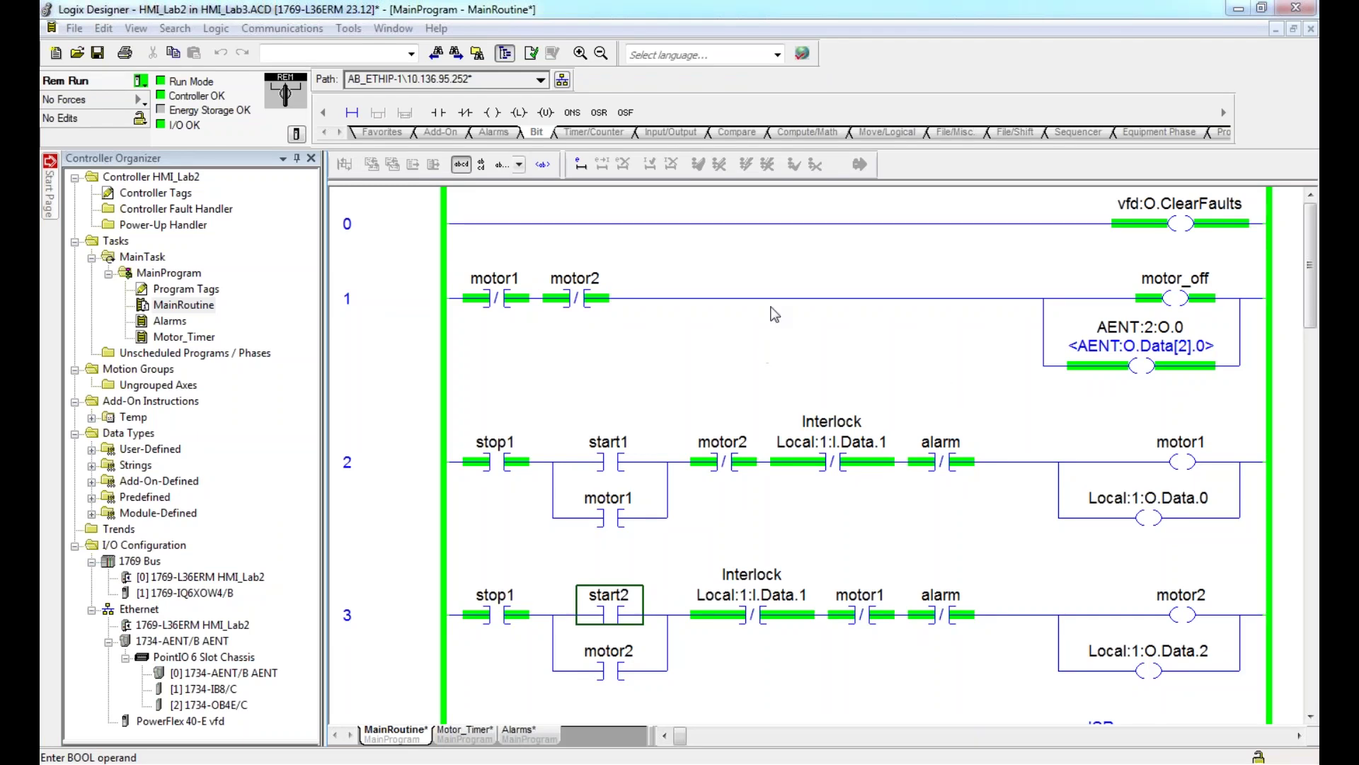
Step: Scroll MainRoutine down to its JSR subroutine calls, then open the Motor_Timer routine
key("Up")
key("Up")
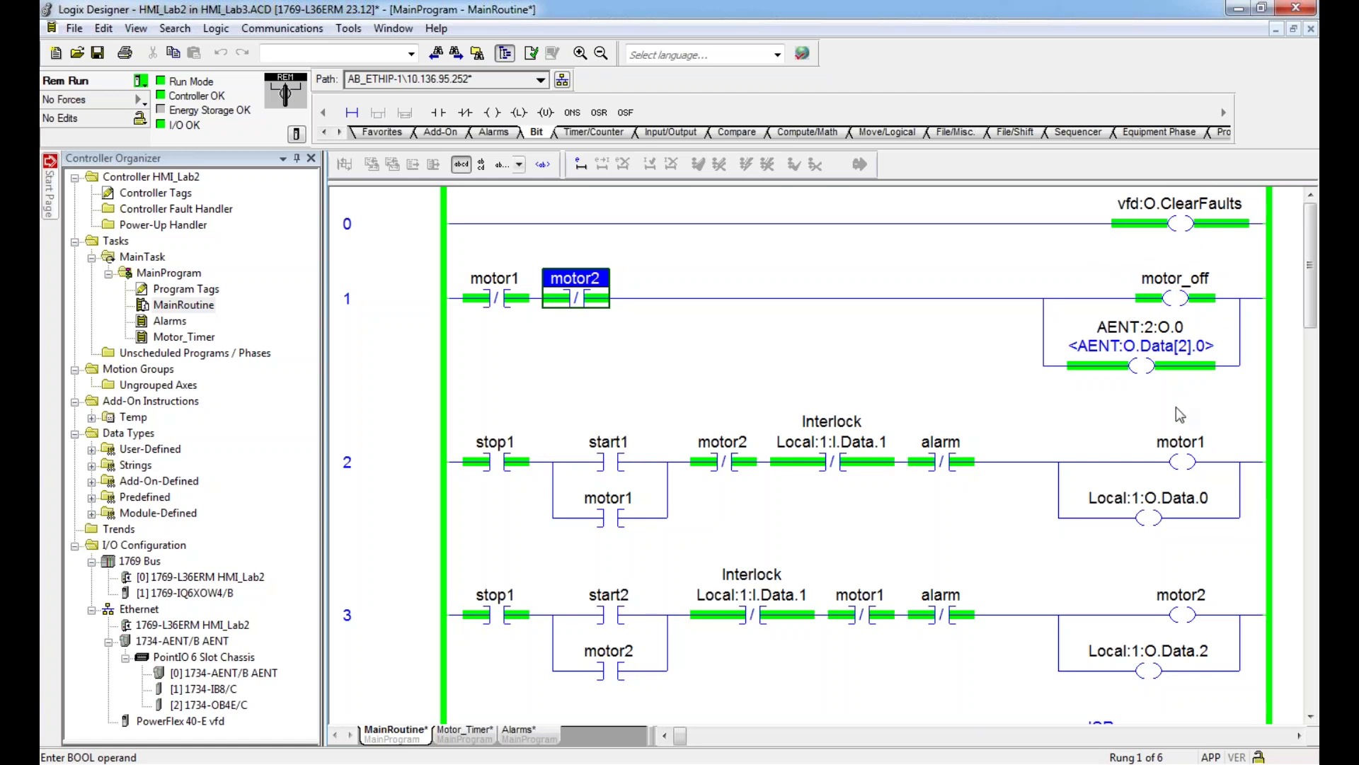
scroll(849, 357, "down", 1)
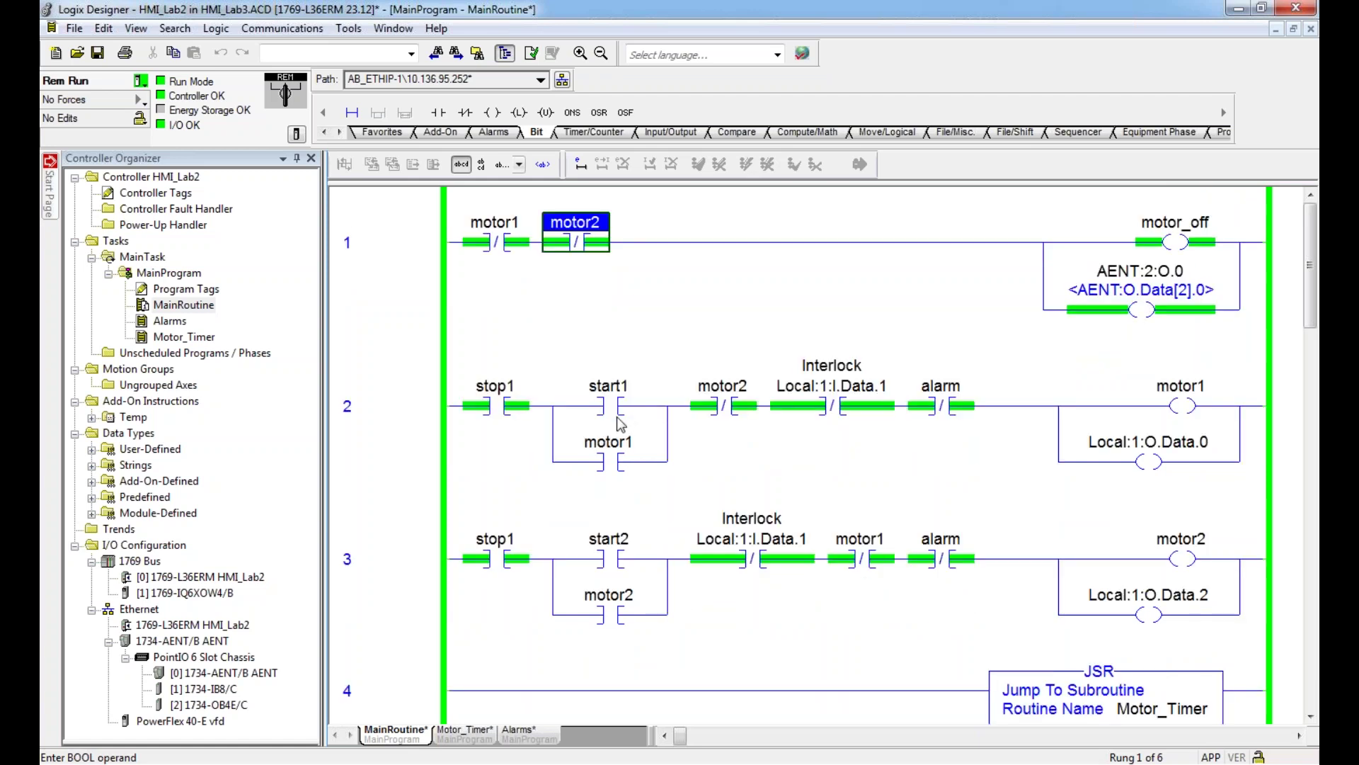
scroll(620, 423, "down", 1)
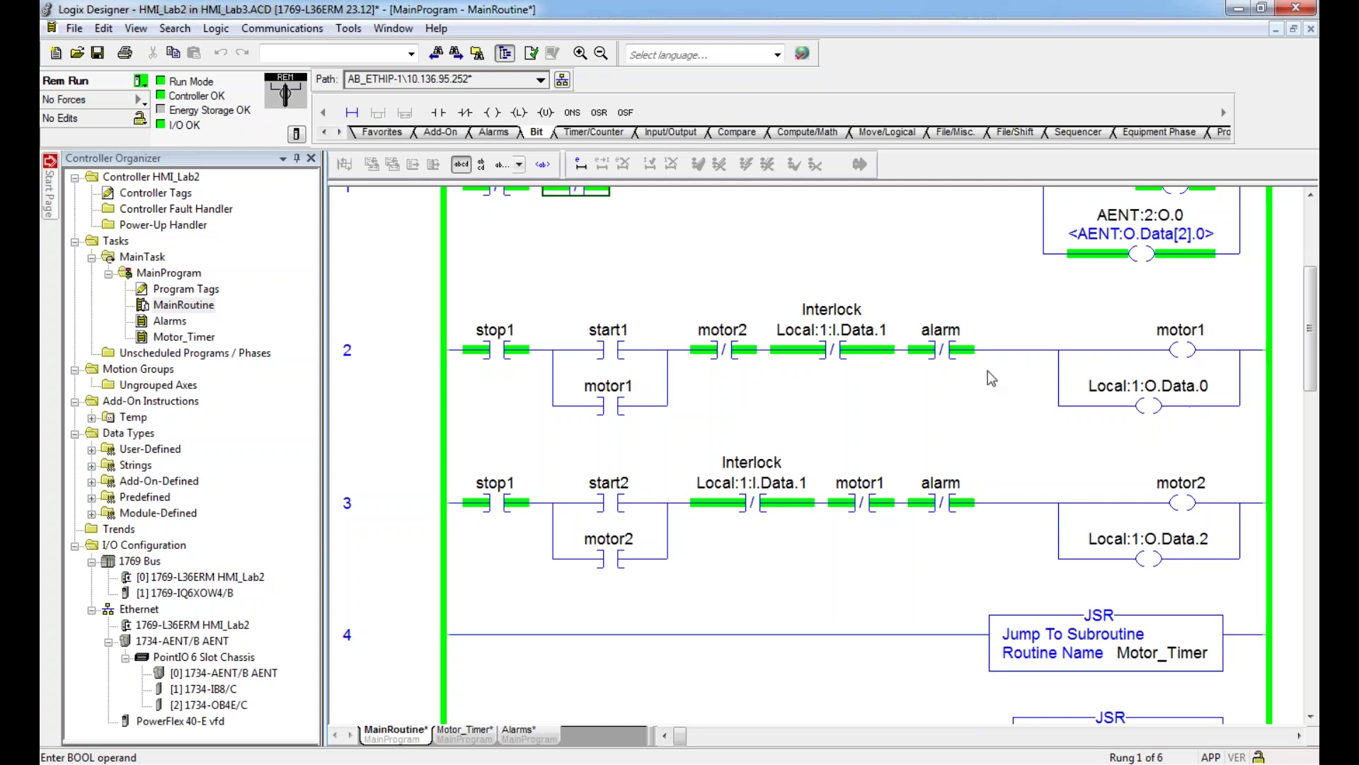
scroll(1002, 418, "down", 3)
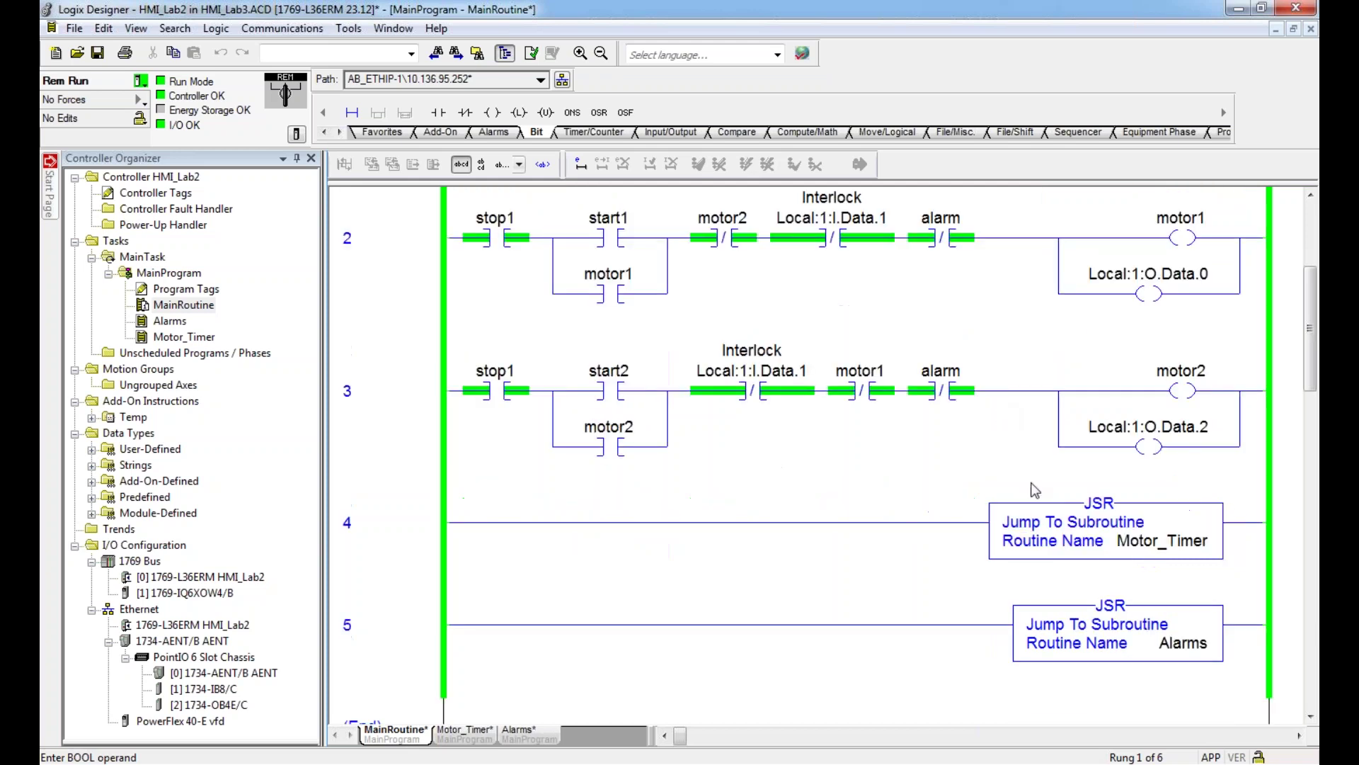
scroll(1105, 523, "down", 1)
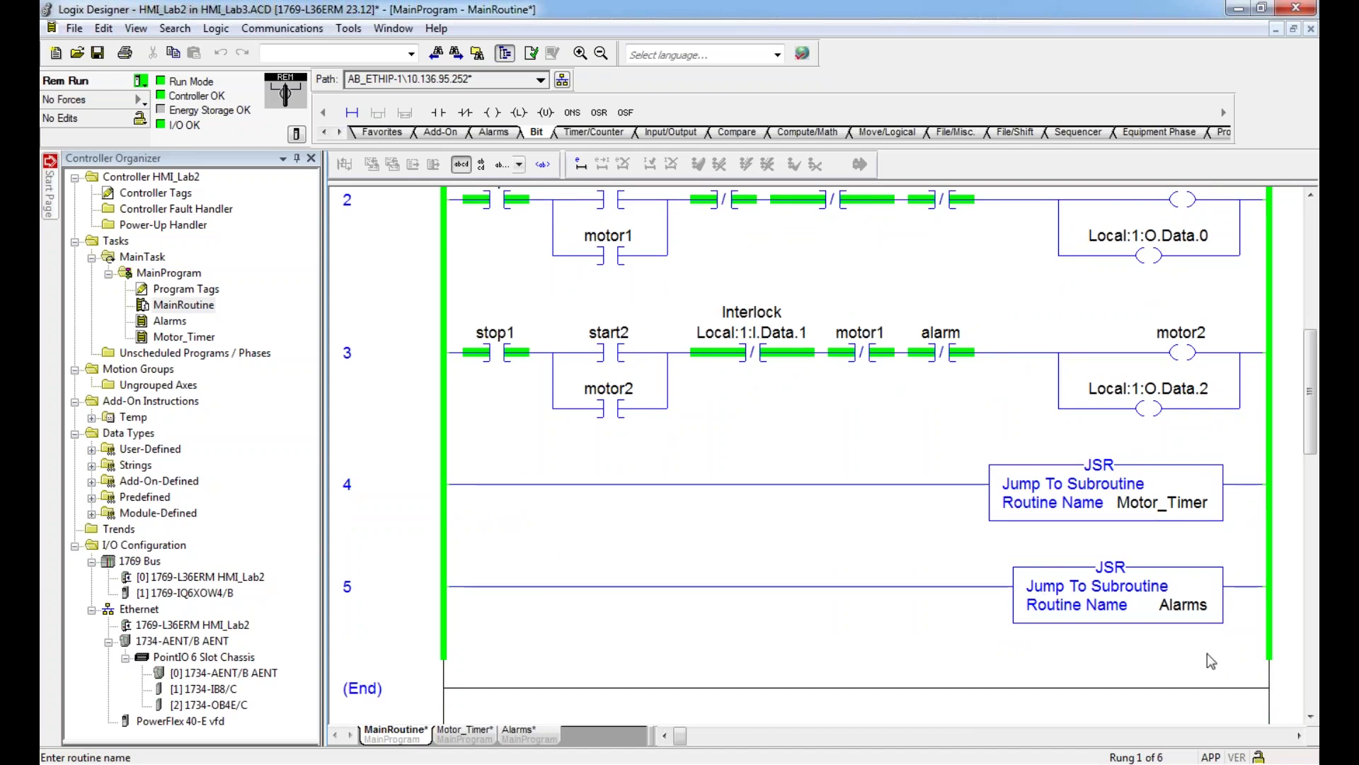
double_click(186, 338)
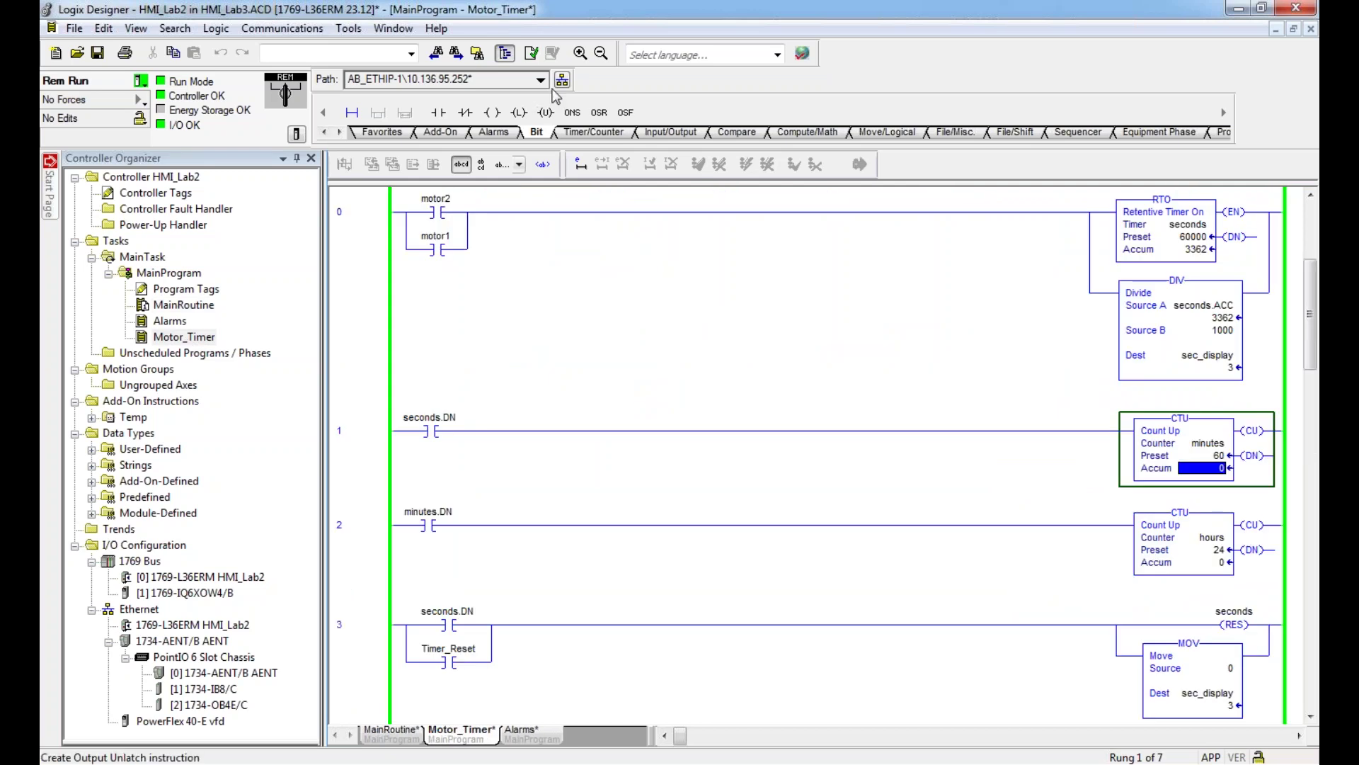
left_click(580, 54)
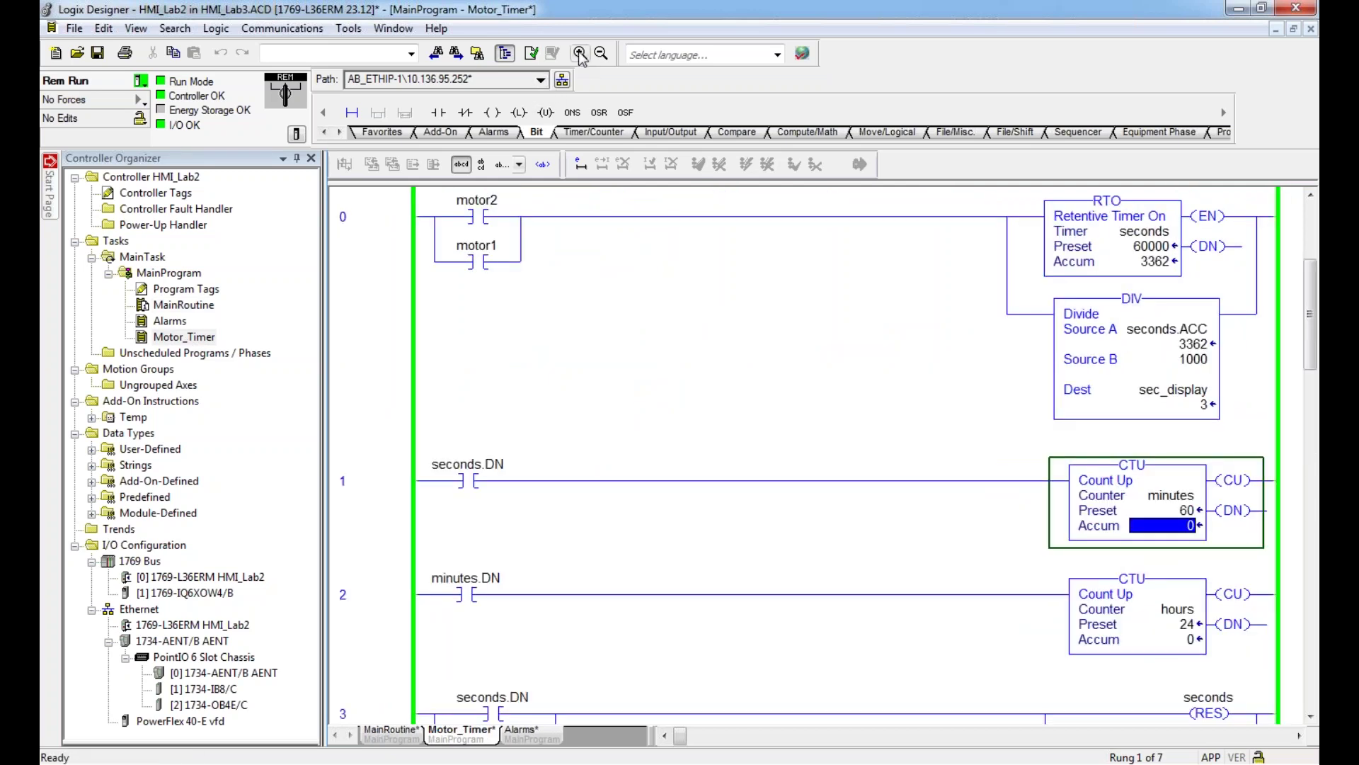
left_click(580, 54)
left_click(580, 54)
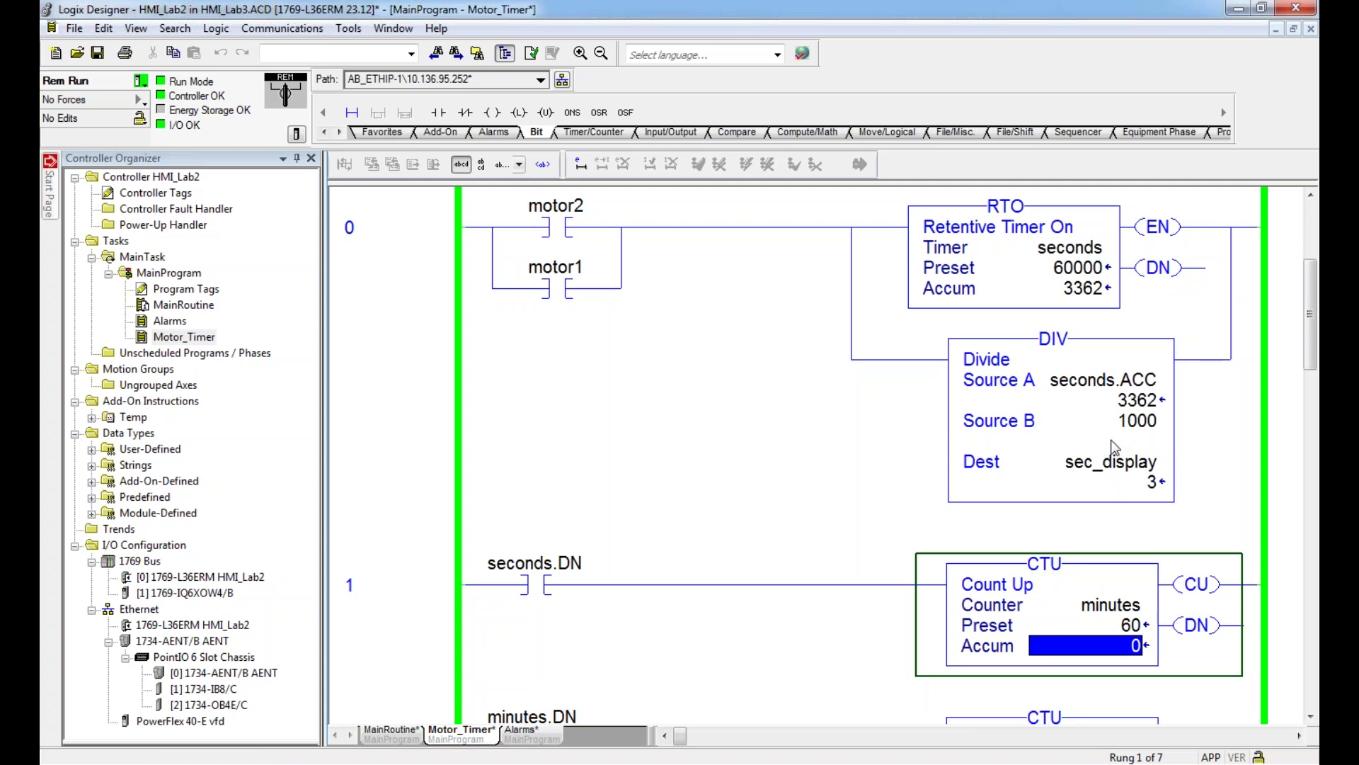
scroll(1111, 440, "down", 3)
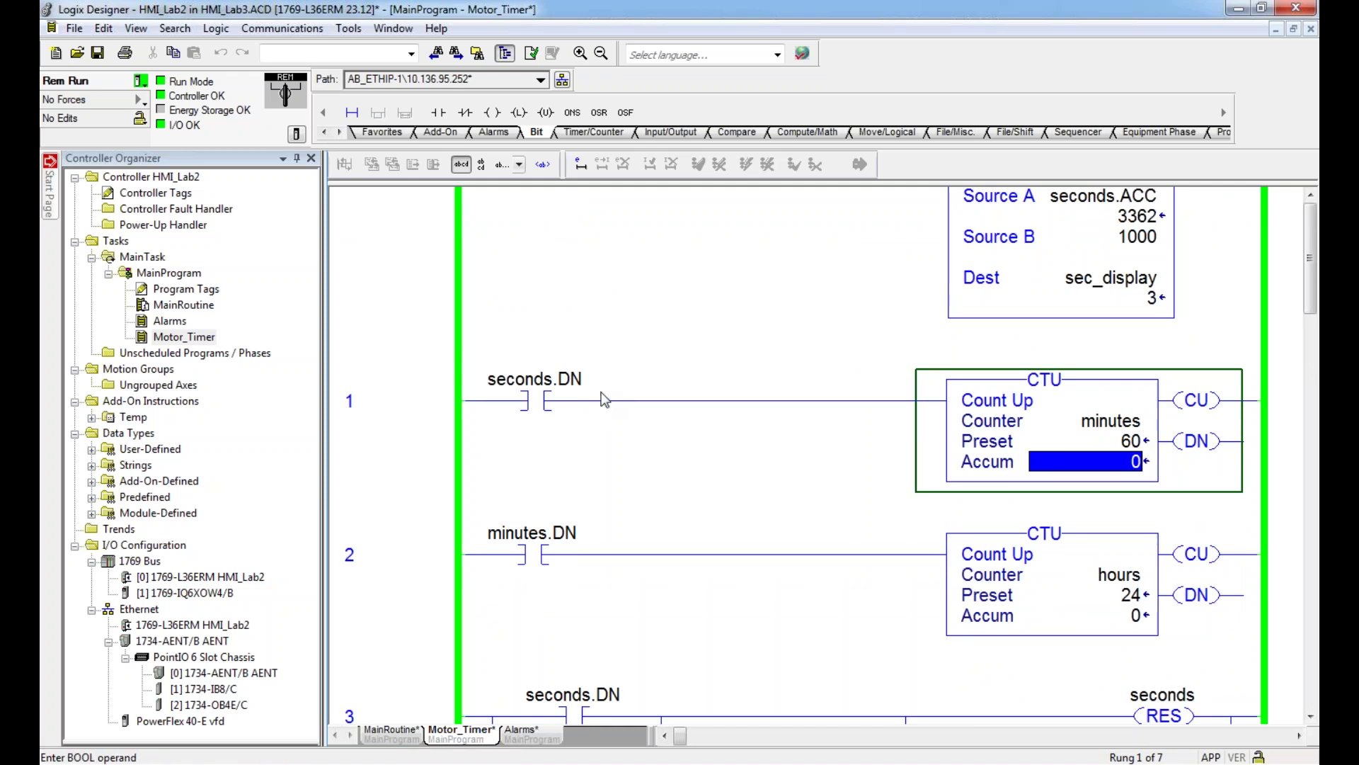
scroll(1064, 287, "up", 3)
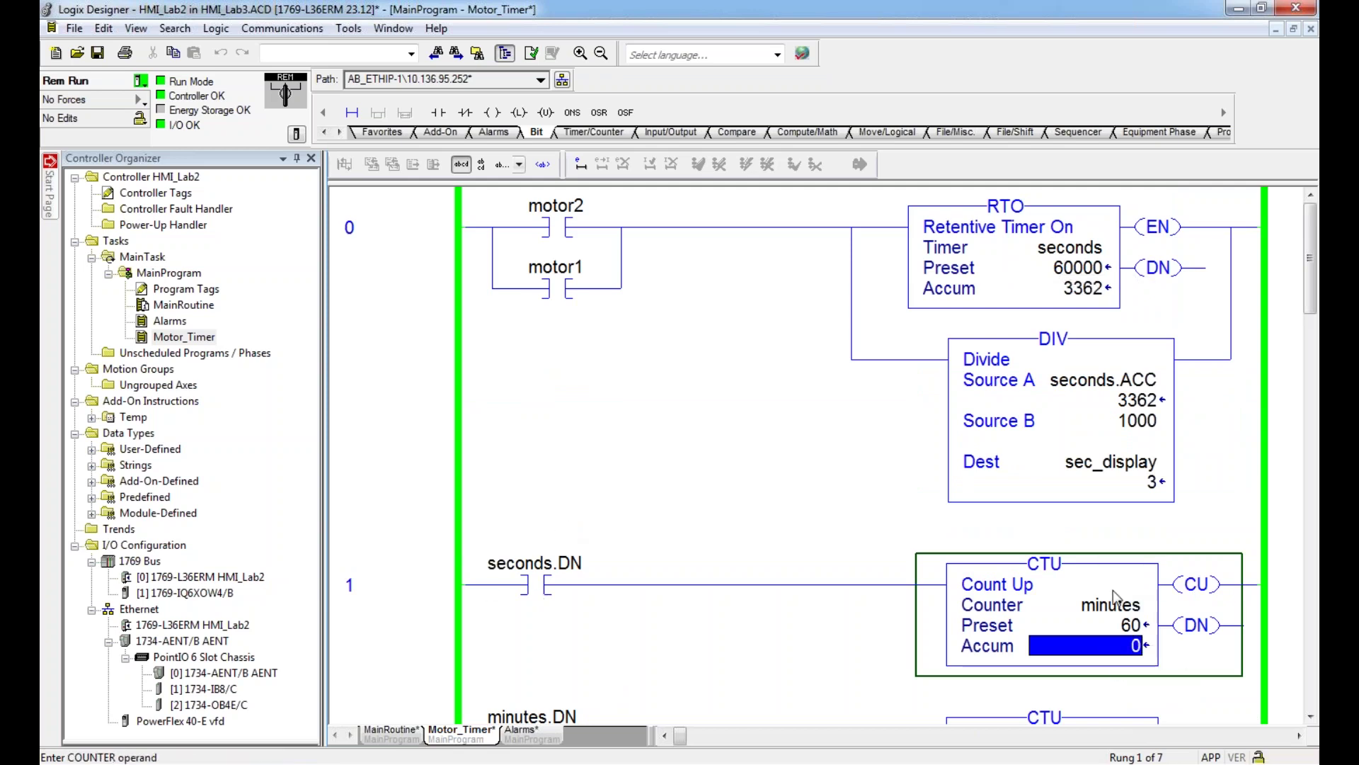
scroll(1113, 597, "down", 3)
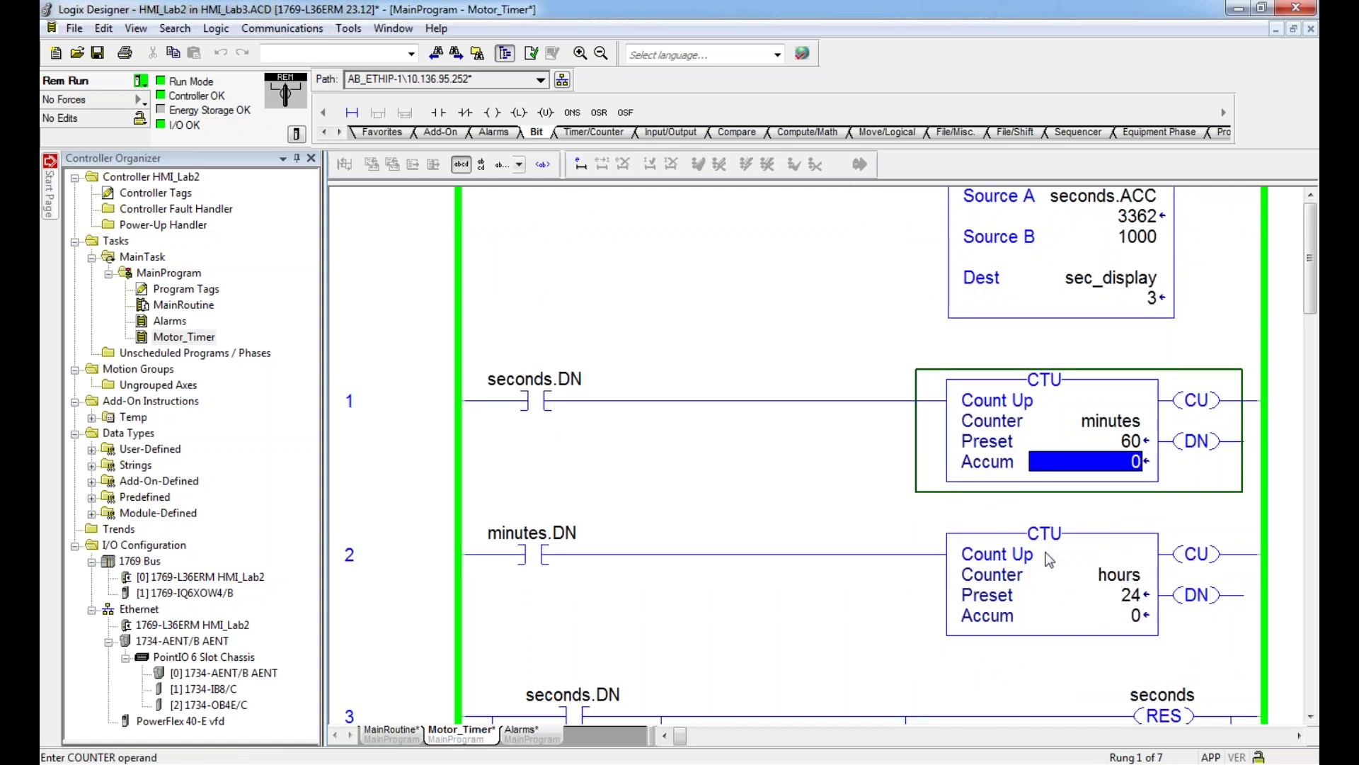
scroll(762, 523, "down", 6)
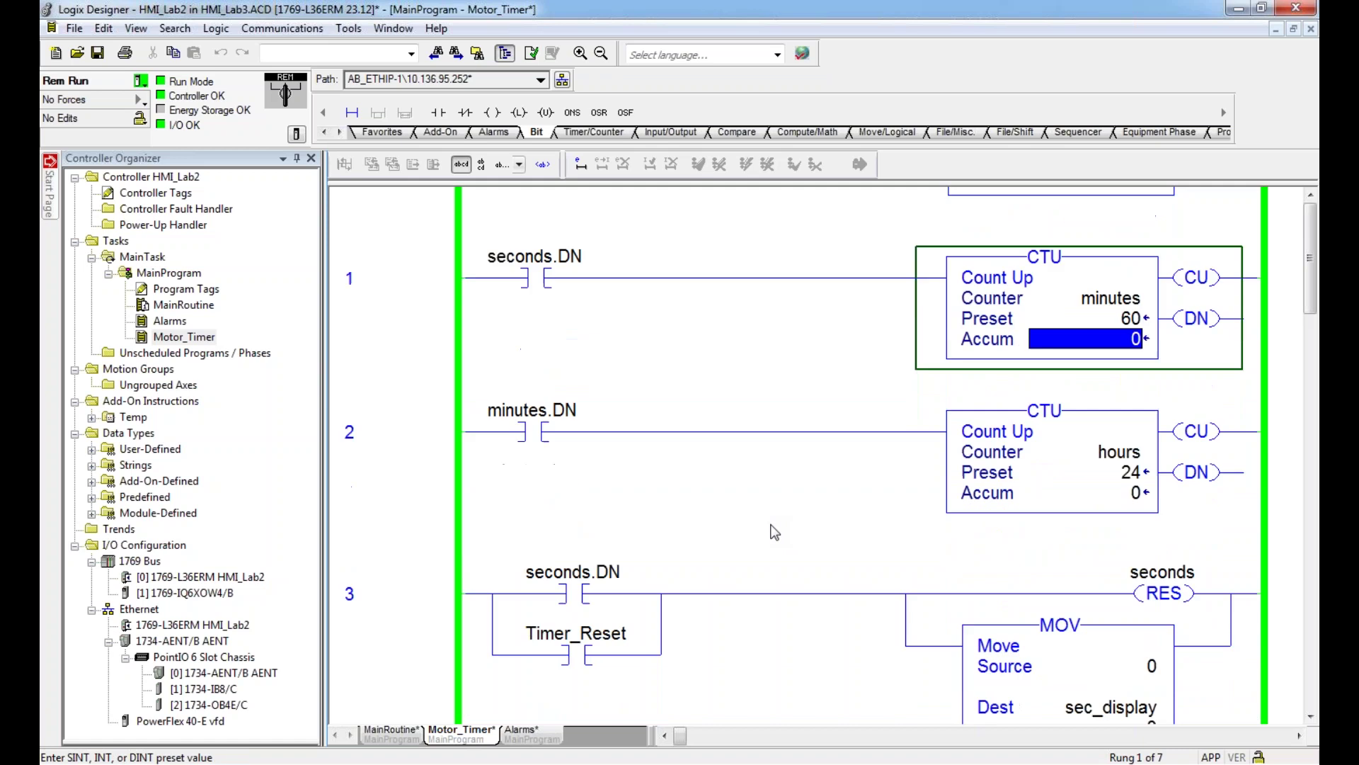
scroll(744, 513, "up", 1)
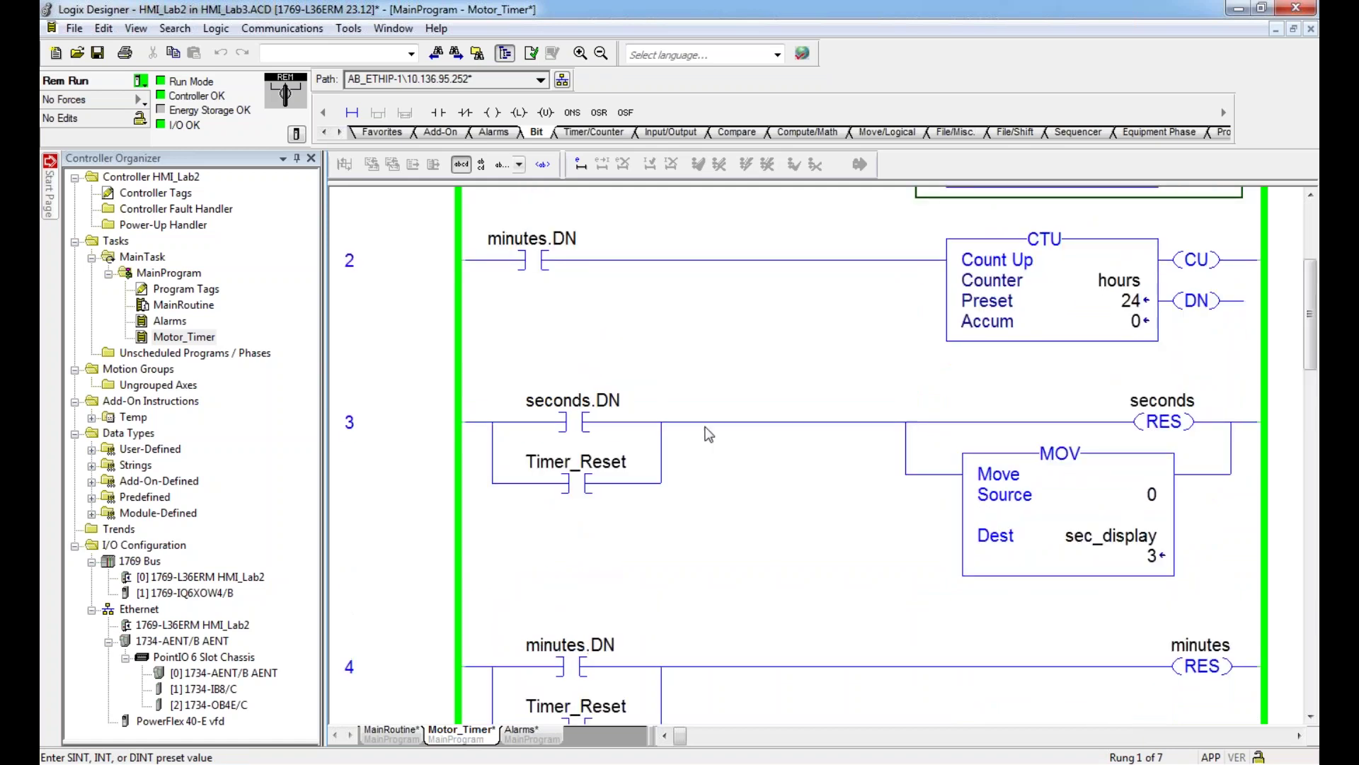
scroll(701, 438, "down", 1)
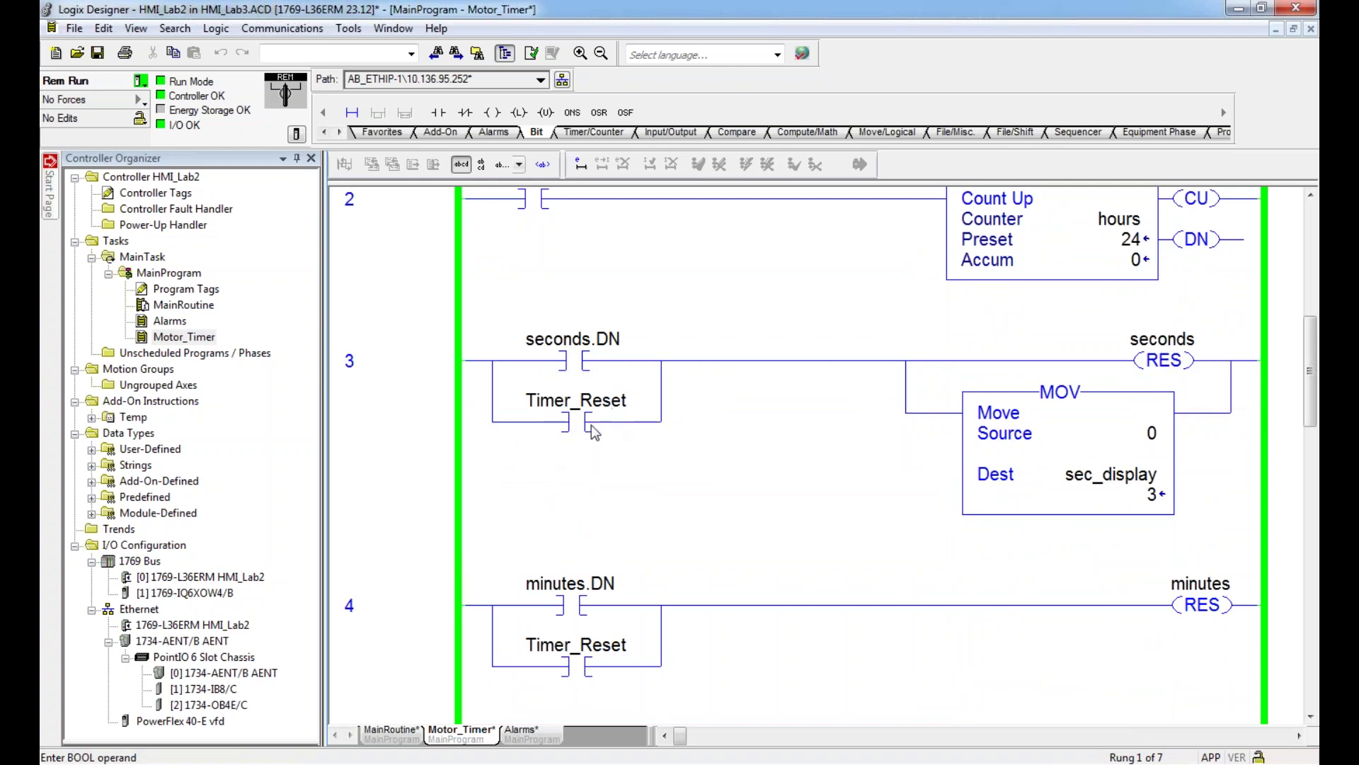
scroll(673, 460, "down", 1)
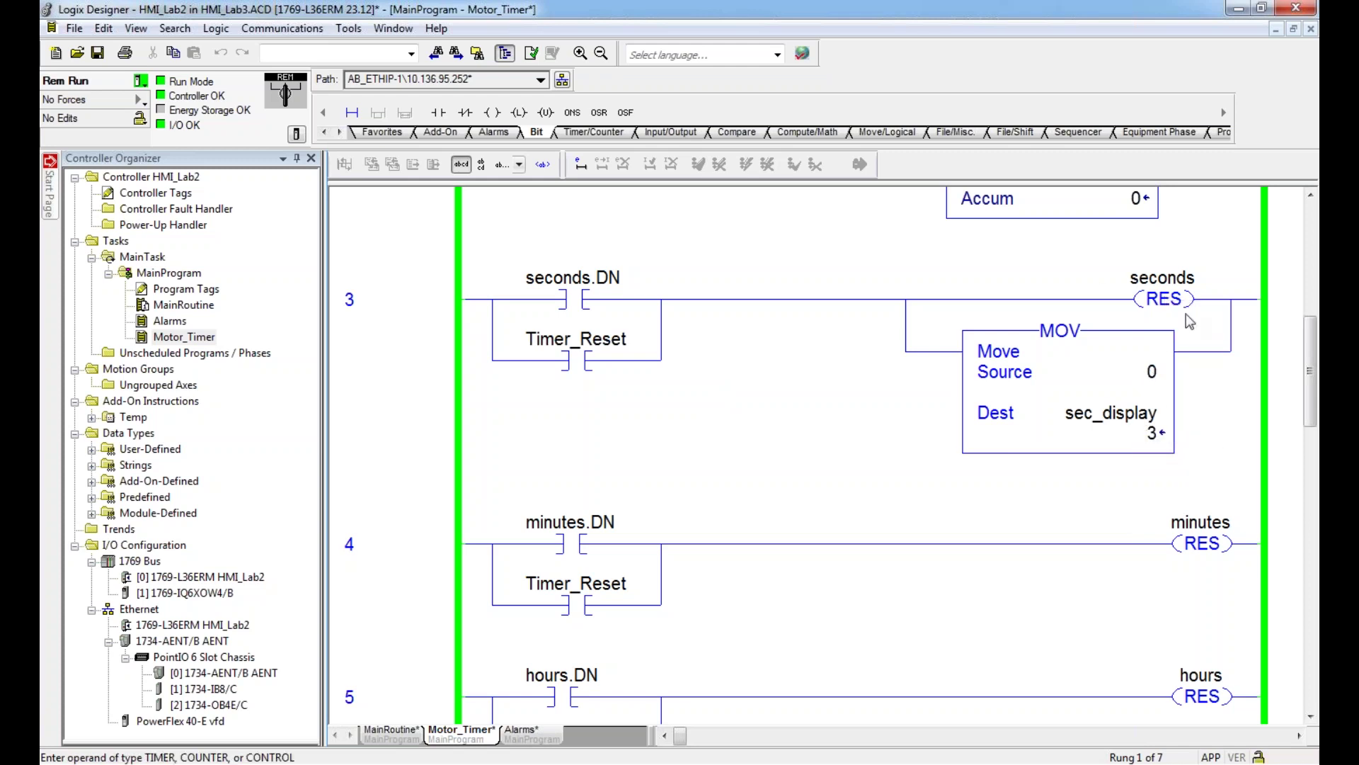
scroll(861, 485, "down", 2)
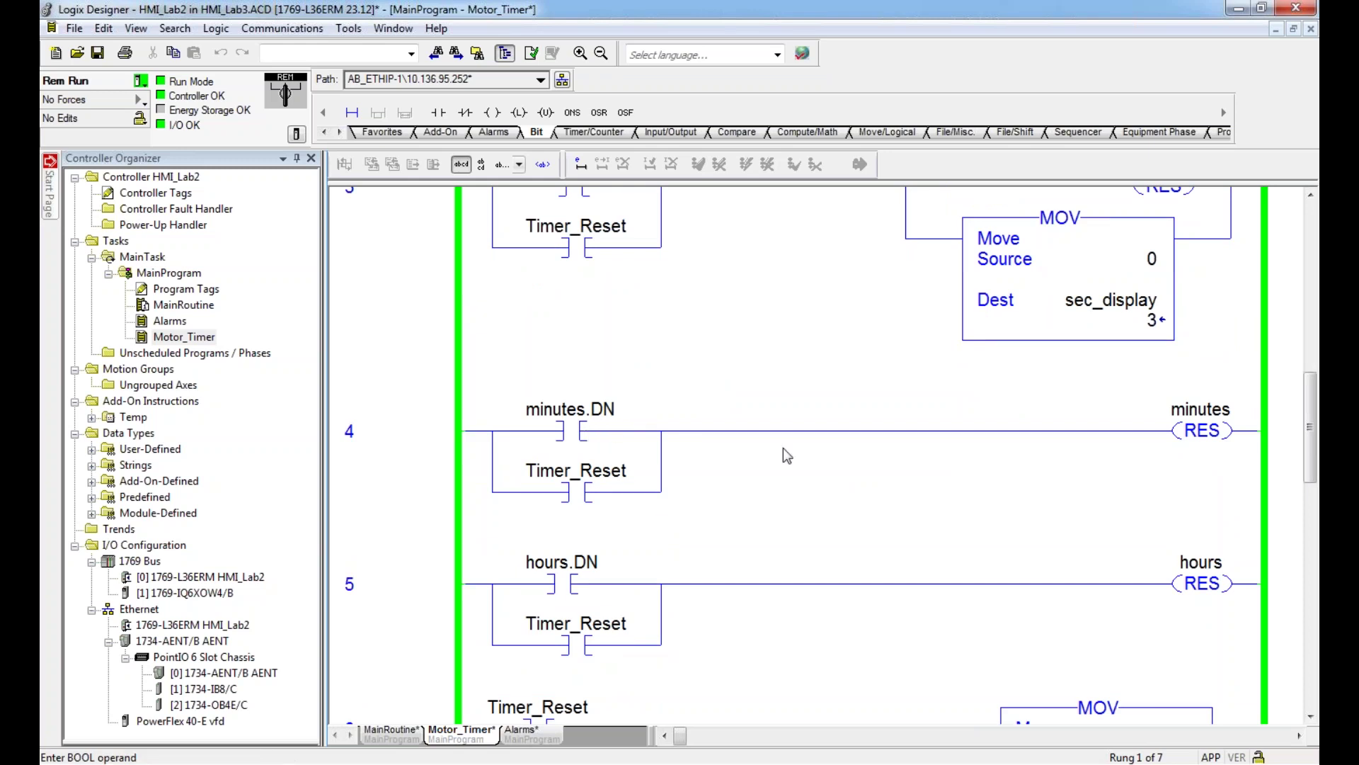
scroll(652, 646, "down", 4)
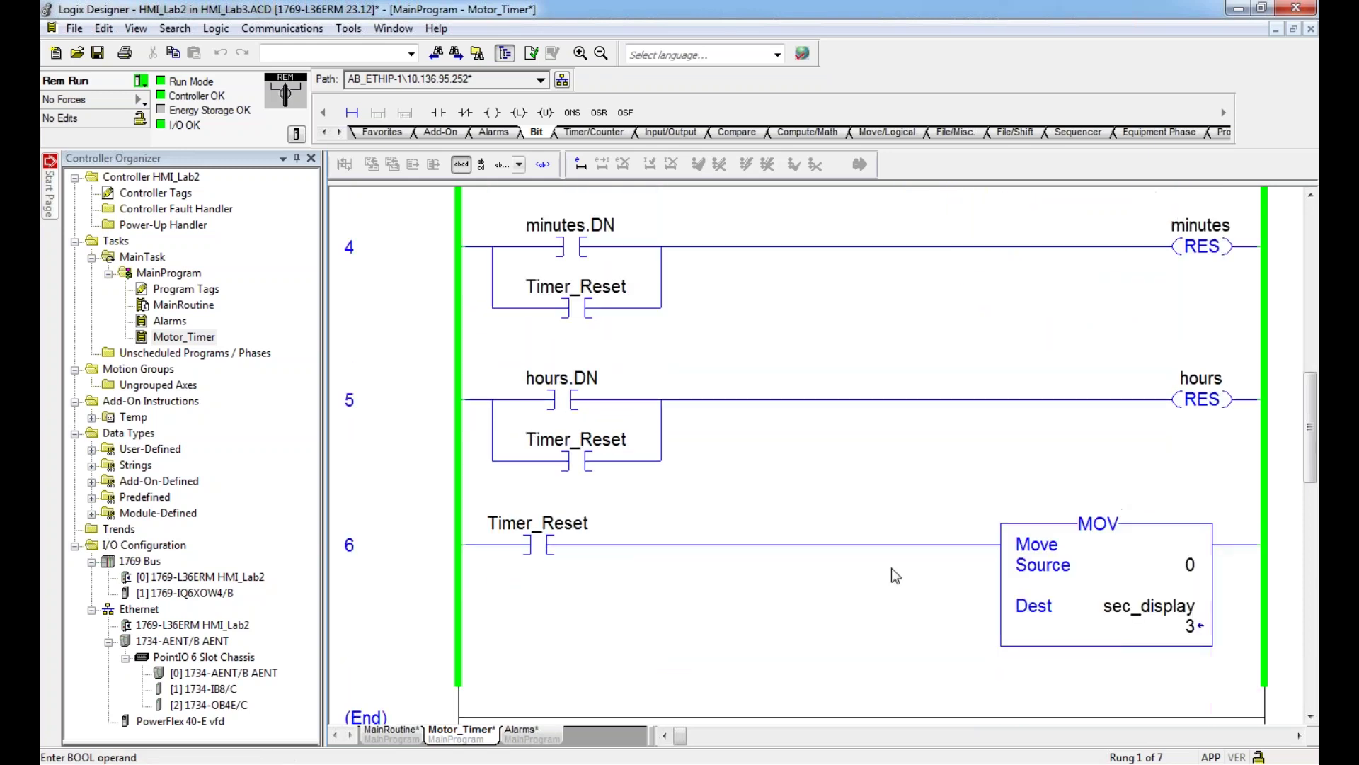
scroll(685, 559, "up", 3)
scroll(686, 559, "down", 2)
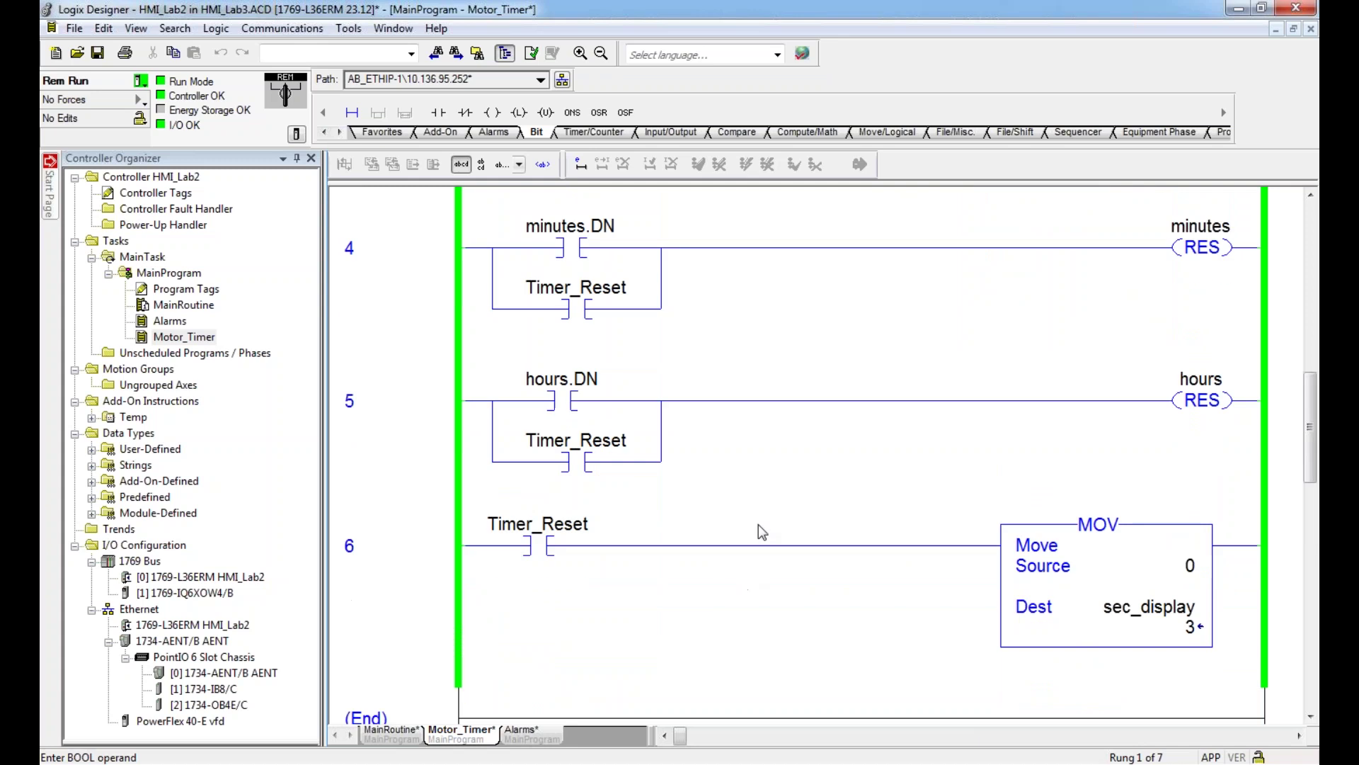
scroll(690, 563, "up", 5)
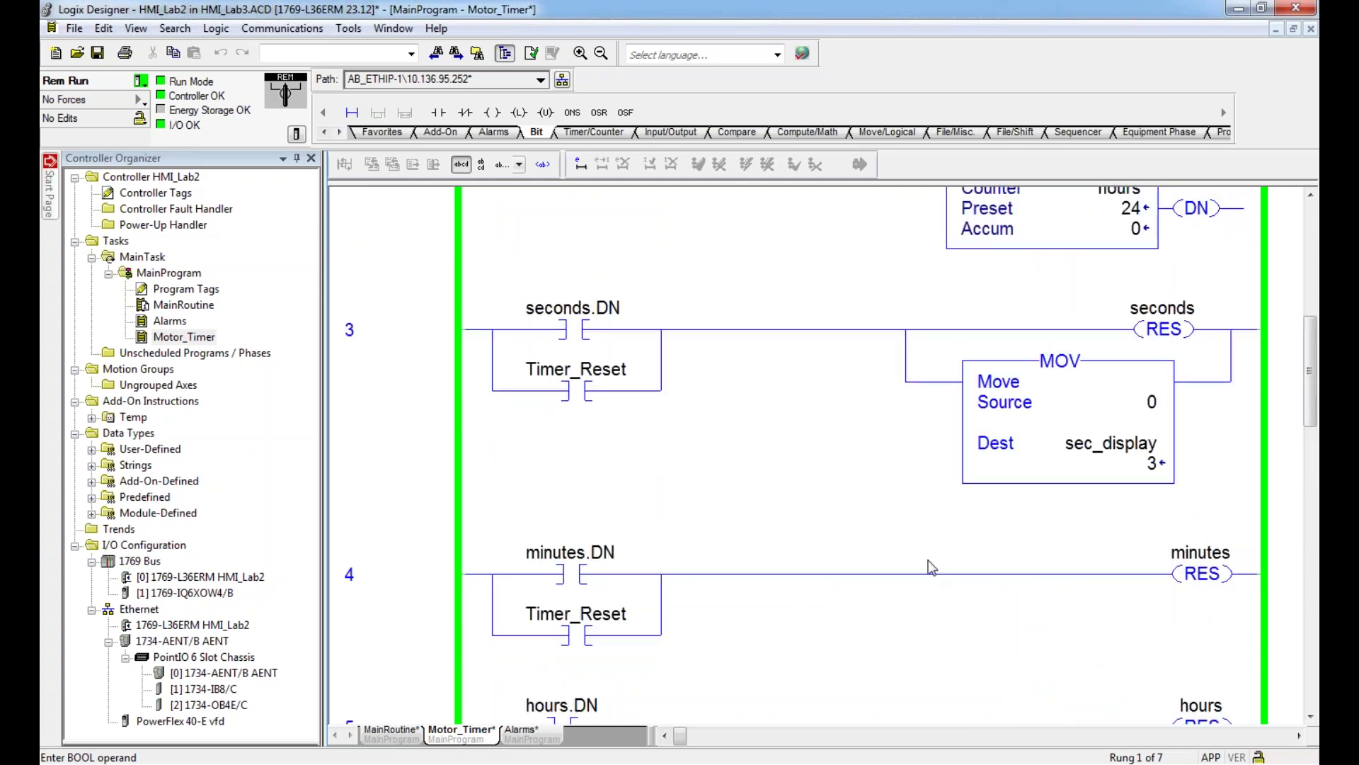
scroll(949, 423, "up", 1)
scroll(708, 509, "down", 5)
Step: Start an online edit of Motor_Timer rung 6, discarding the stray pending edit copy
double_click(443, 592)
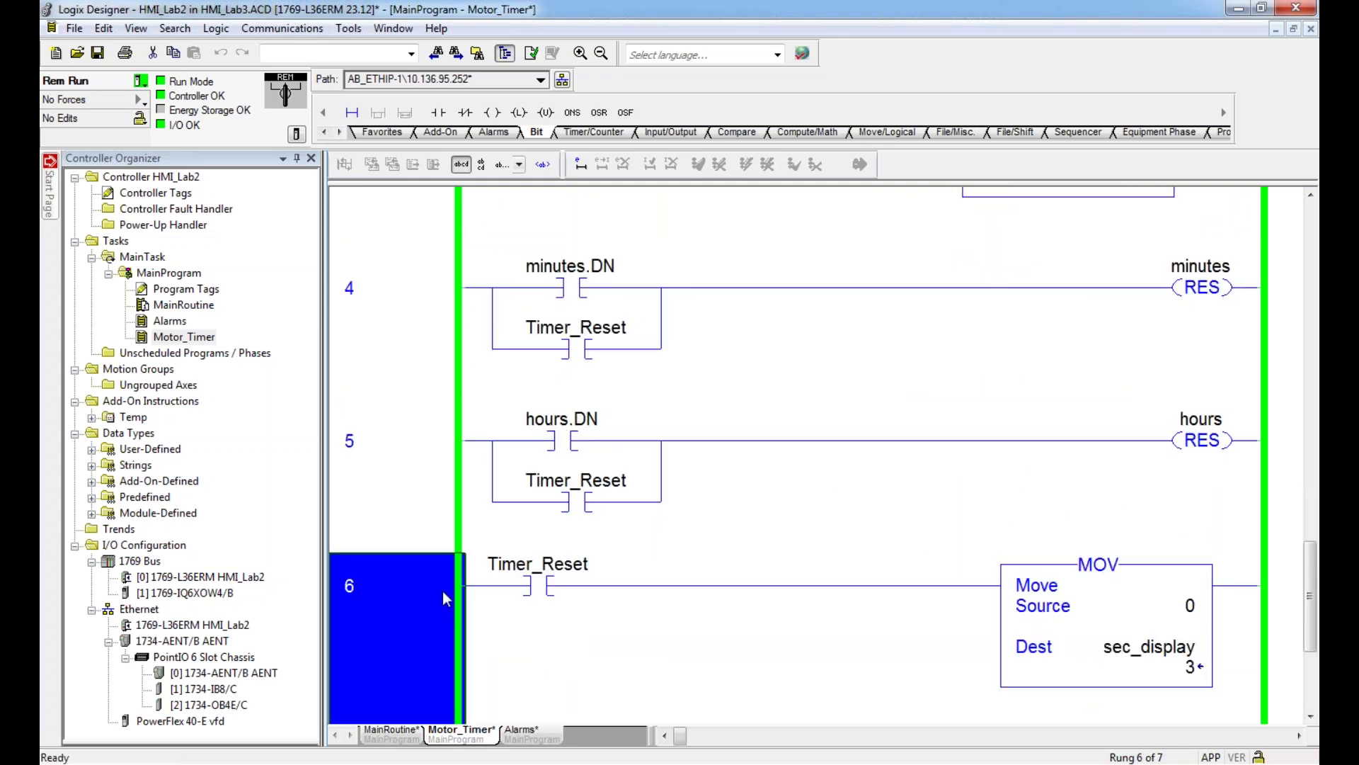
left_click(719, 165)
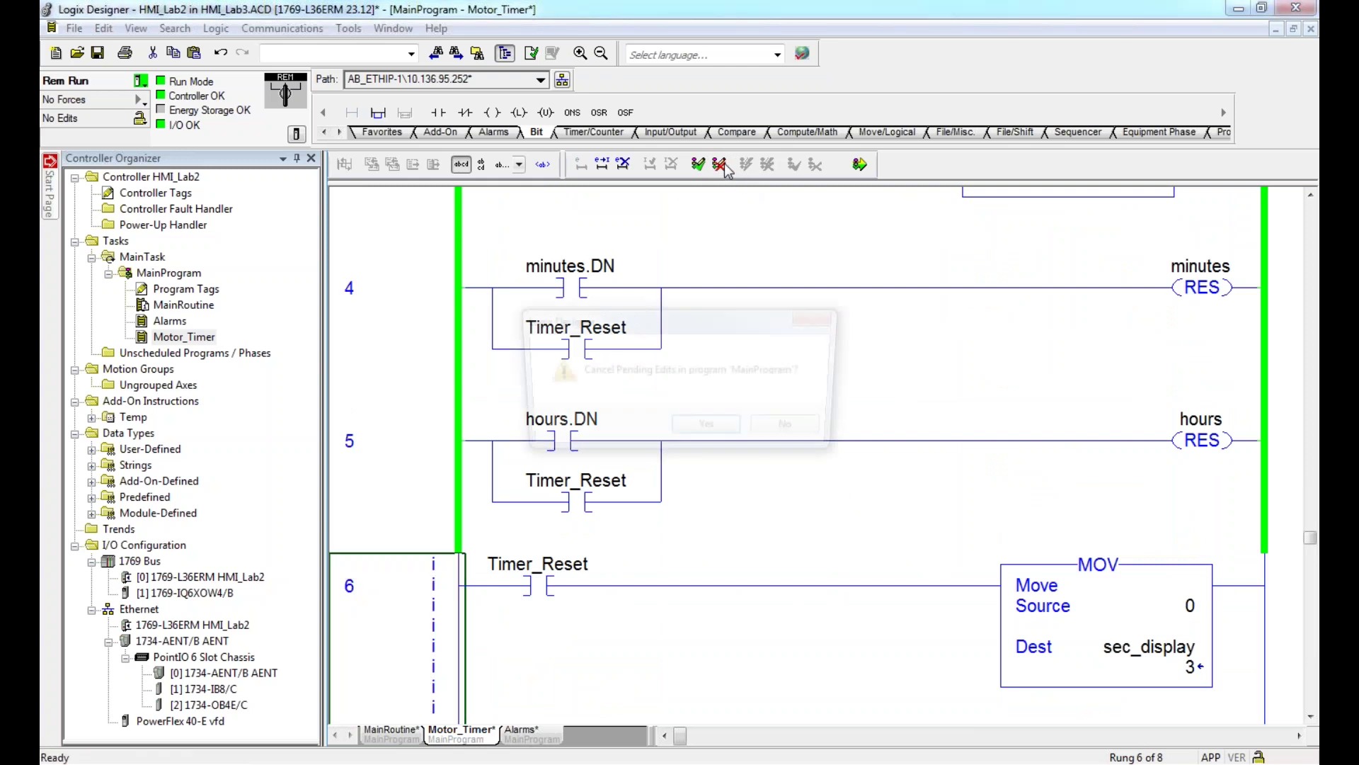
left_click(793, 432)
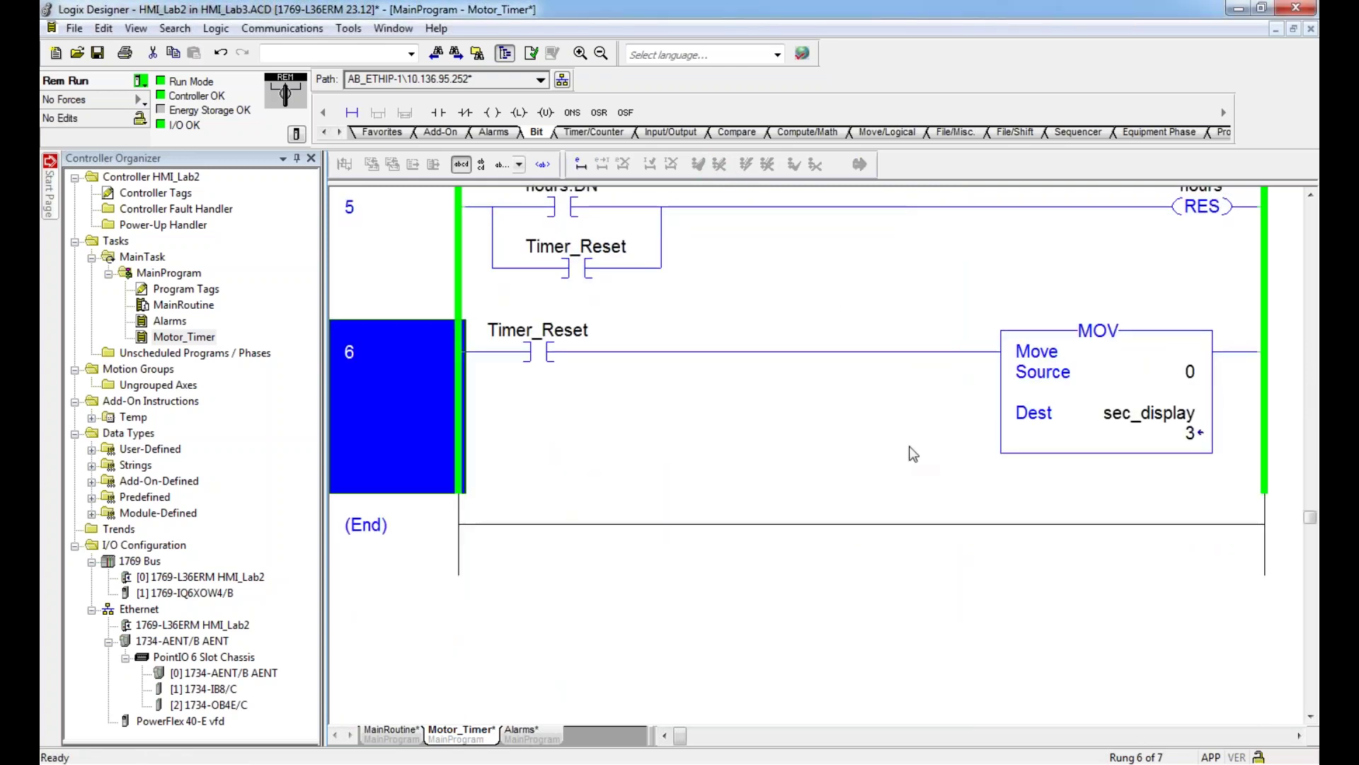
double_click(419, 409)
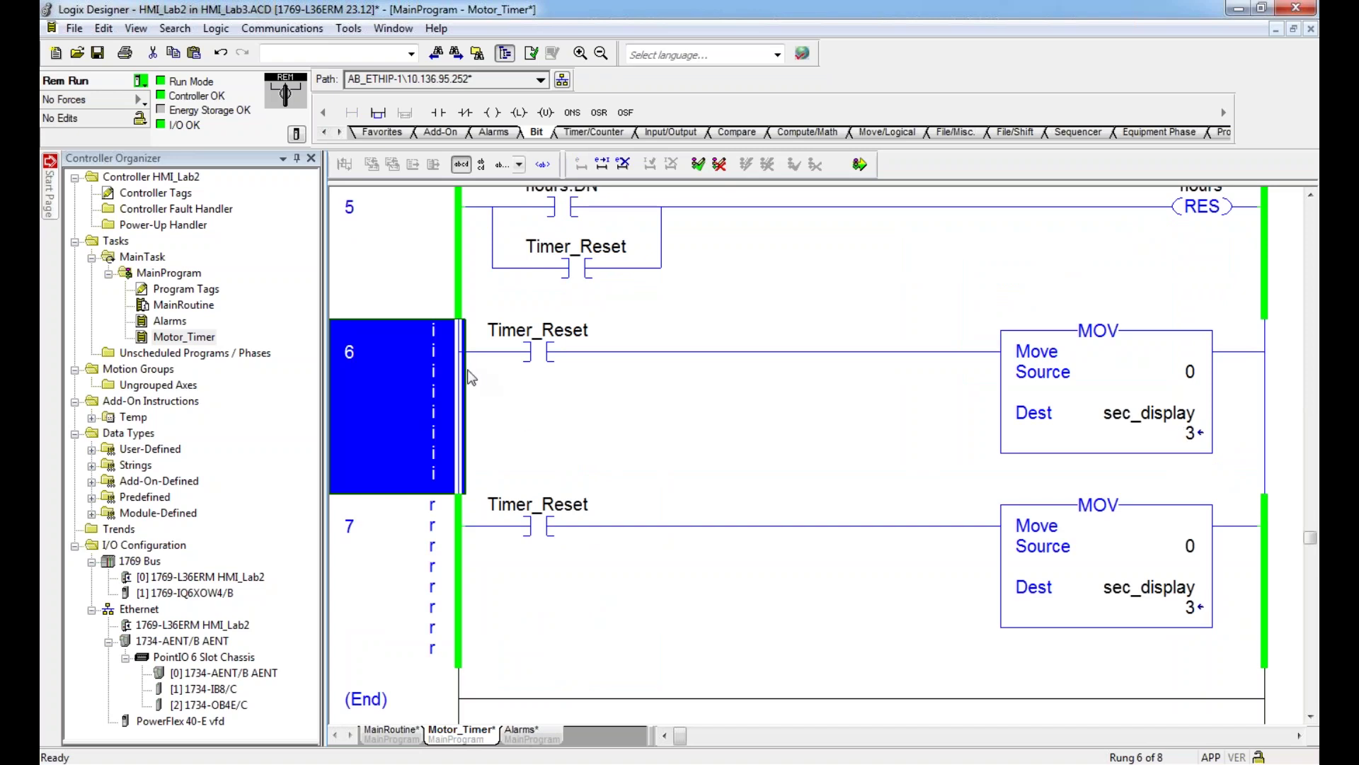
right_click(446, 373)
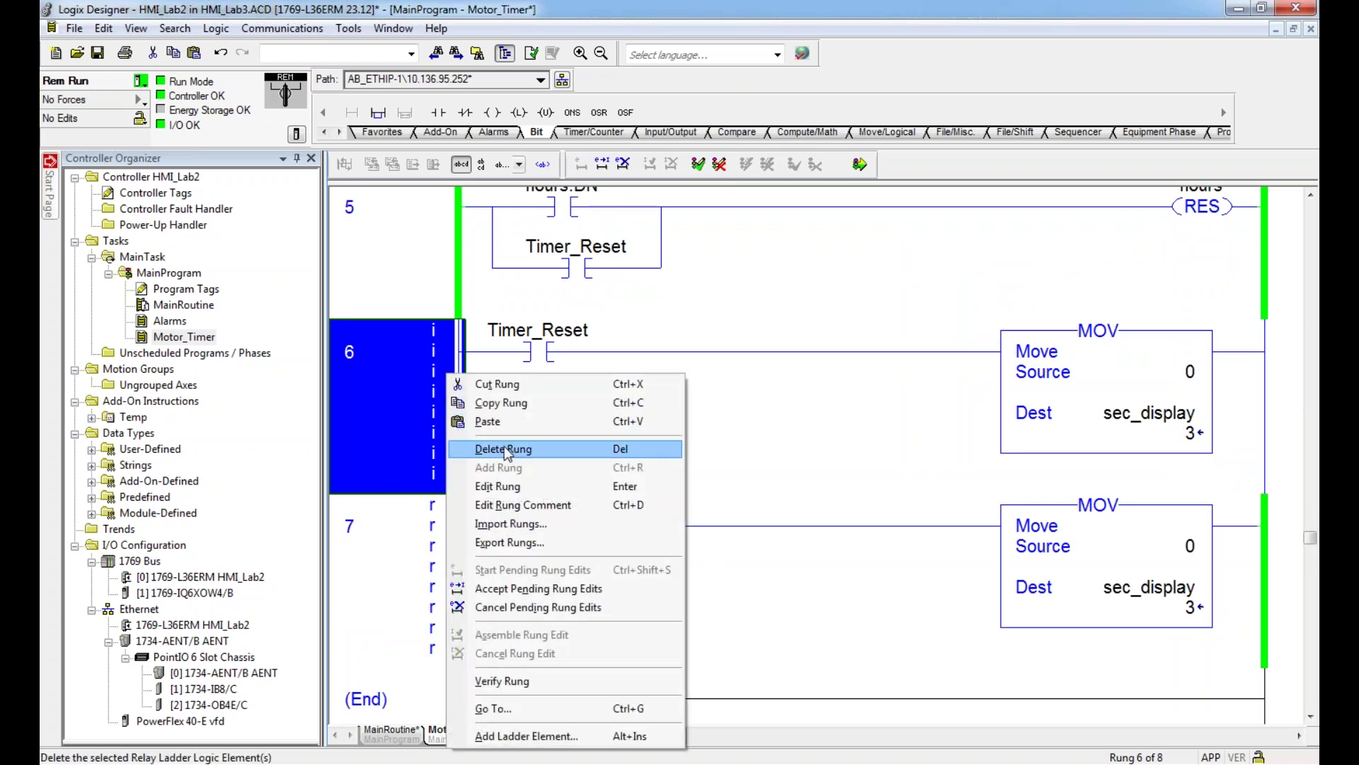
left_click(641, 449)
Step: Delete the Timer_Reset move rung 6, finalize all edits, and open the Alarms routine
right_click(431, 435)
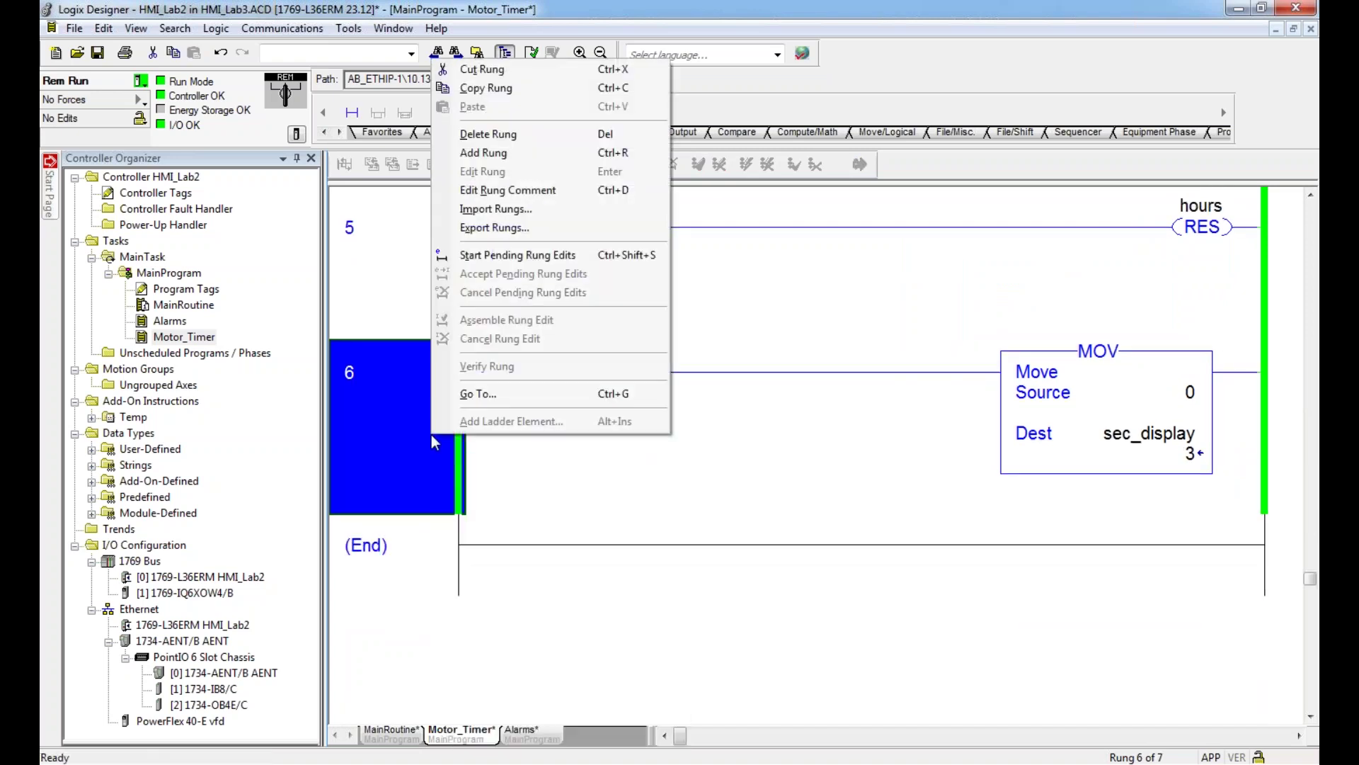
left_click(499, 136)
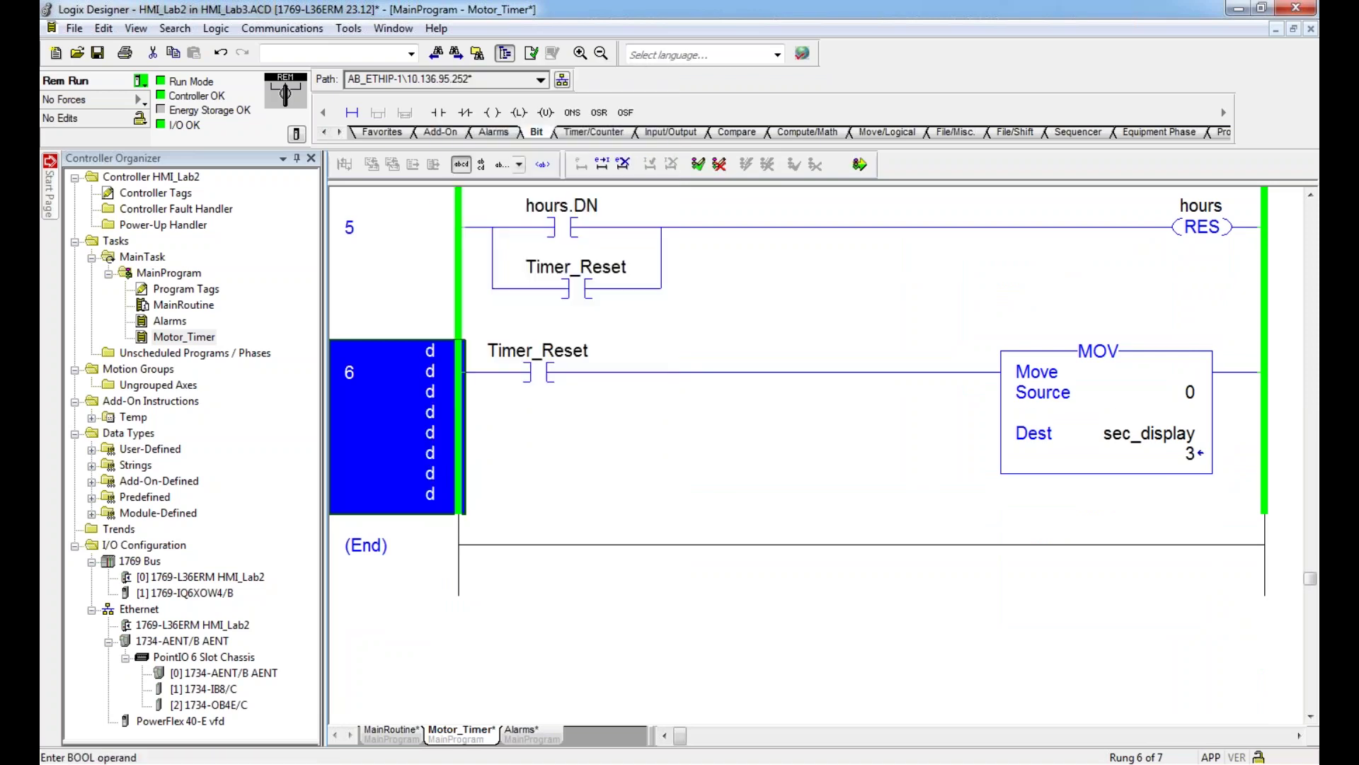
left_click(859, 164)
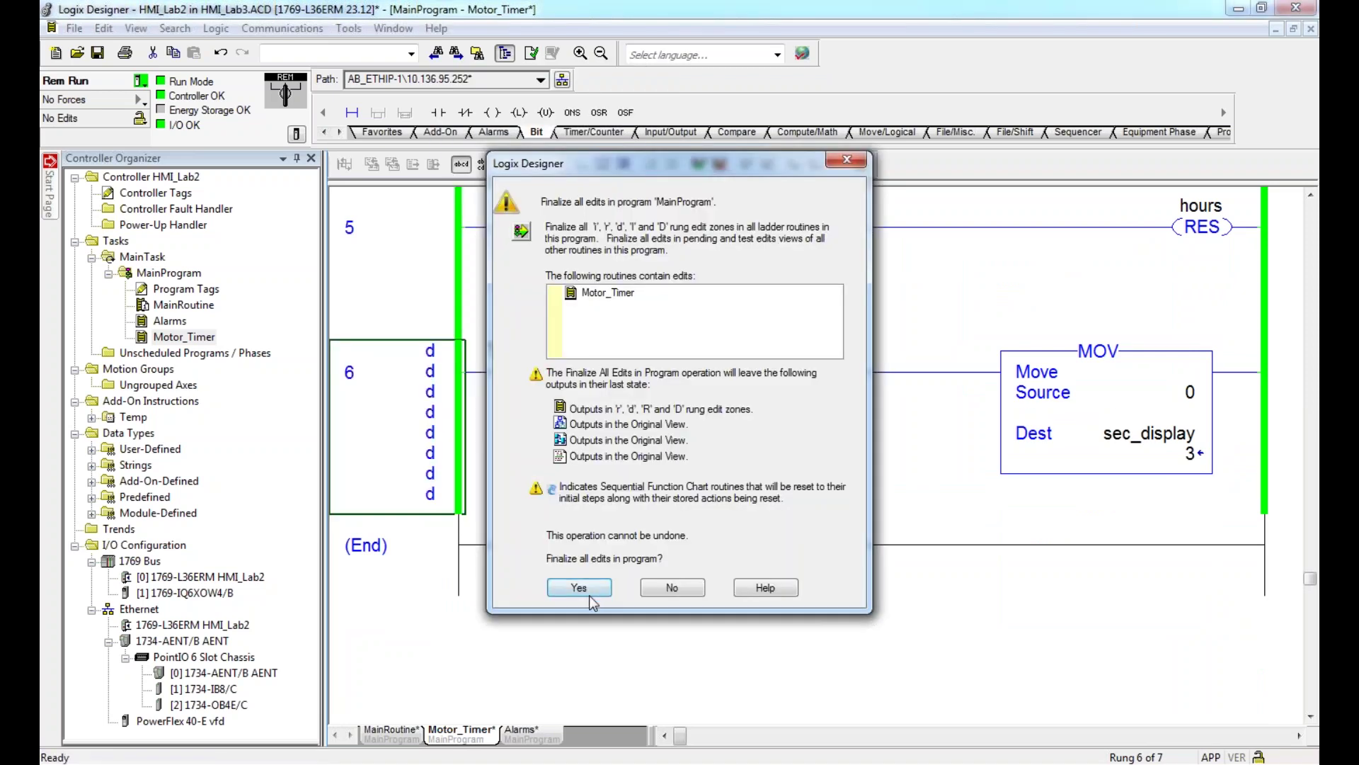
left_click(572, 593)
scroll(669, 555, "up", 10)
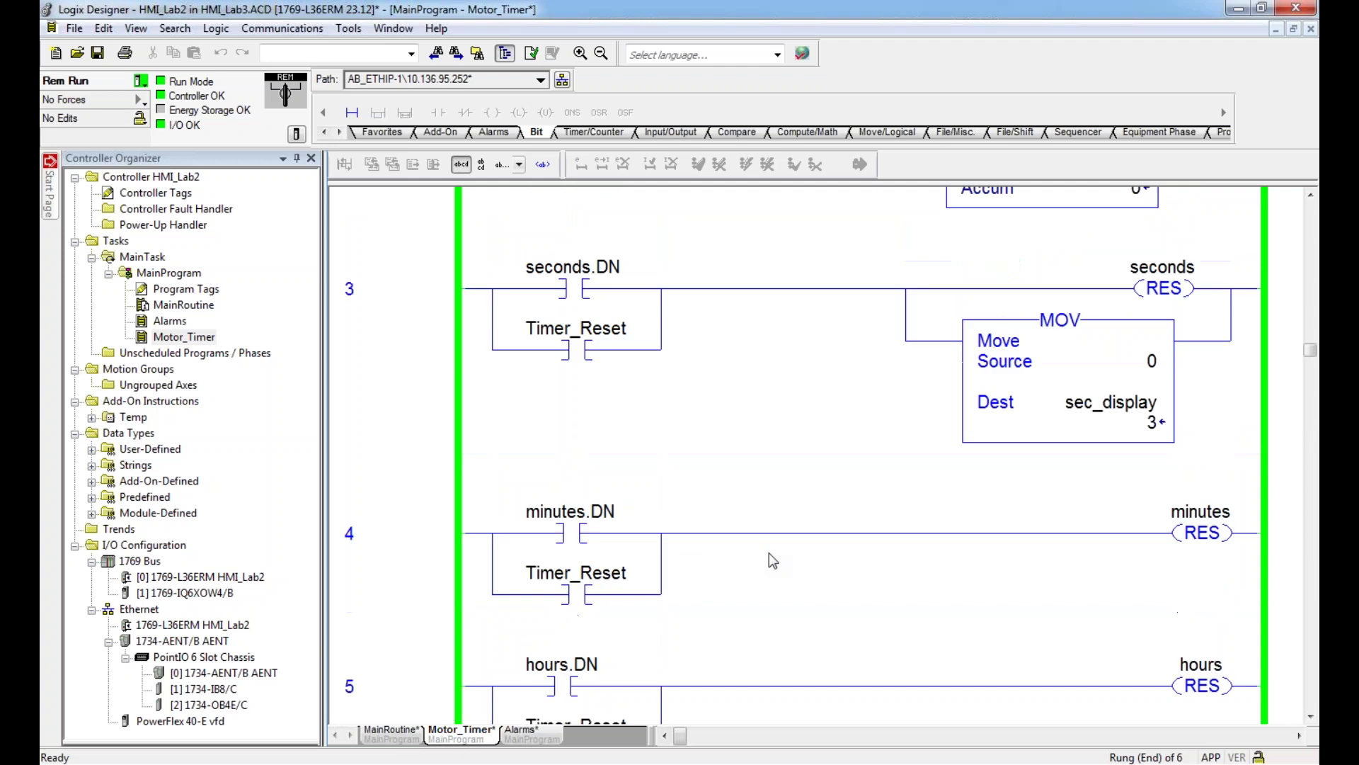
scroll(785, 584, "up", 6)
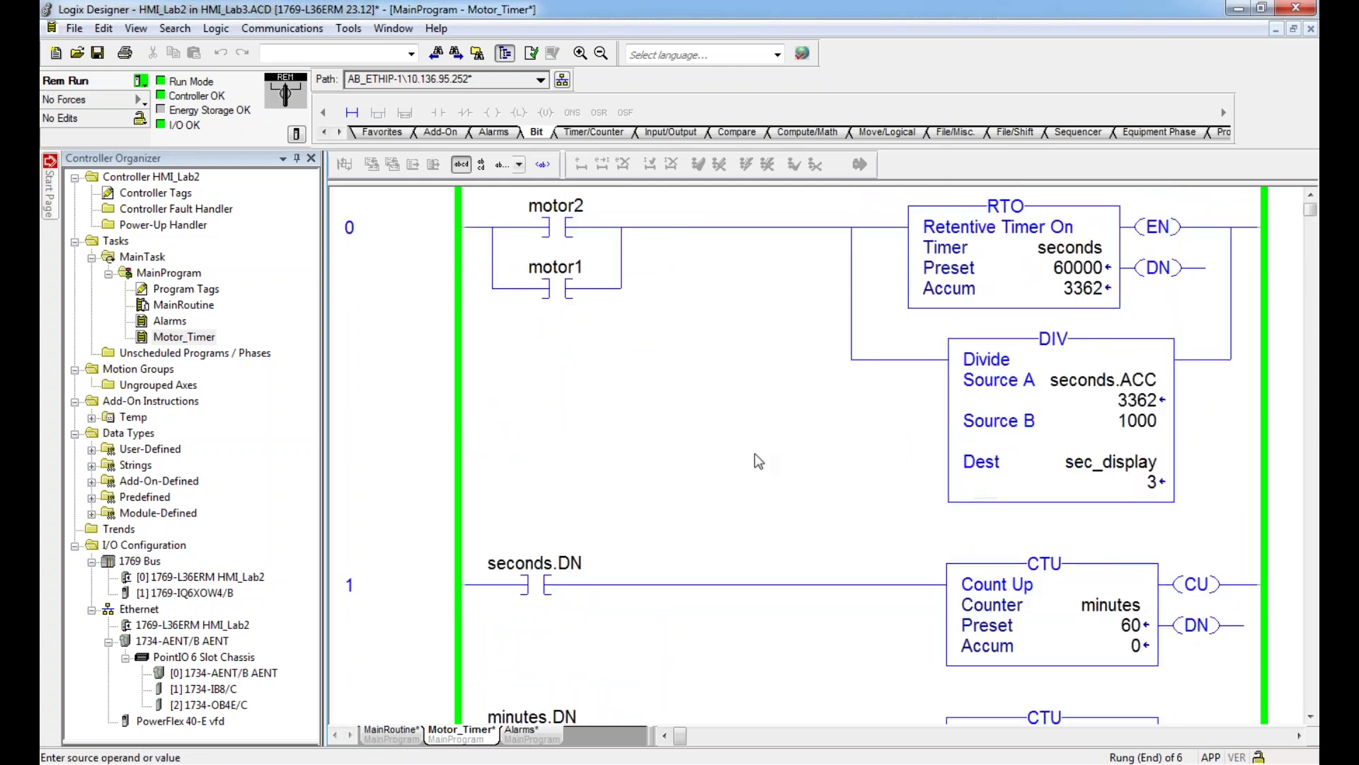
double_click(165, 323)
scroll(602, 410, "up", 6)
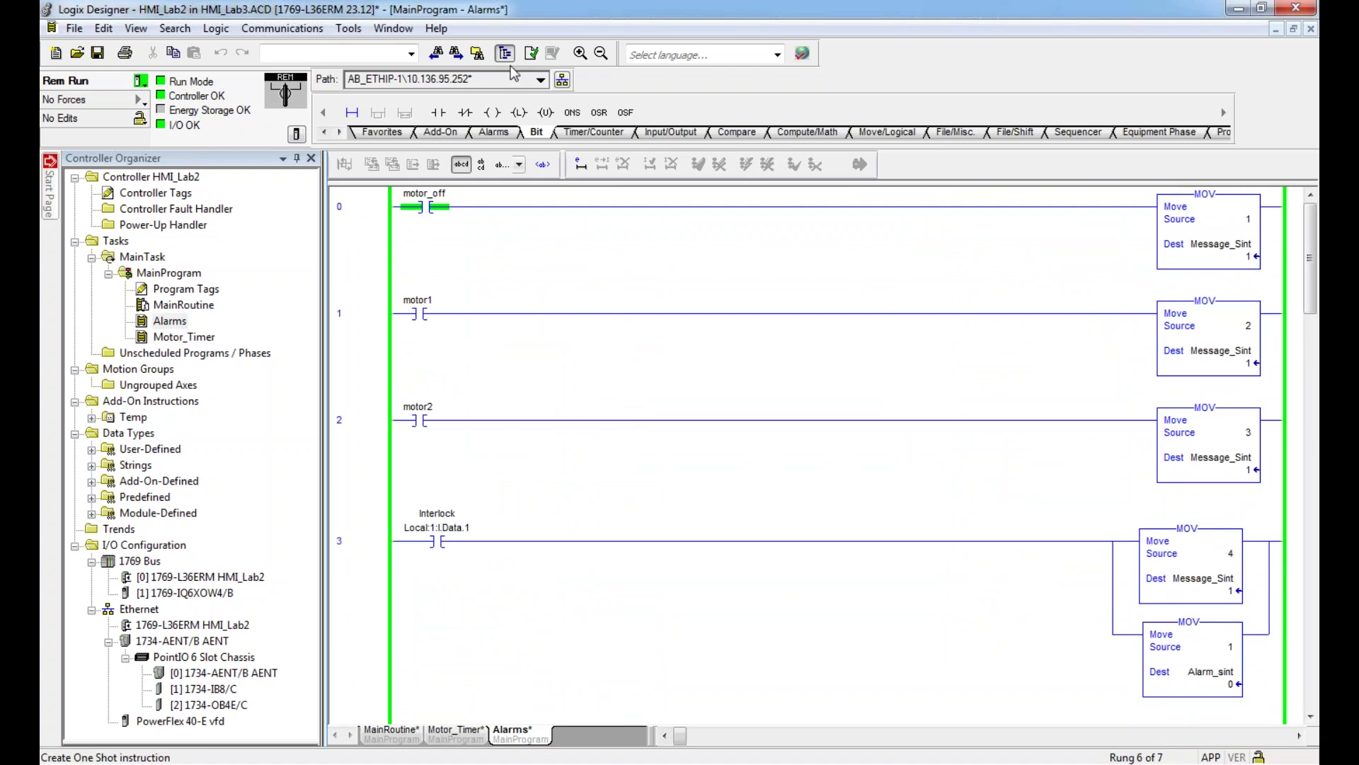
left_click(580, 54)
left_click(580, 54)
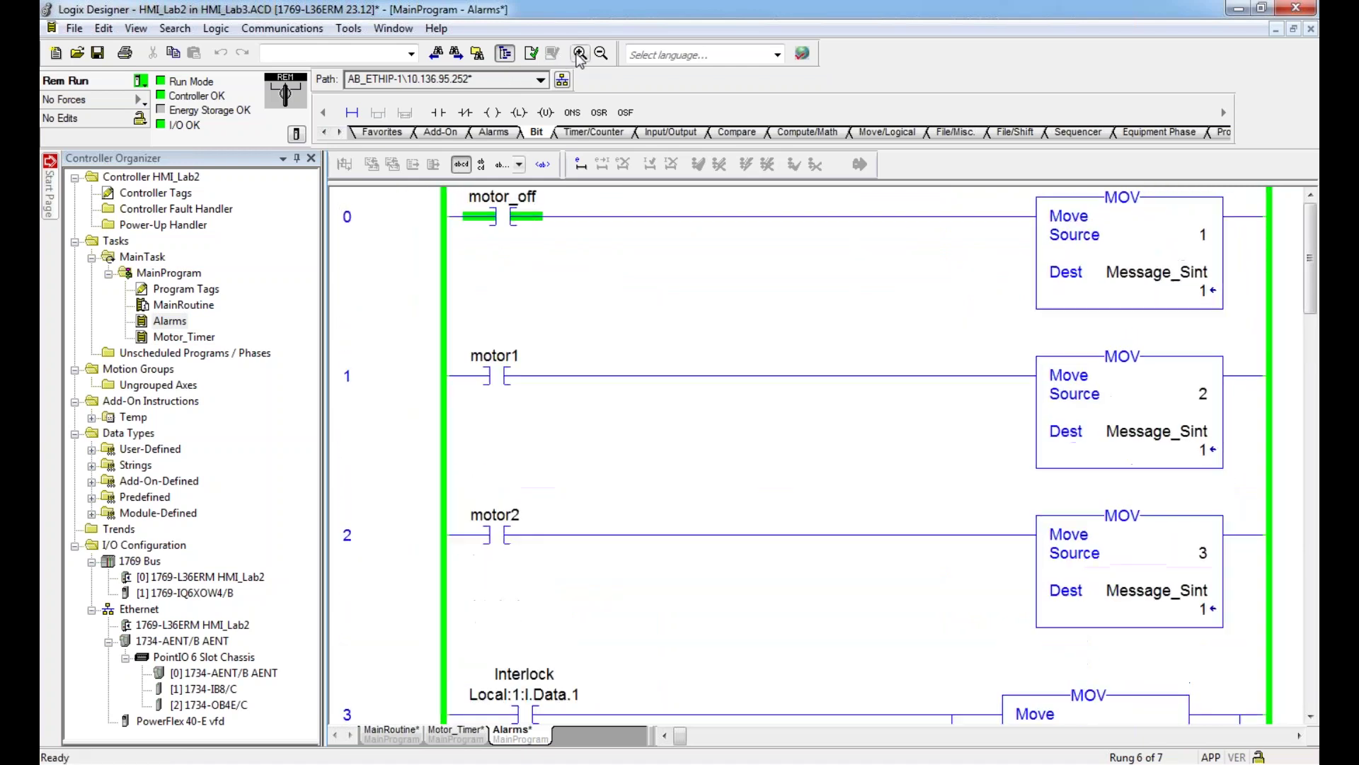
left_click(580, 54)
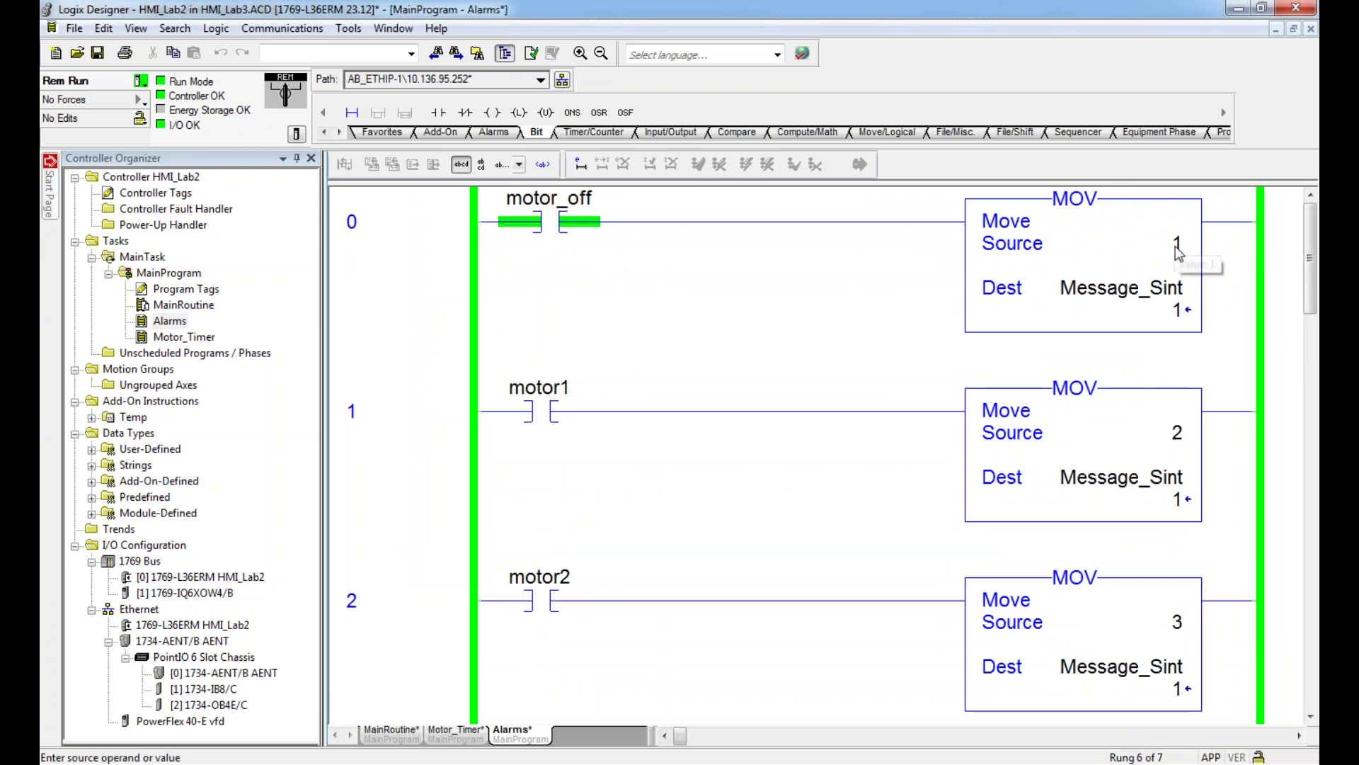
mouse_move(1125, 301)
scroll(565, 463, "down", 2)
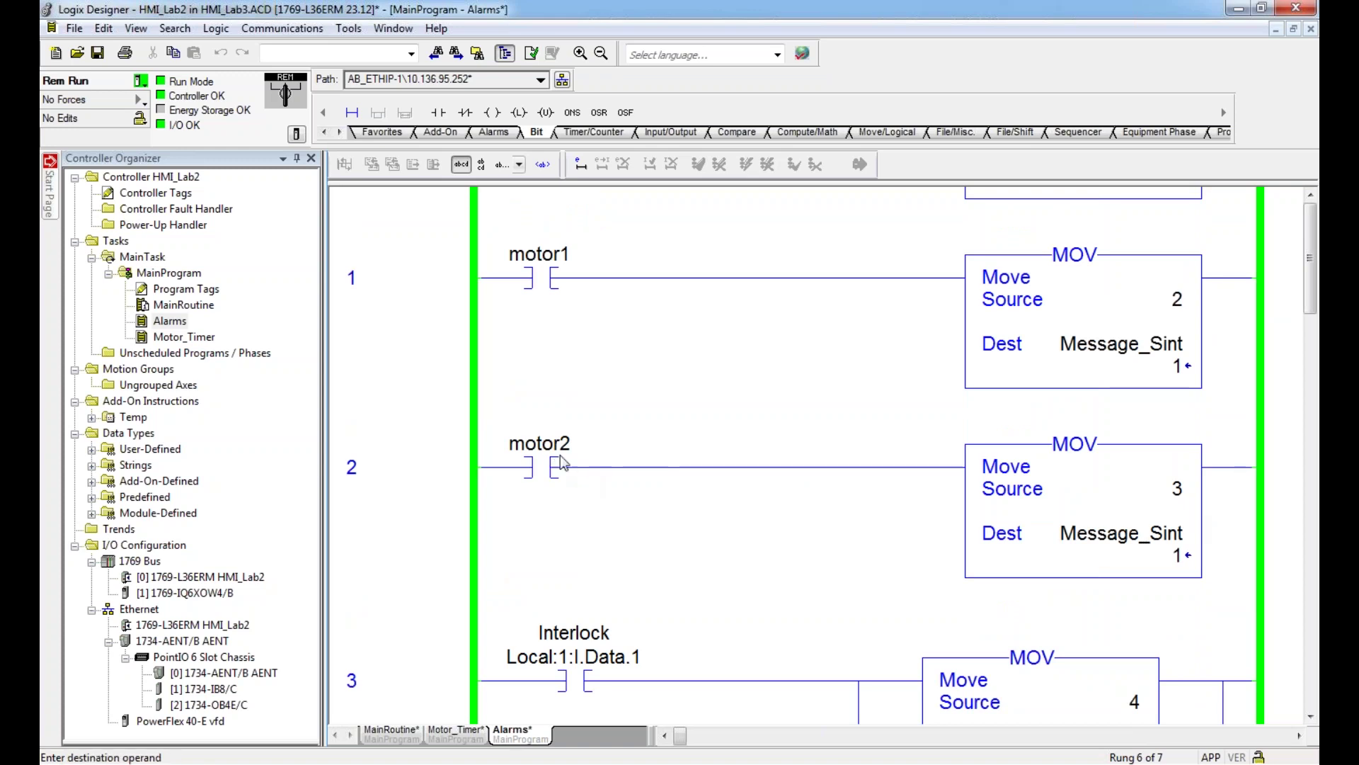
scroll(596, 453, "down", 5)
scroll(533, 394, "up", 1)
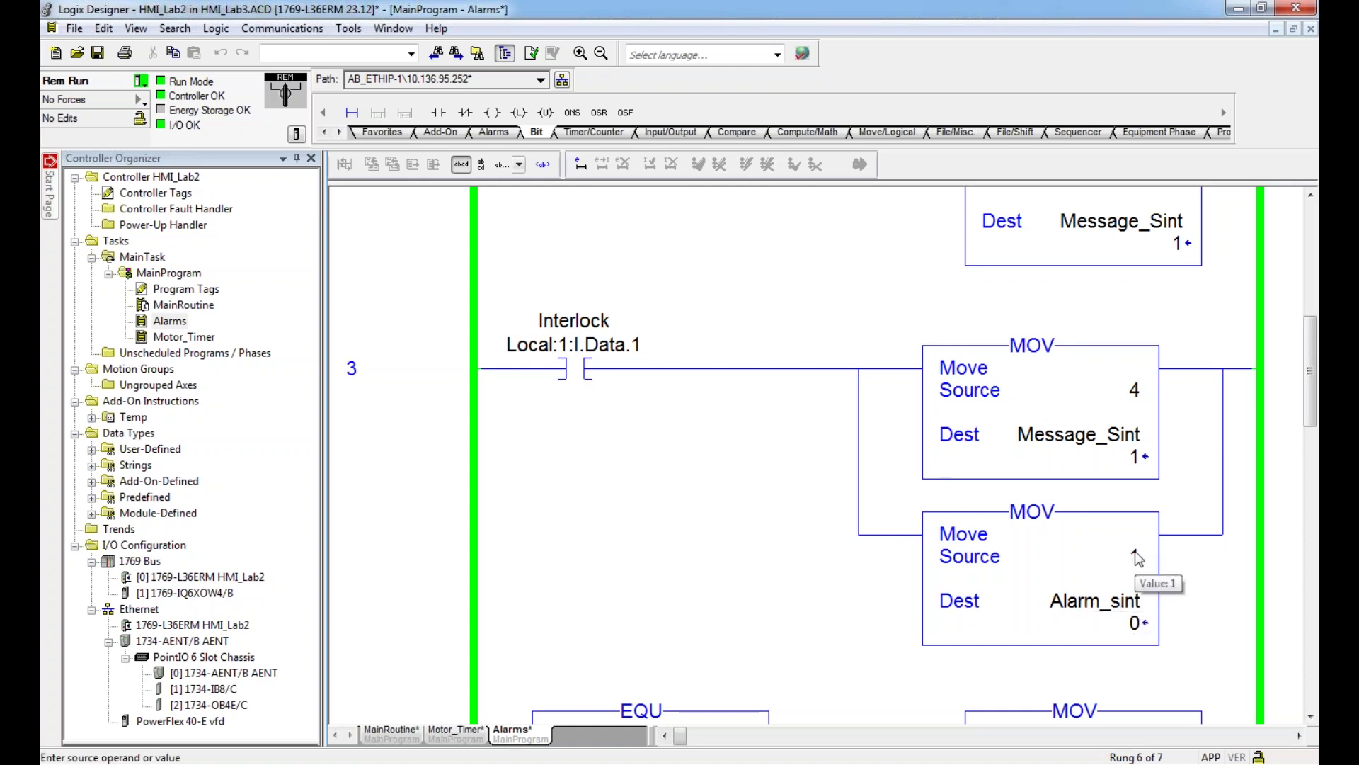
scroll(1046, 580, "down", 3)
scroll(1046, 579, "down", 2)
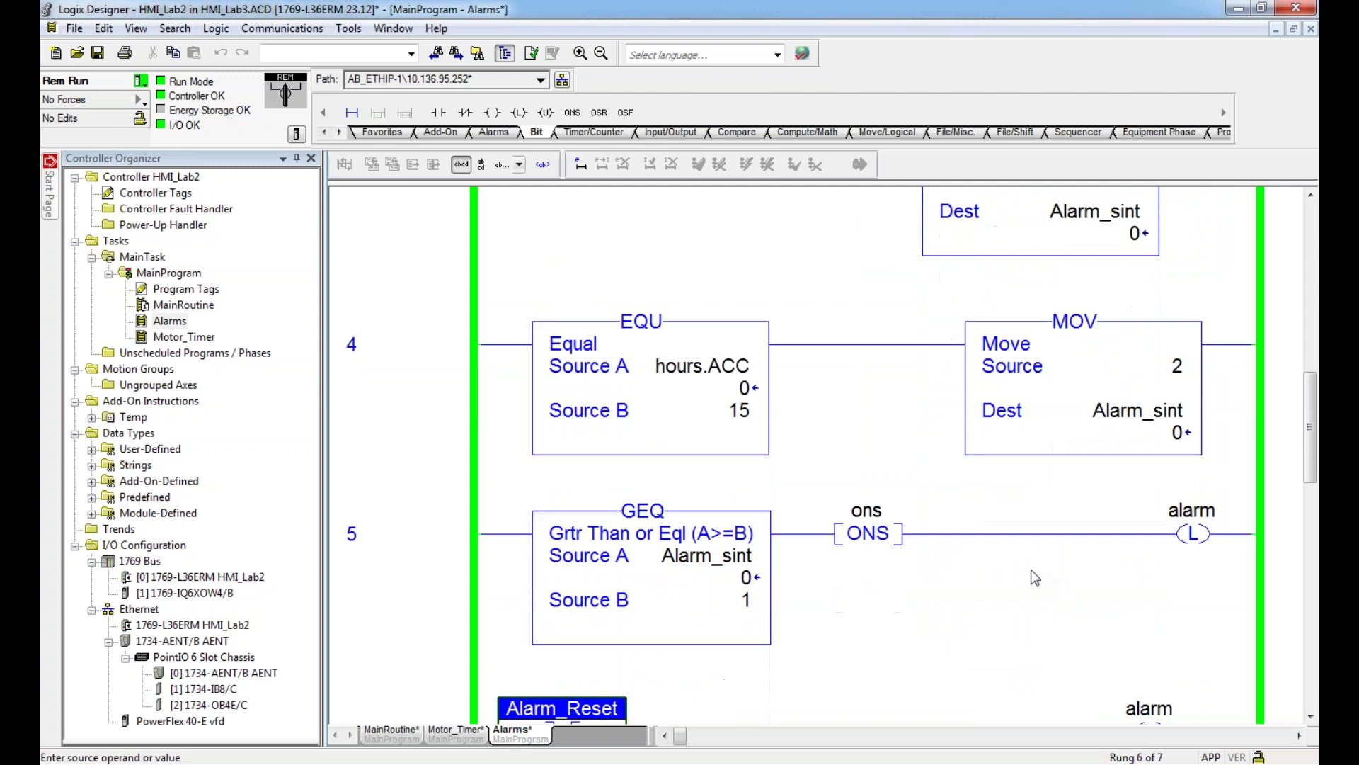
scroll(635, 347, "down", 3)
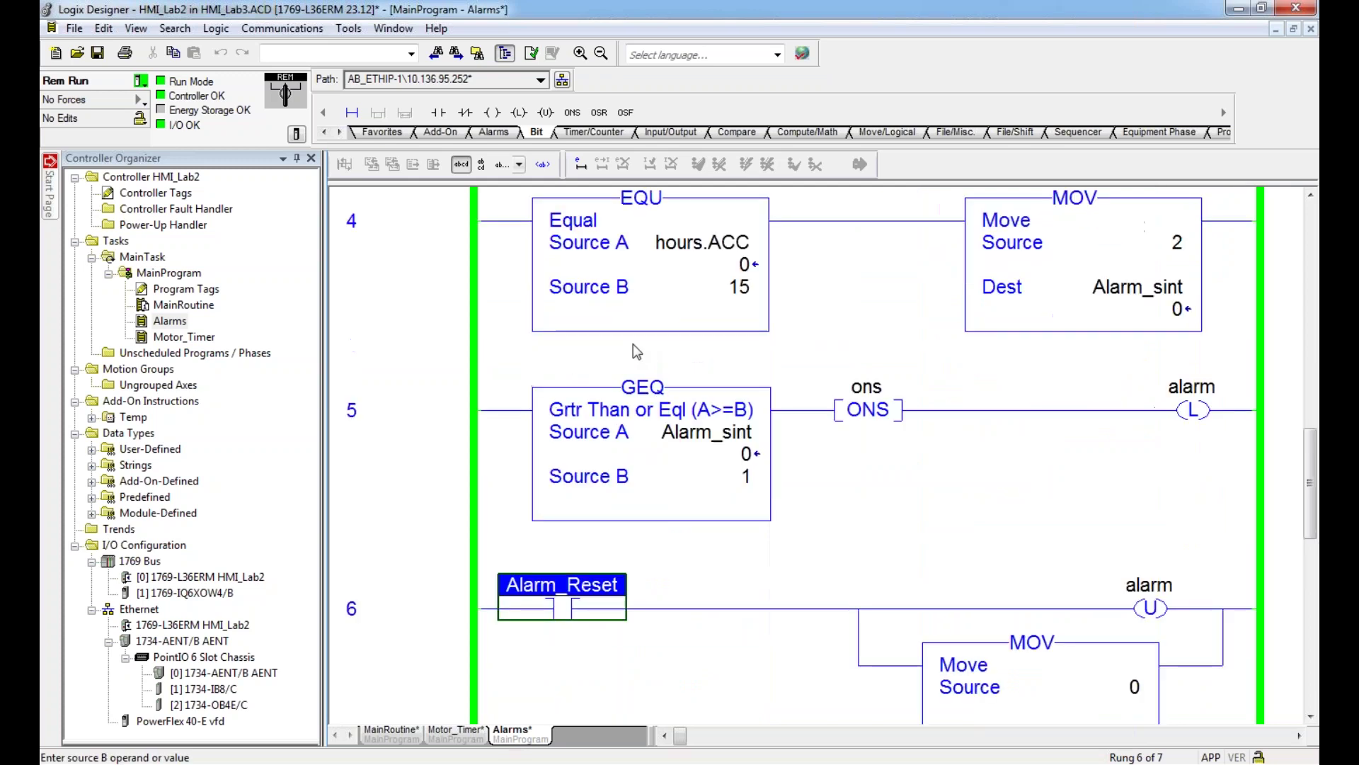
scroll(633, 343, "up", 2)
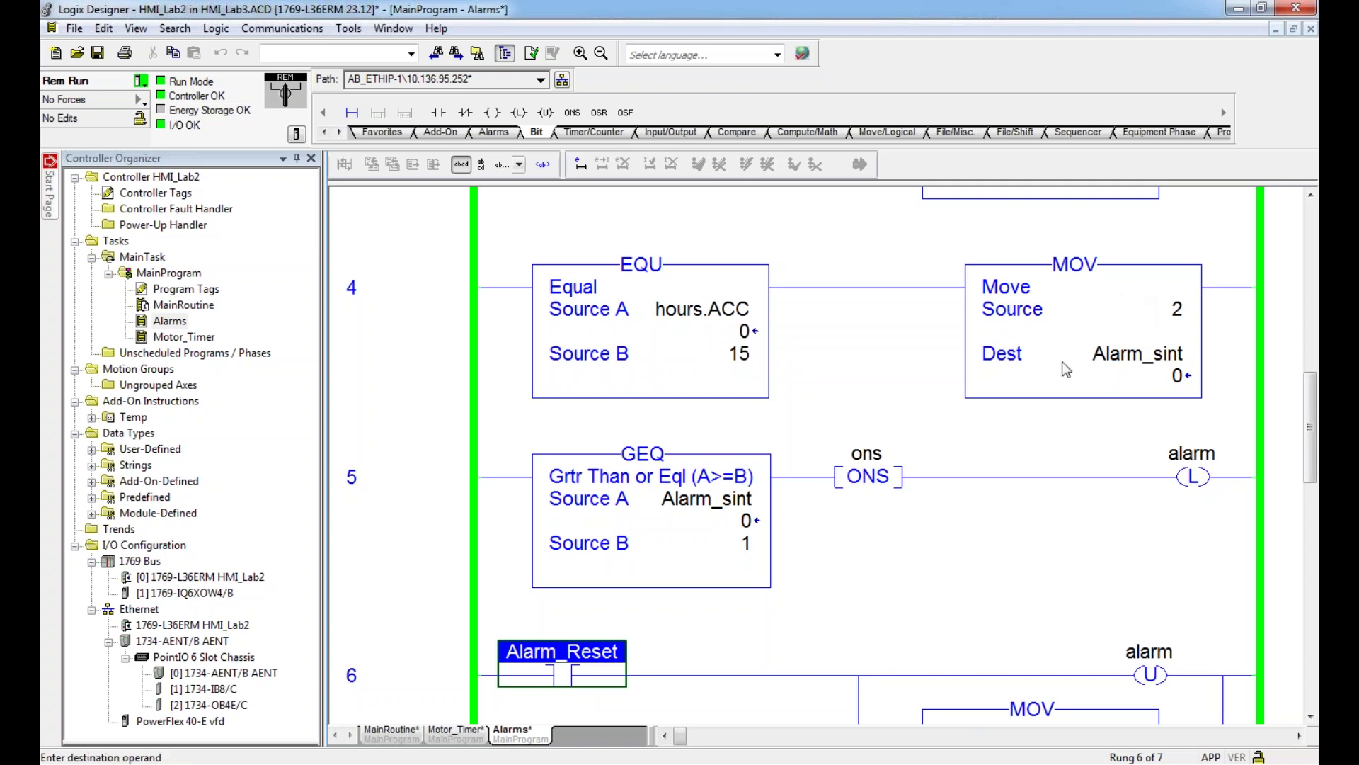
scroll(876, 496, "down", 1)
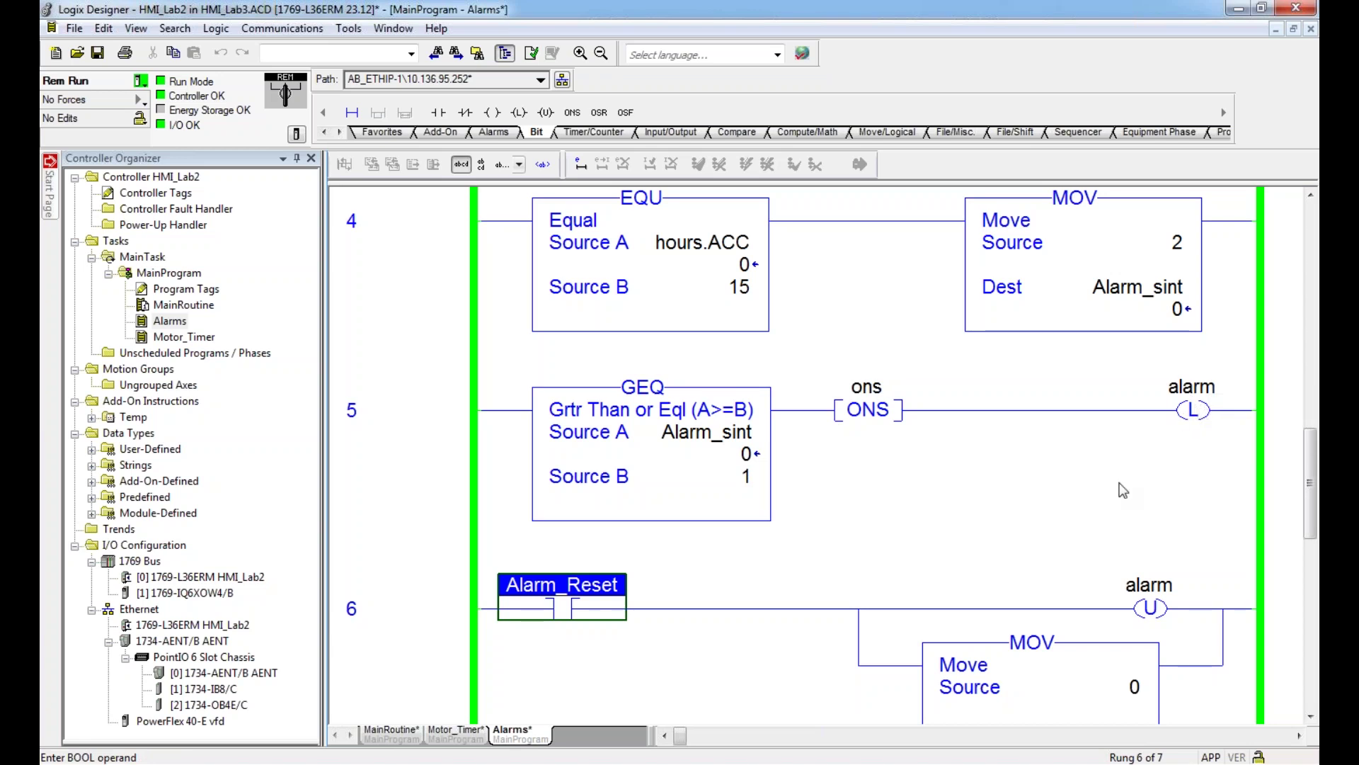
scroll(1123, 490, "down", 2)
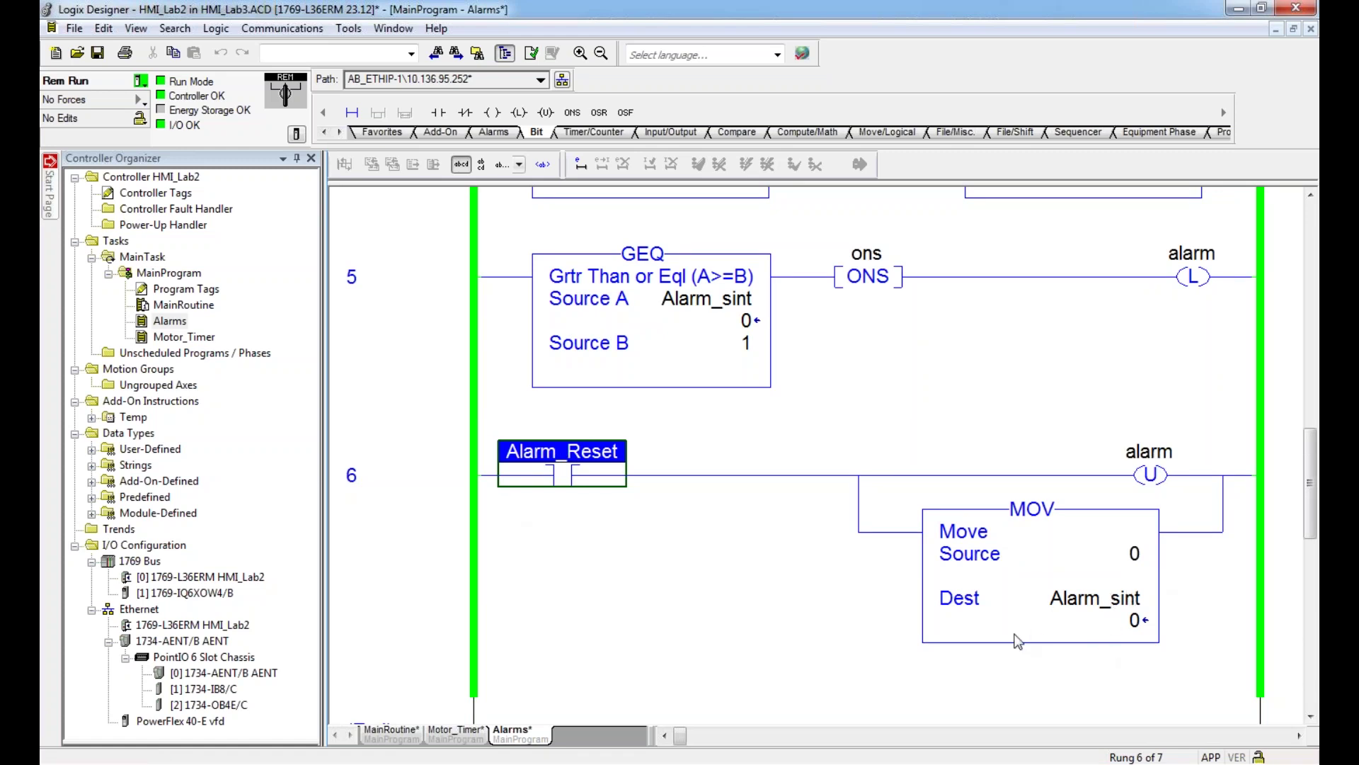
scroll(1017, 637, "up", 5)
scroll(1016, 637, "down", 3)
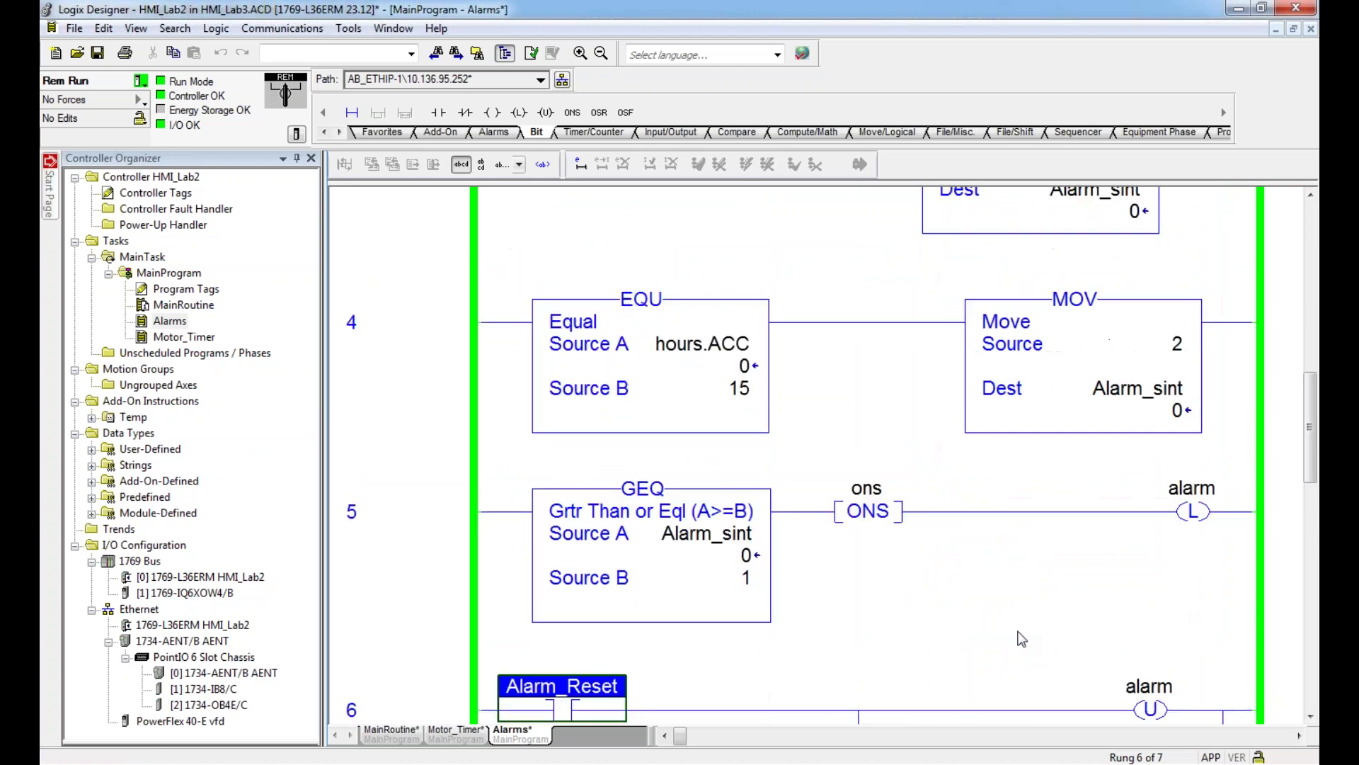
scroll(1027, 632, "up", 8)
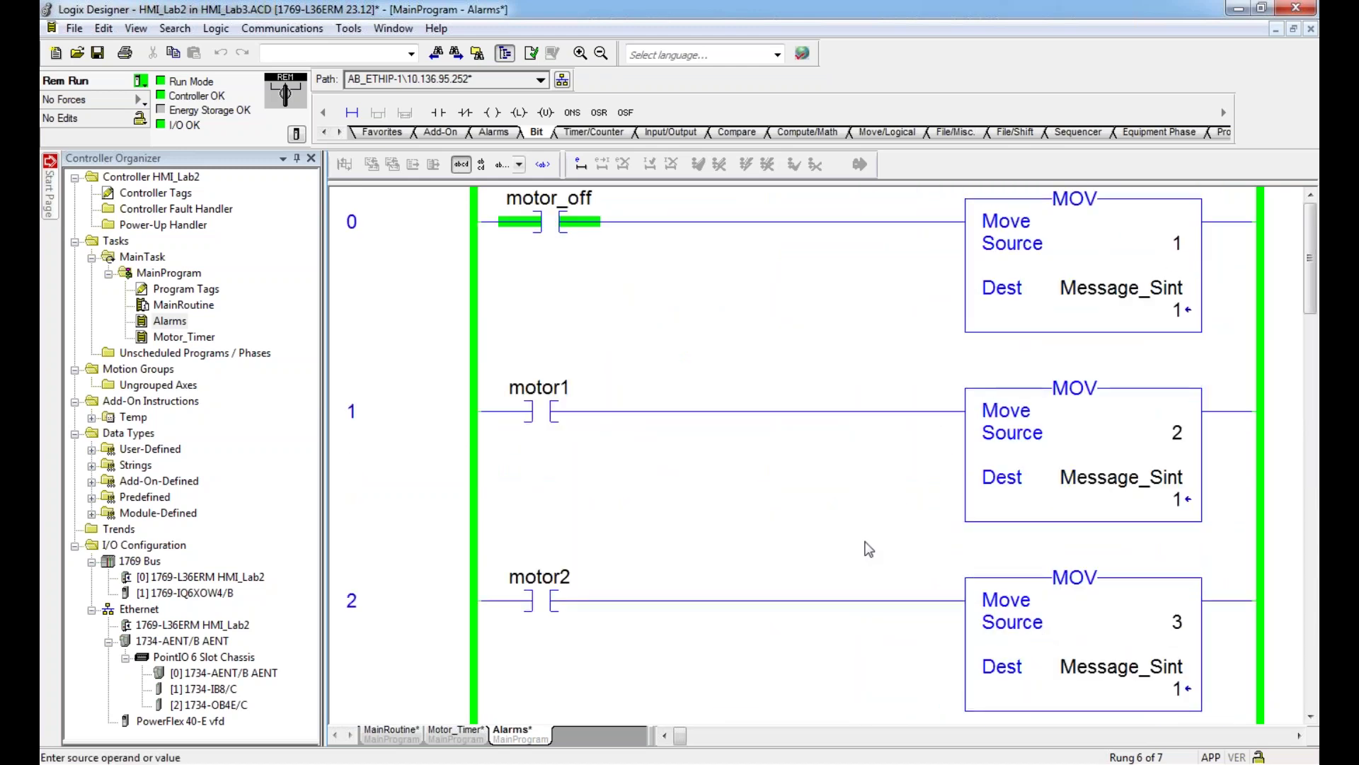
scroll(870, 548, "down", 2)
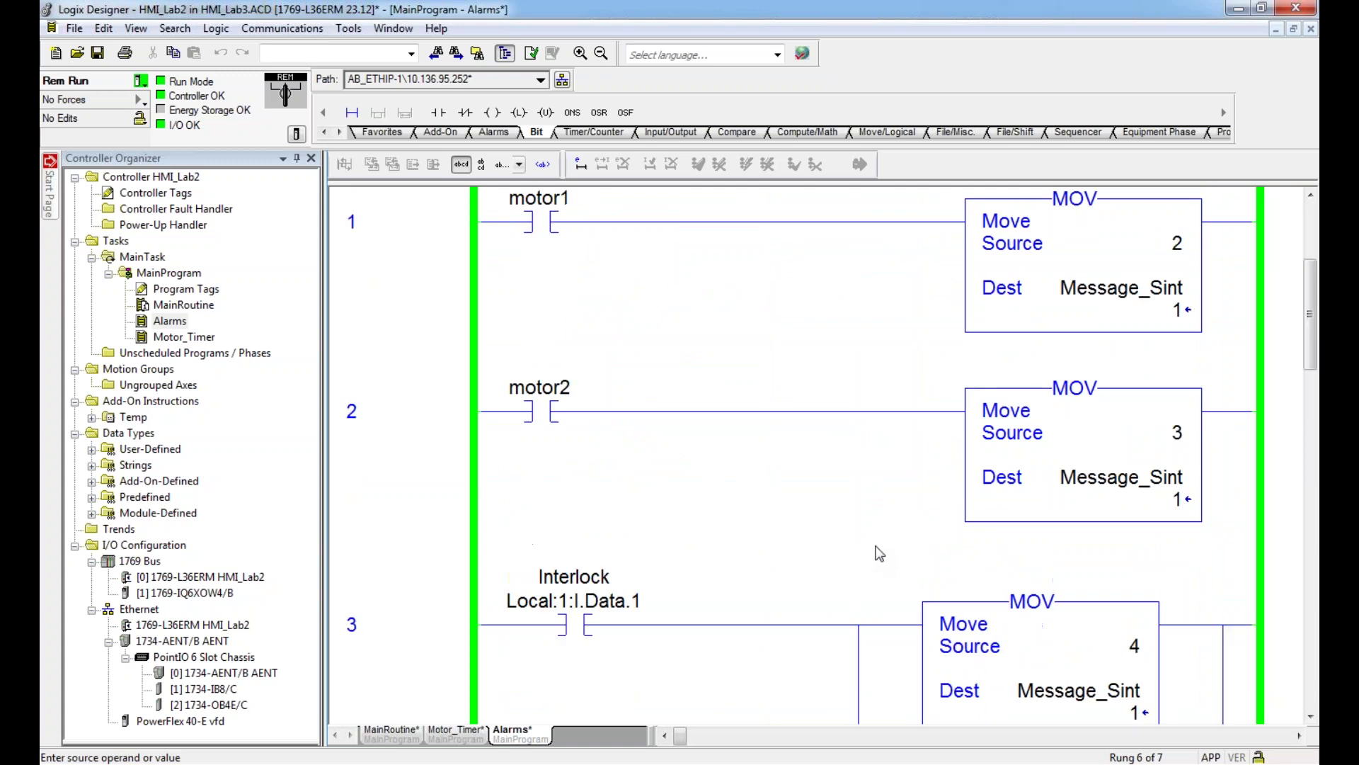
scroll(878, 545, "up", 2)
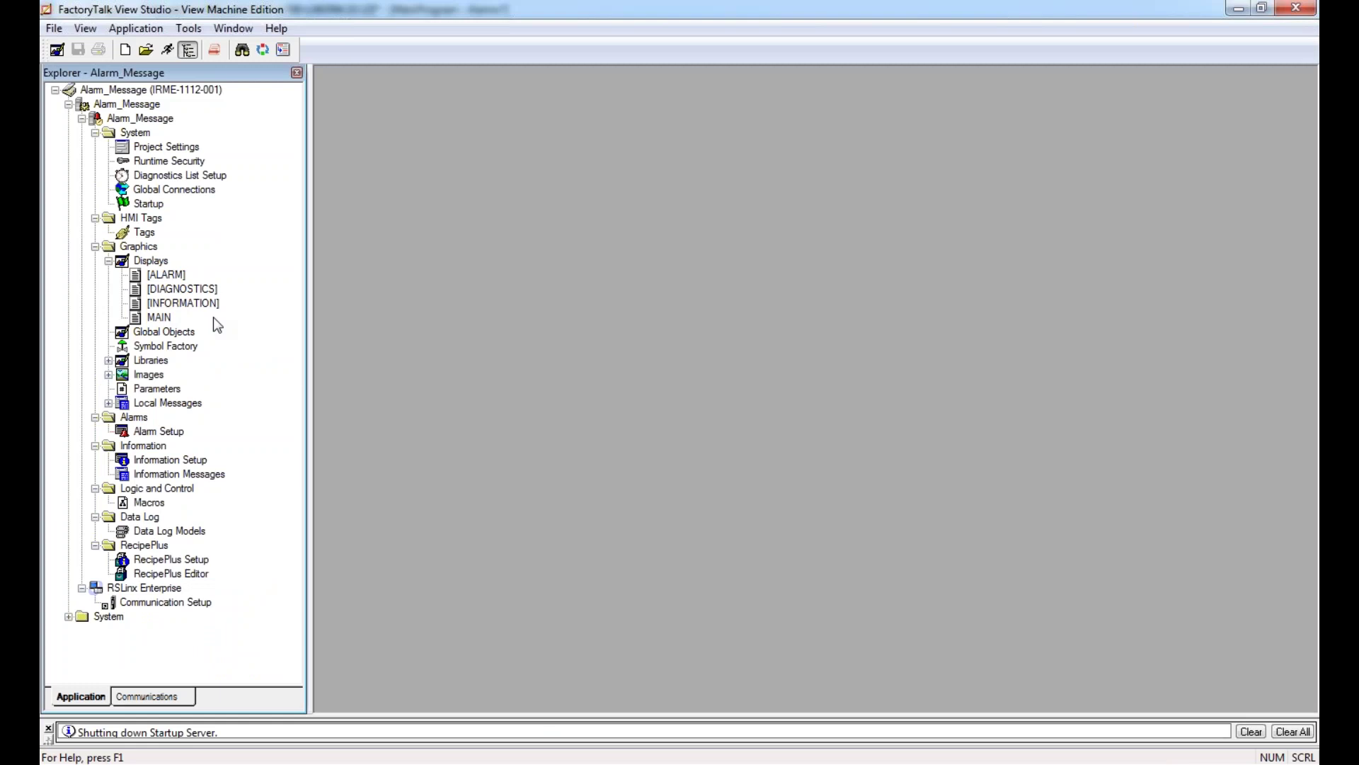
Step: Open the MAIN display, zoom in, and resize its window to fit the enlarged content
left_click(168, 320)
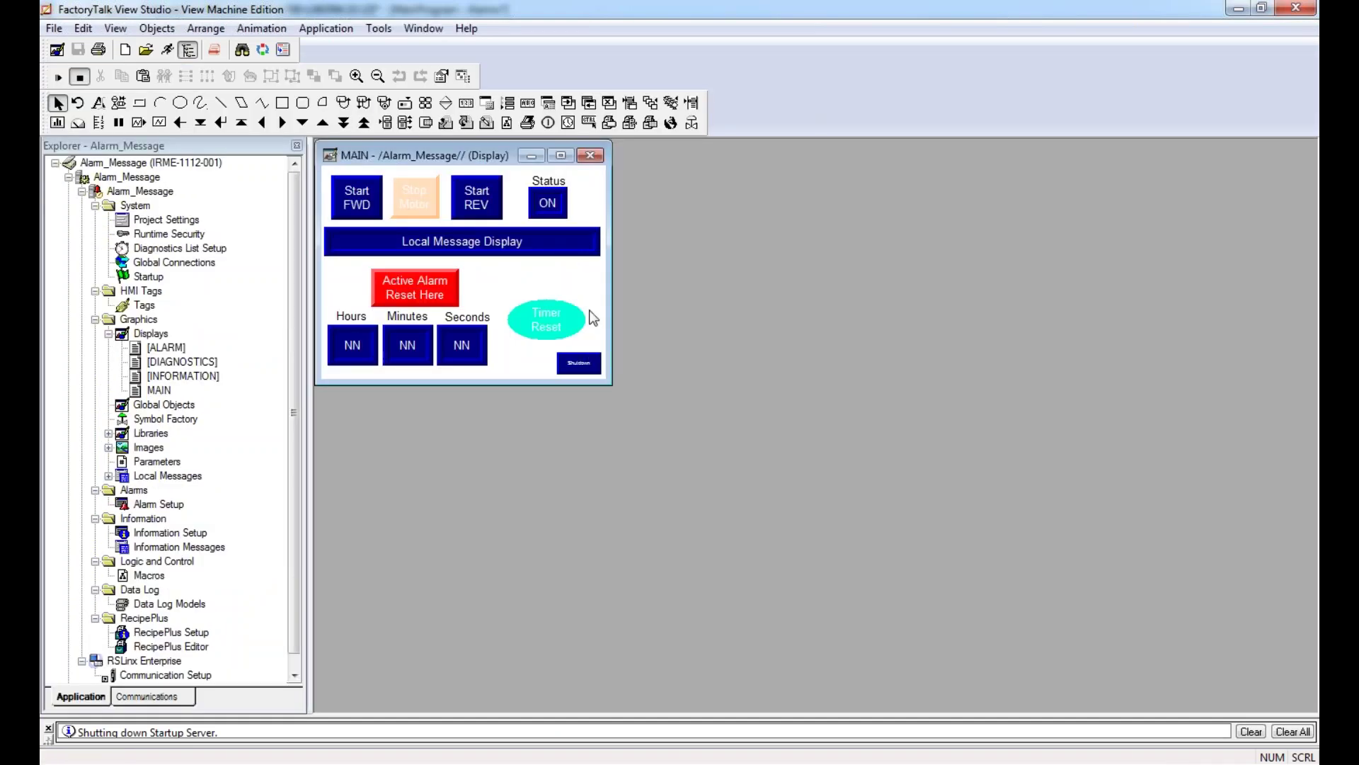
left_click(356, 76)
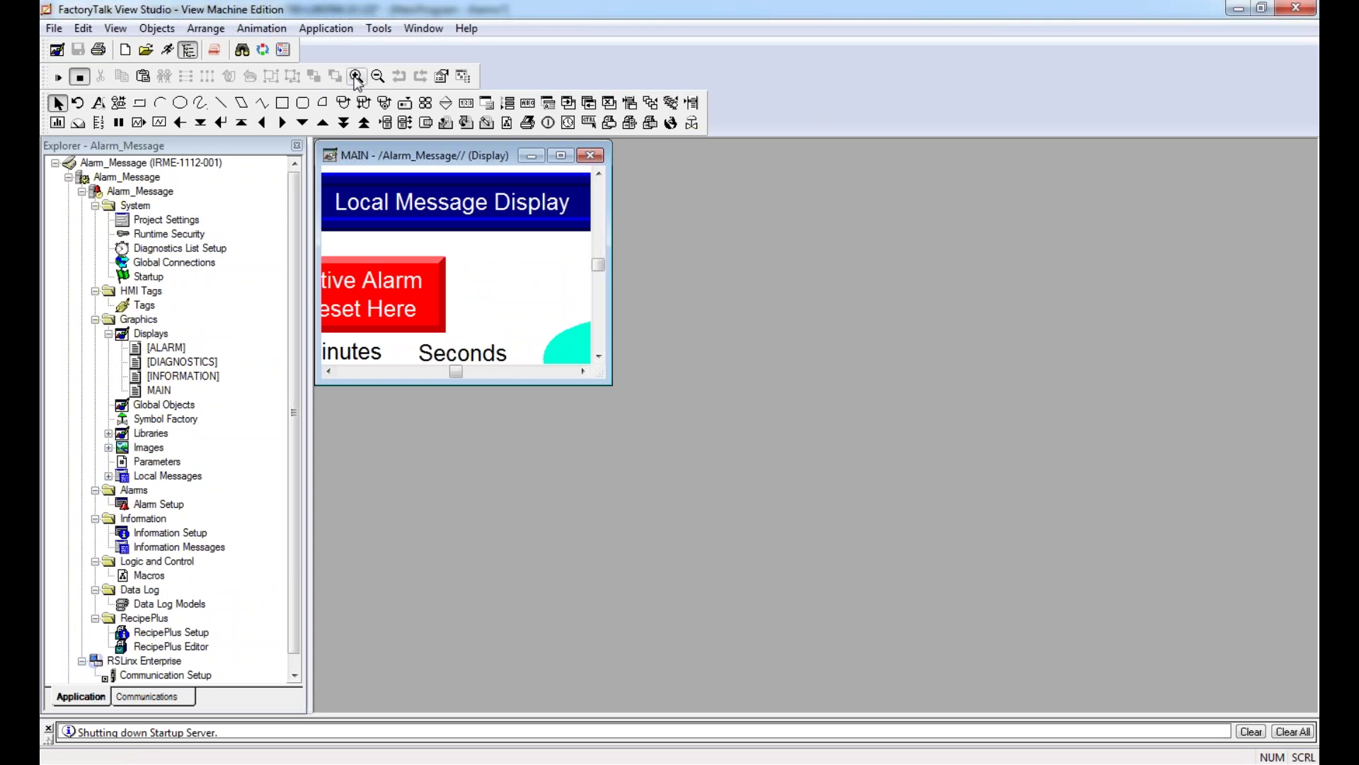
left_click(377, 76)
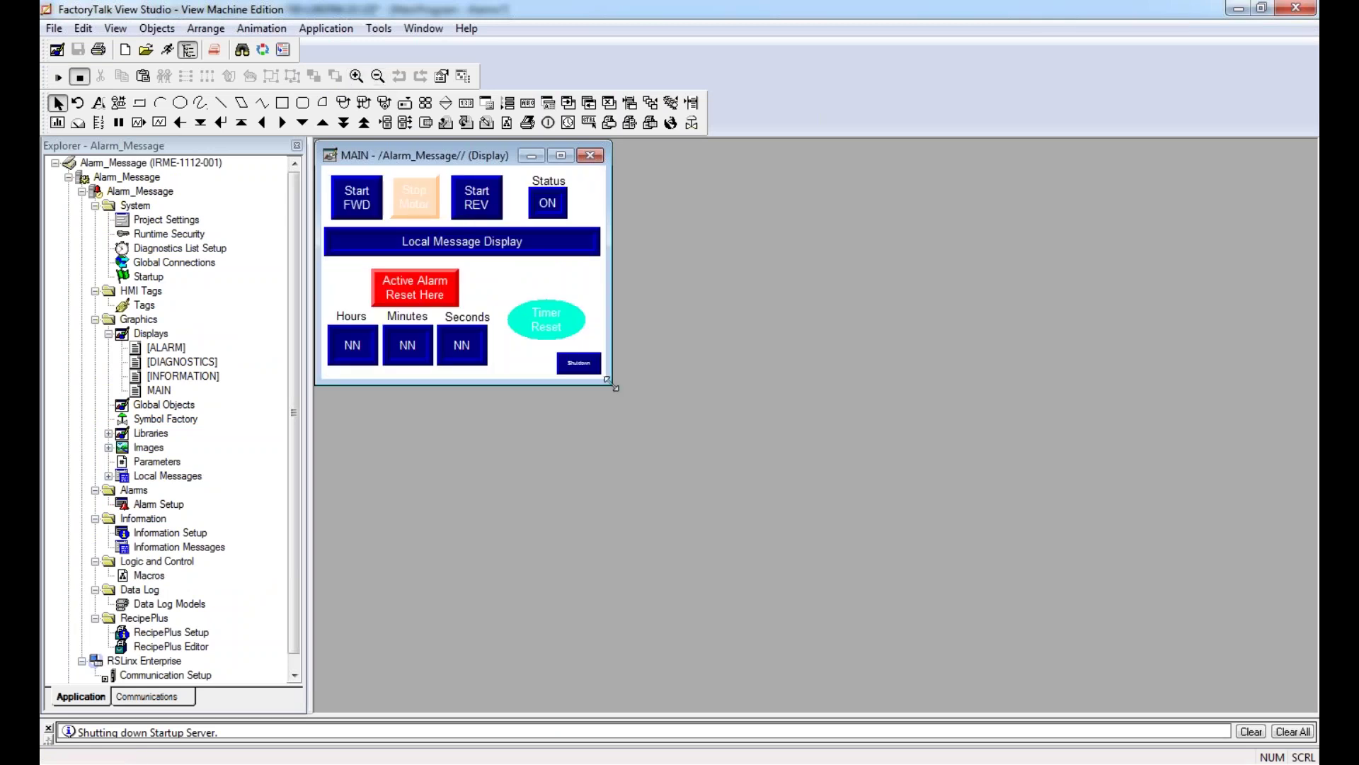
left_click_drag(609, 382, 1011, 623)
left_click(358, 78)
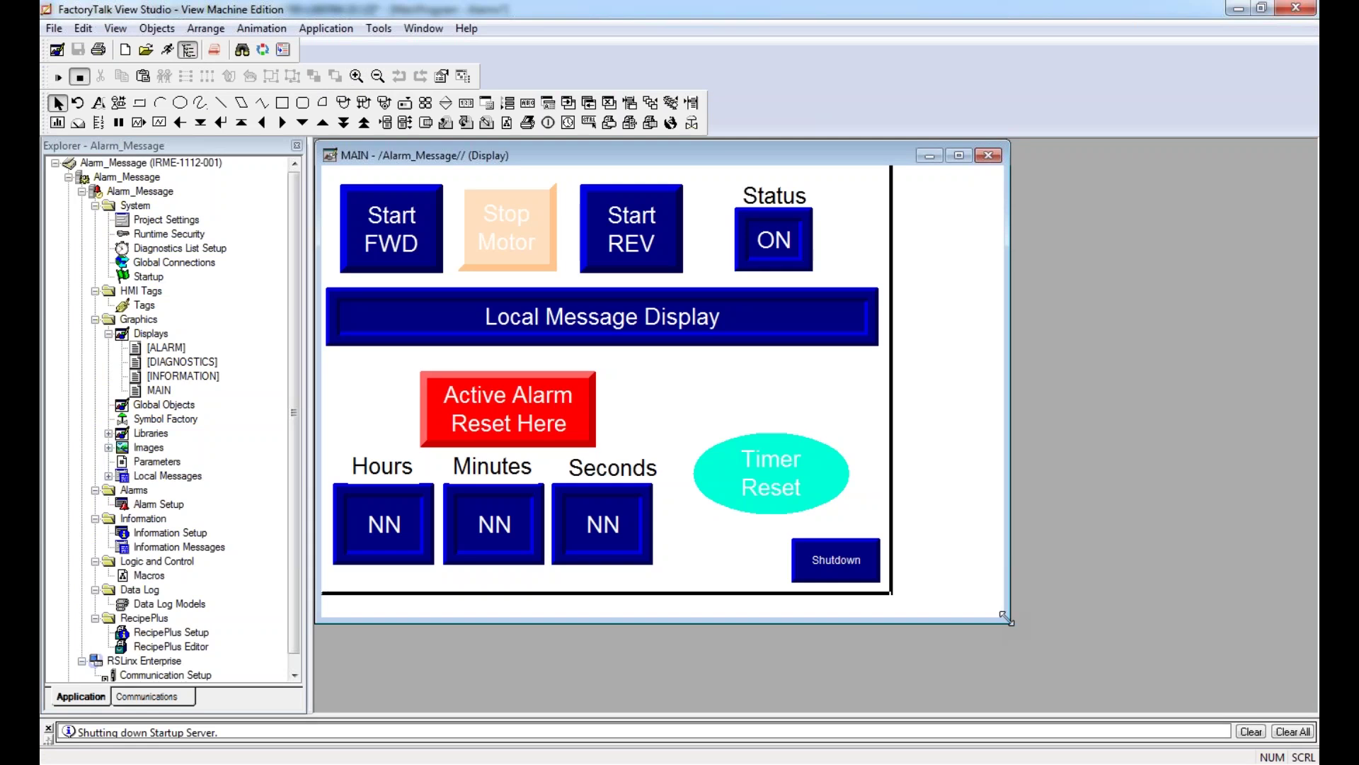
left_click_drag(1006, 618, 899, 599)
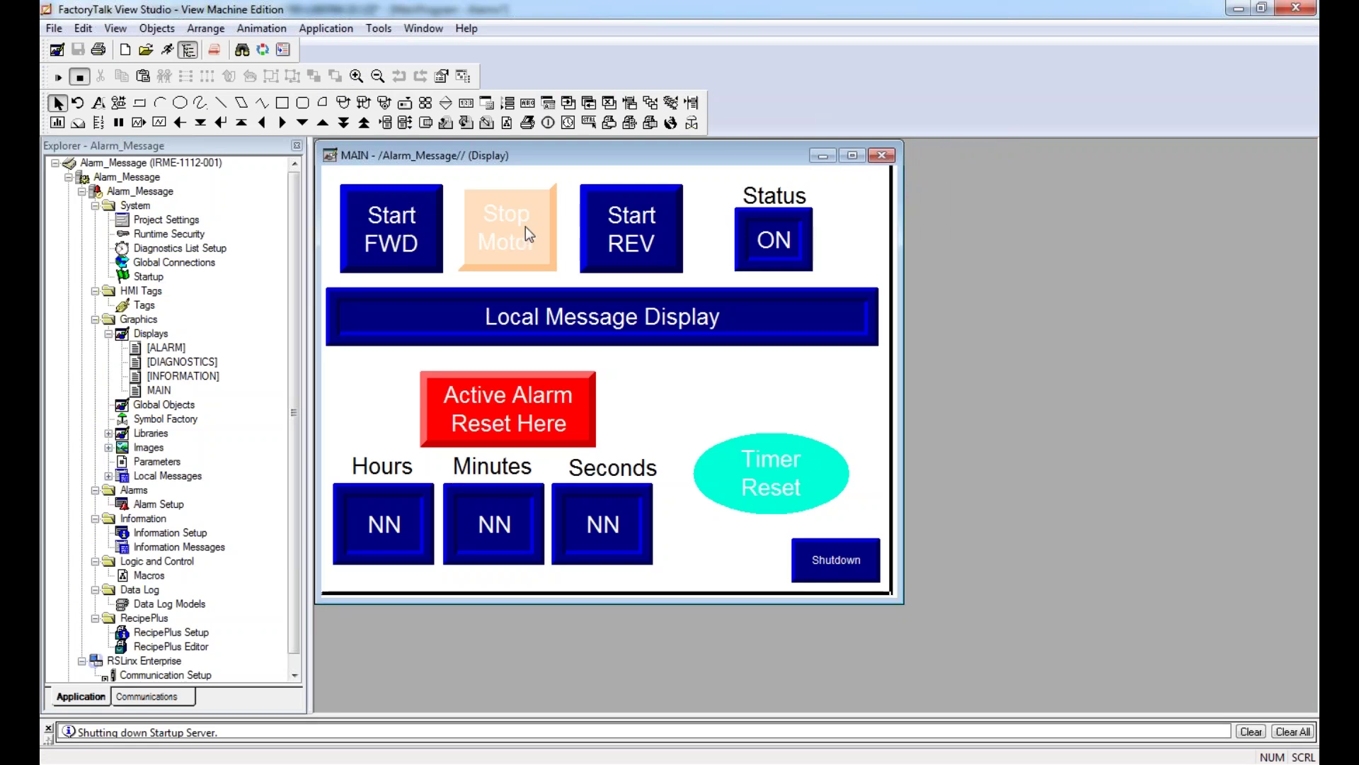
right_click(625, 240)
left_click(641, 264)
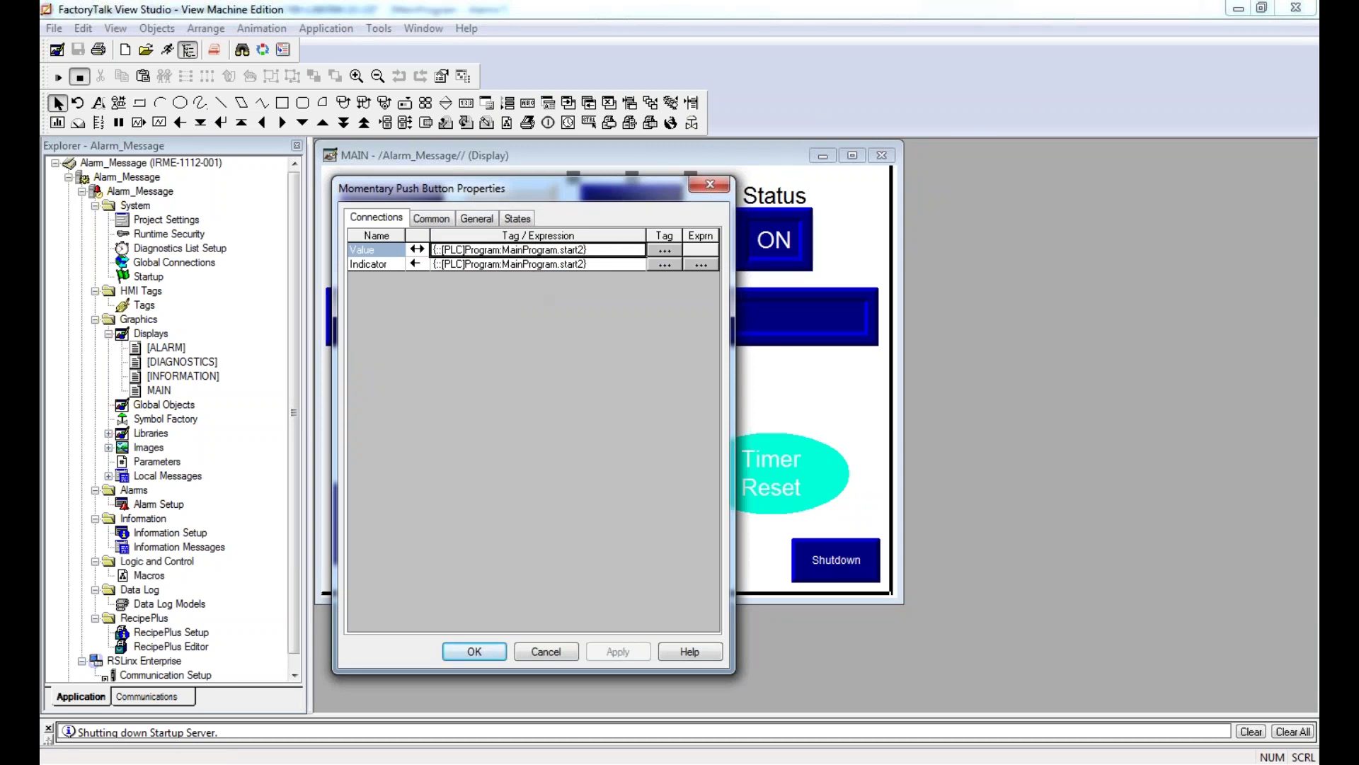
left_click(543, 649)
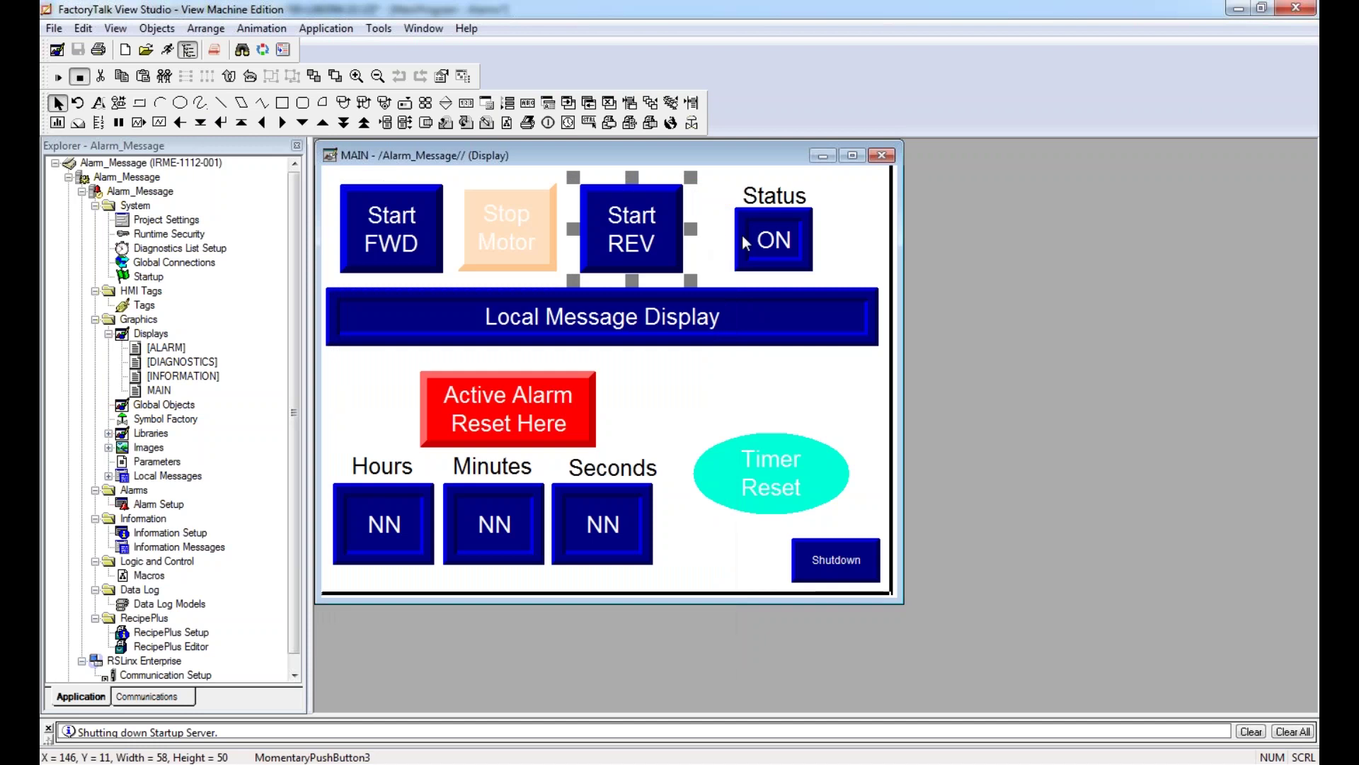
right_click(743, 238)
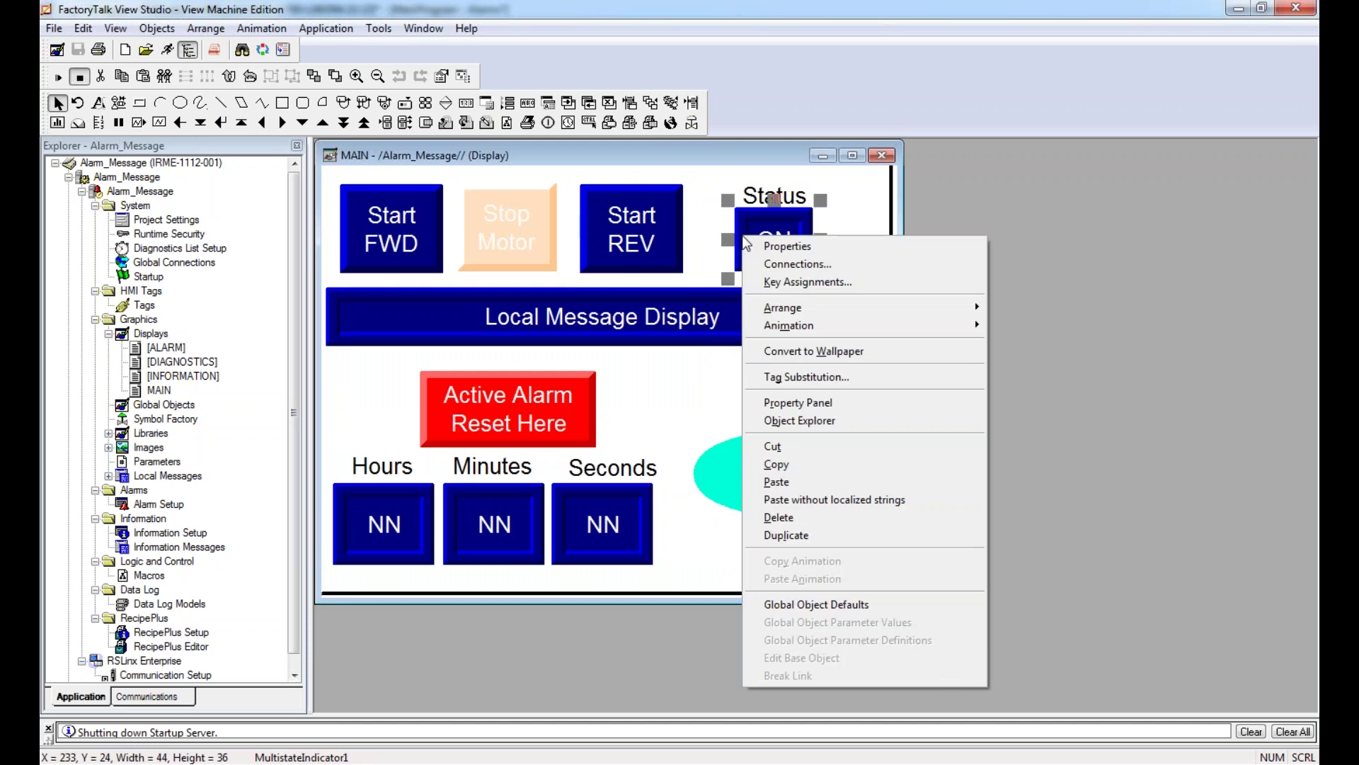
left_click(780, 264)
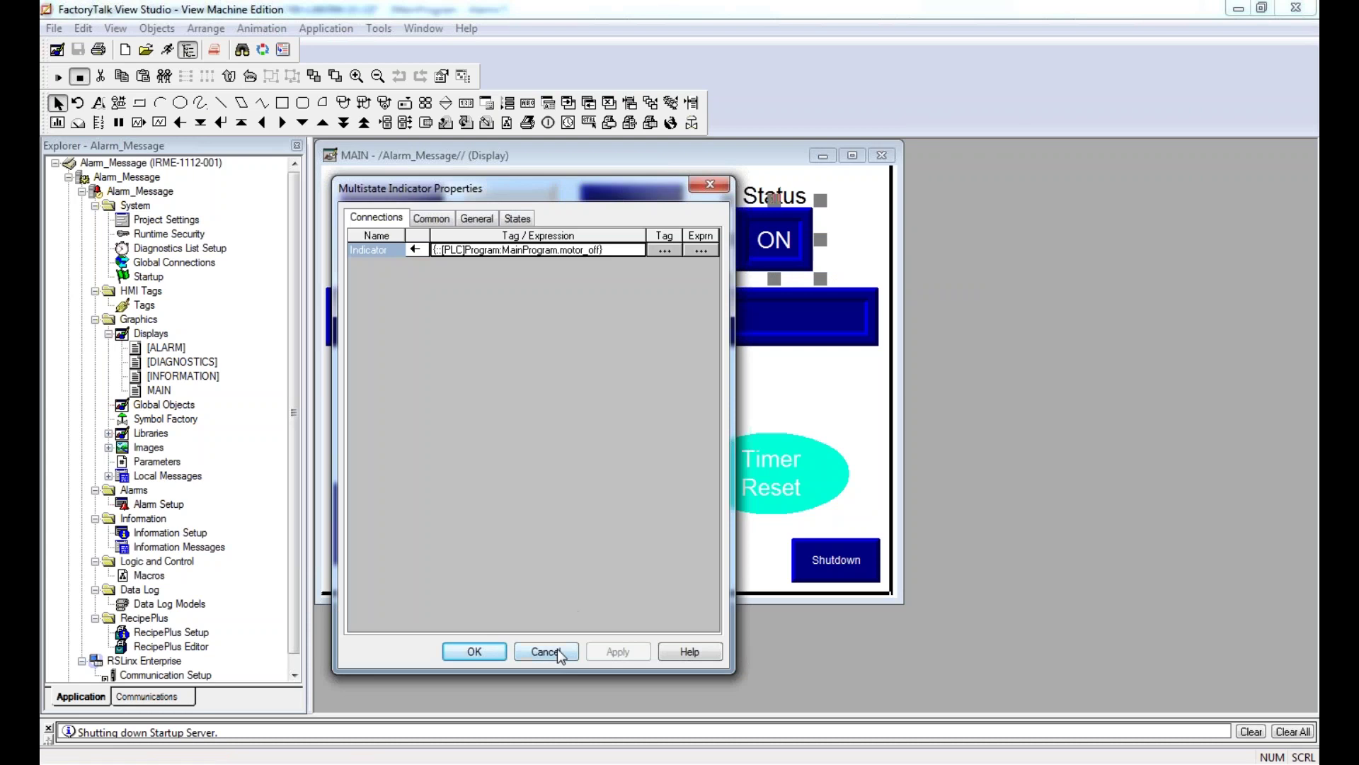
left_click(559, 650)
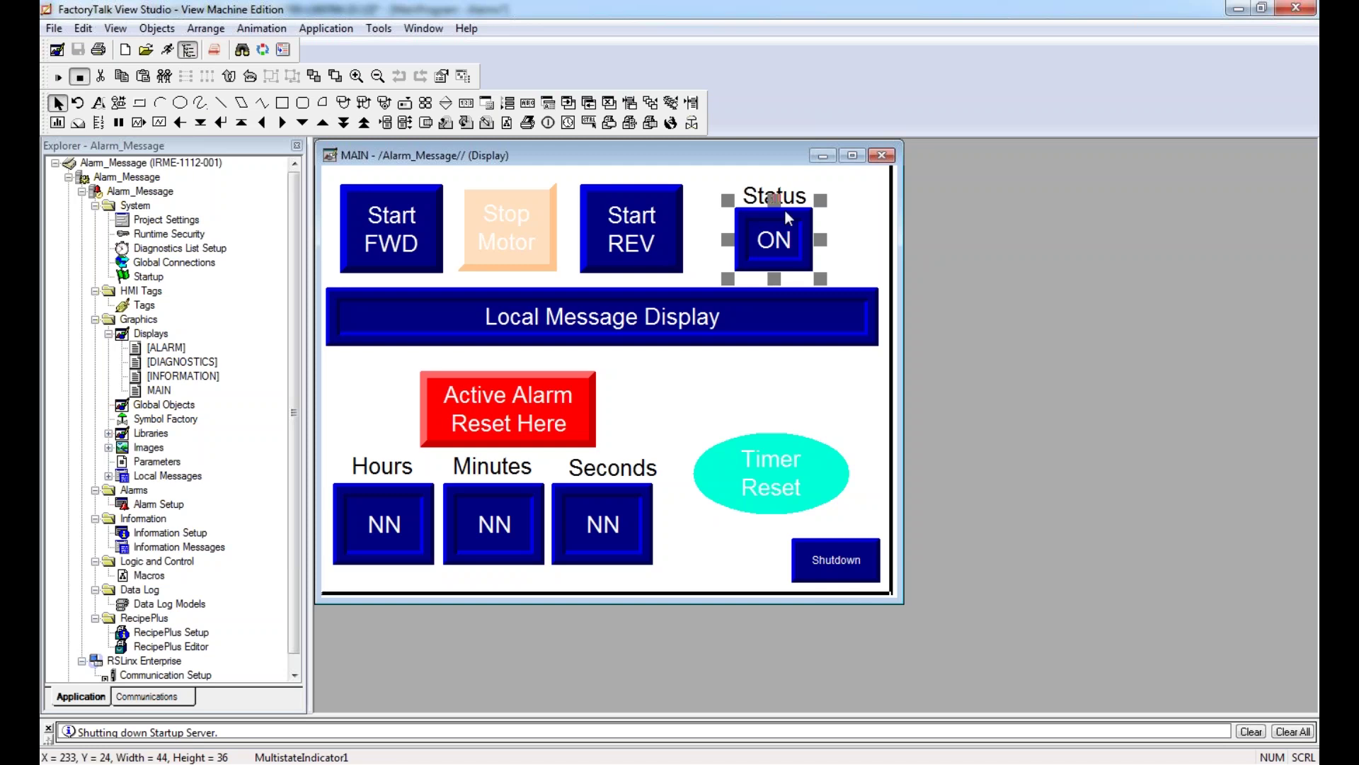
left_click(423, 298)
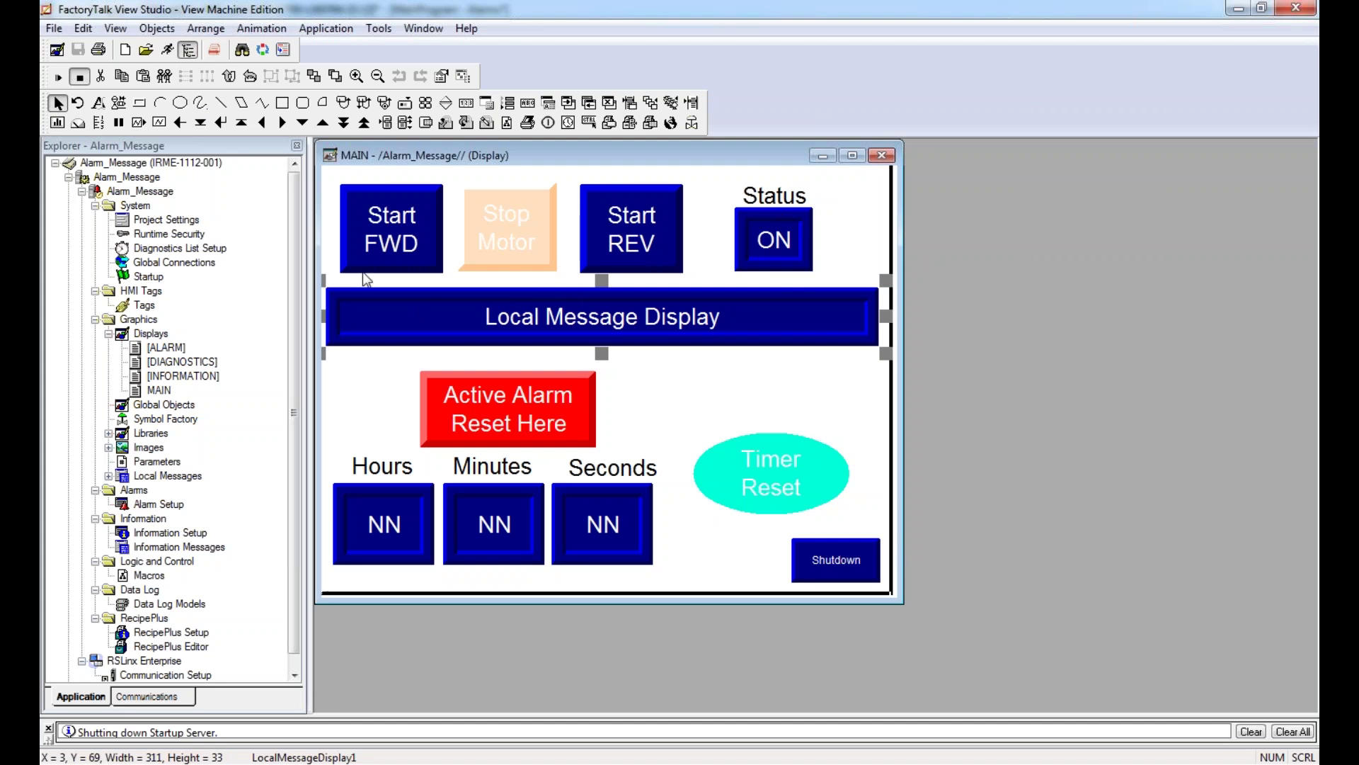
left_click_drag(294, 322, 286, 507)
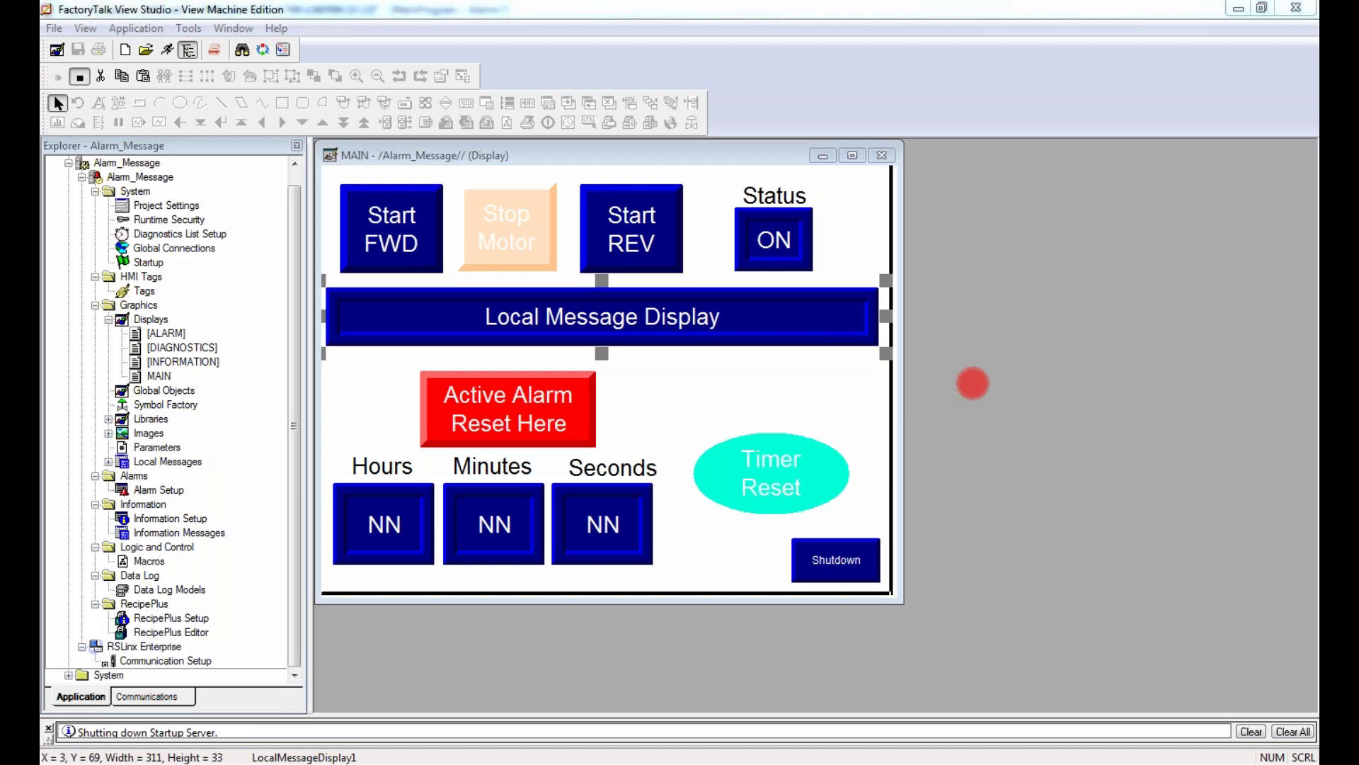
Step: Delete the existing Local Message Display from the MAIN display
left_click(657, 430)
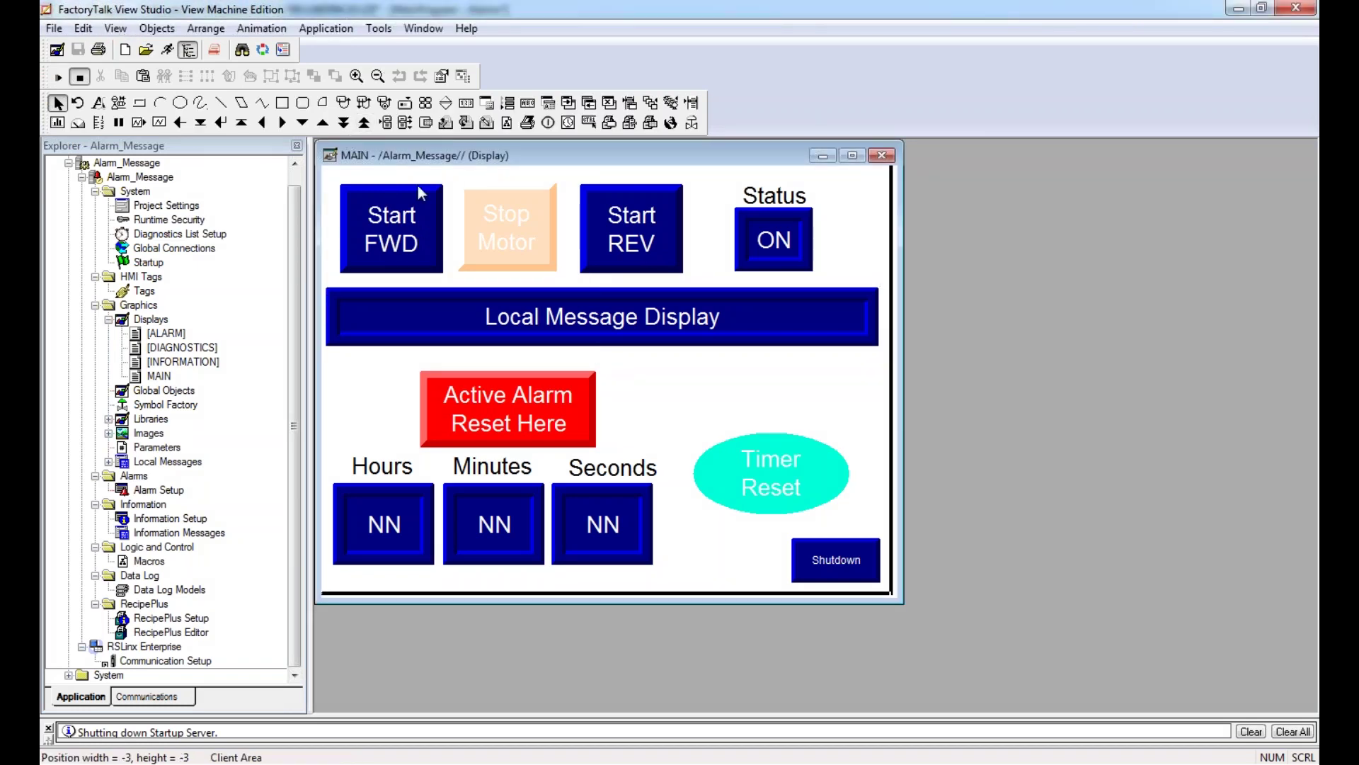
left_click(156, 28)
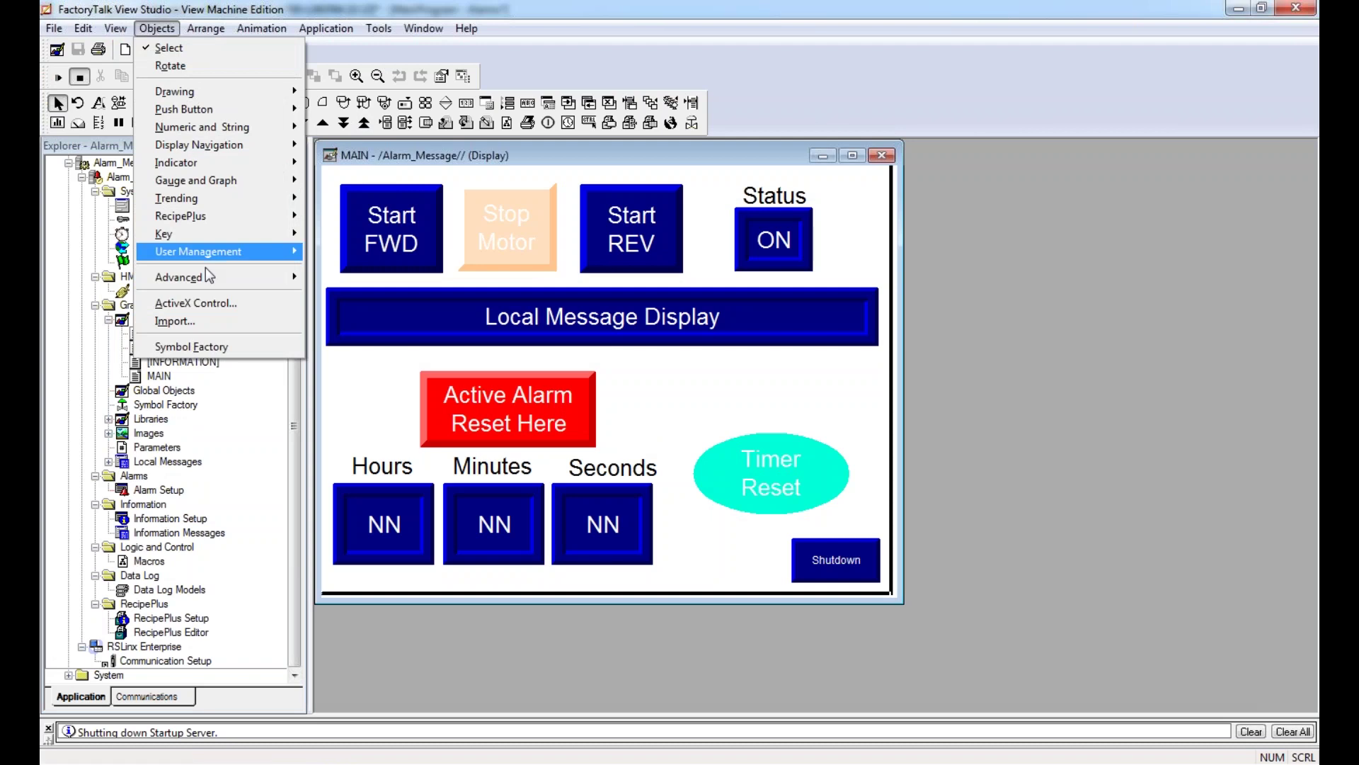
mouse_move(208, 273)
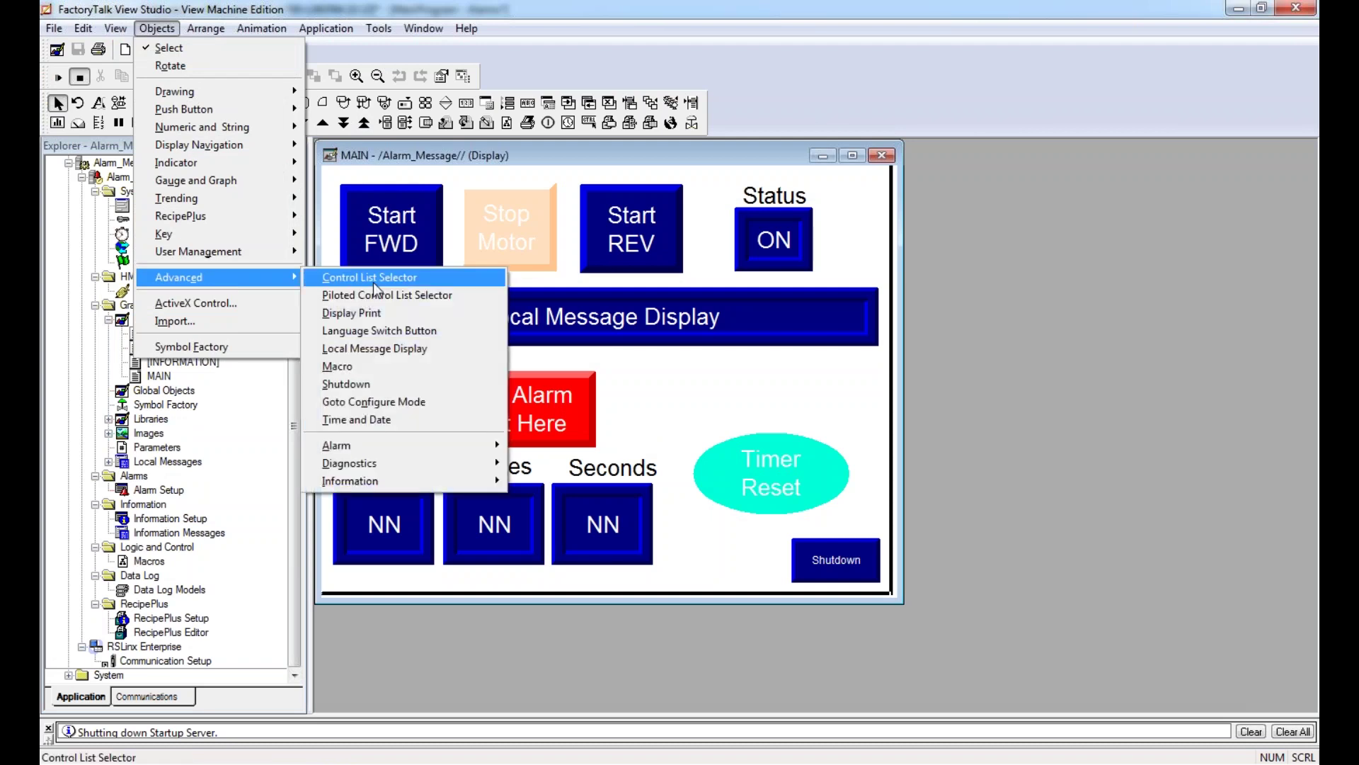
left_click(453, 347)
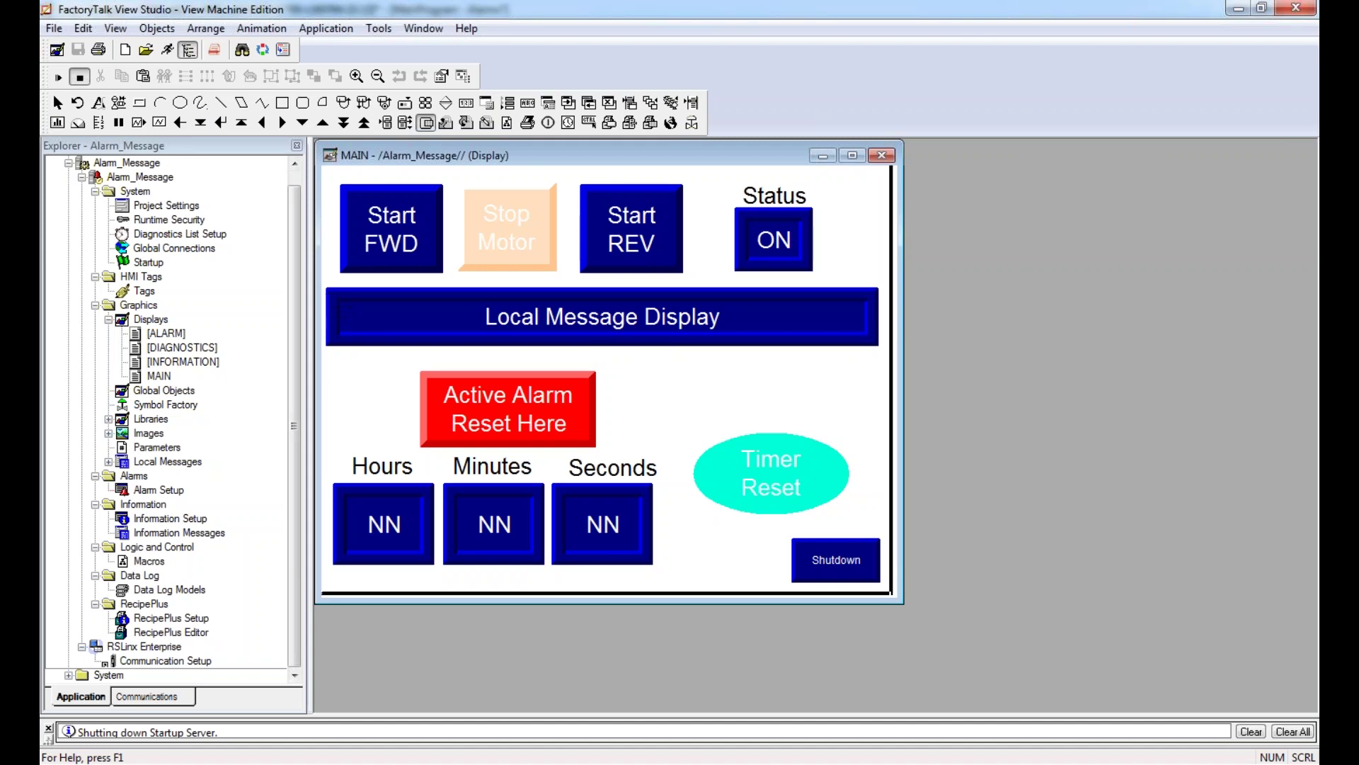
left_click(58, 103)
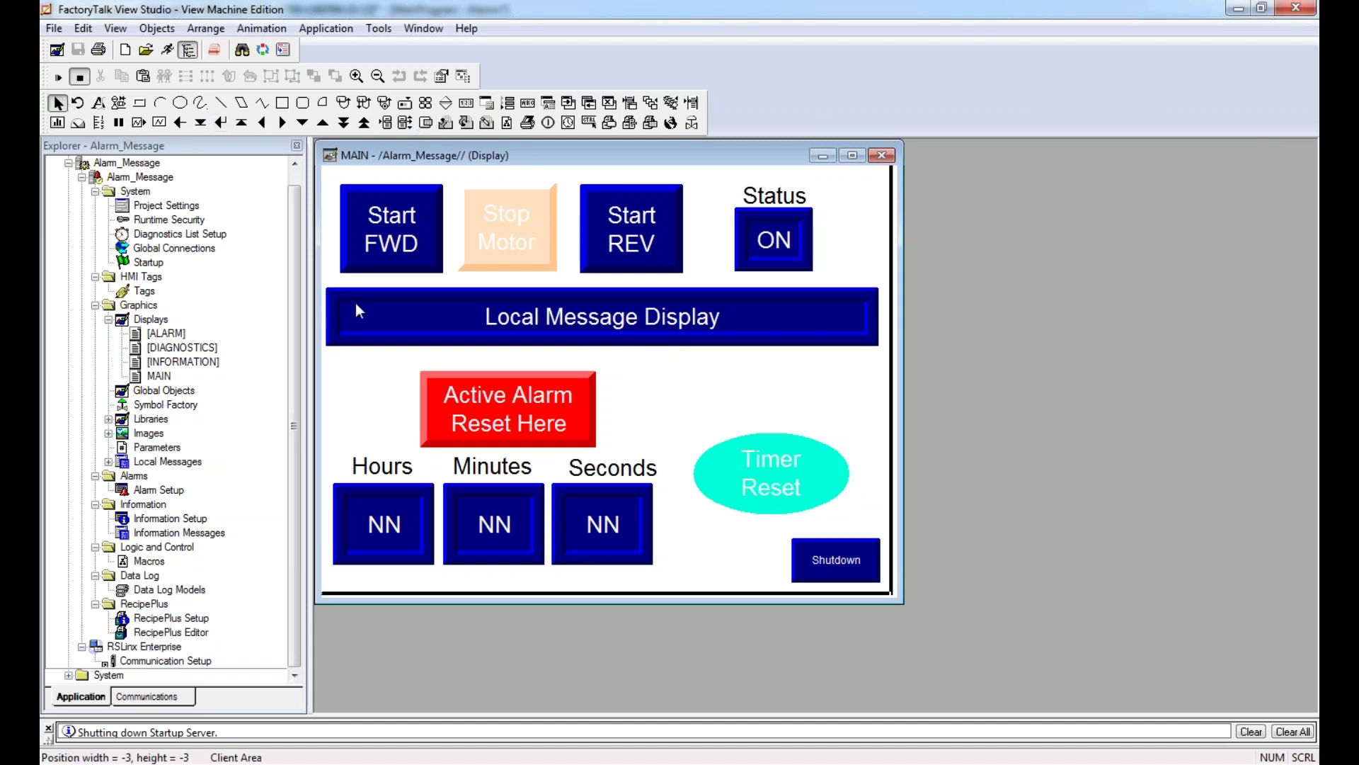
left_click(388, 309)
key("Delete")
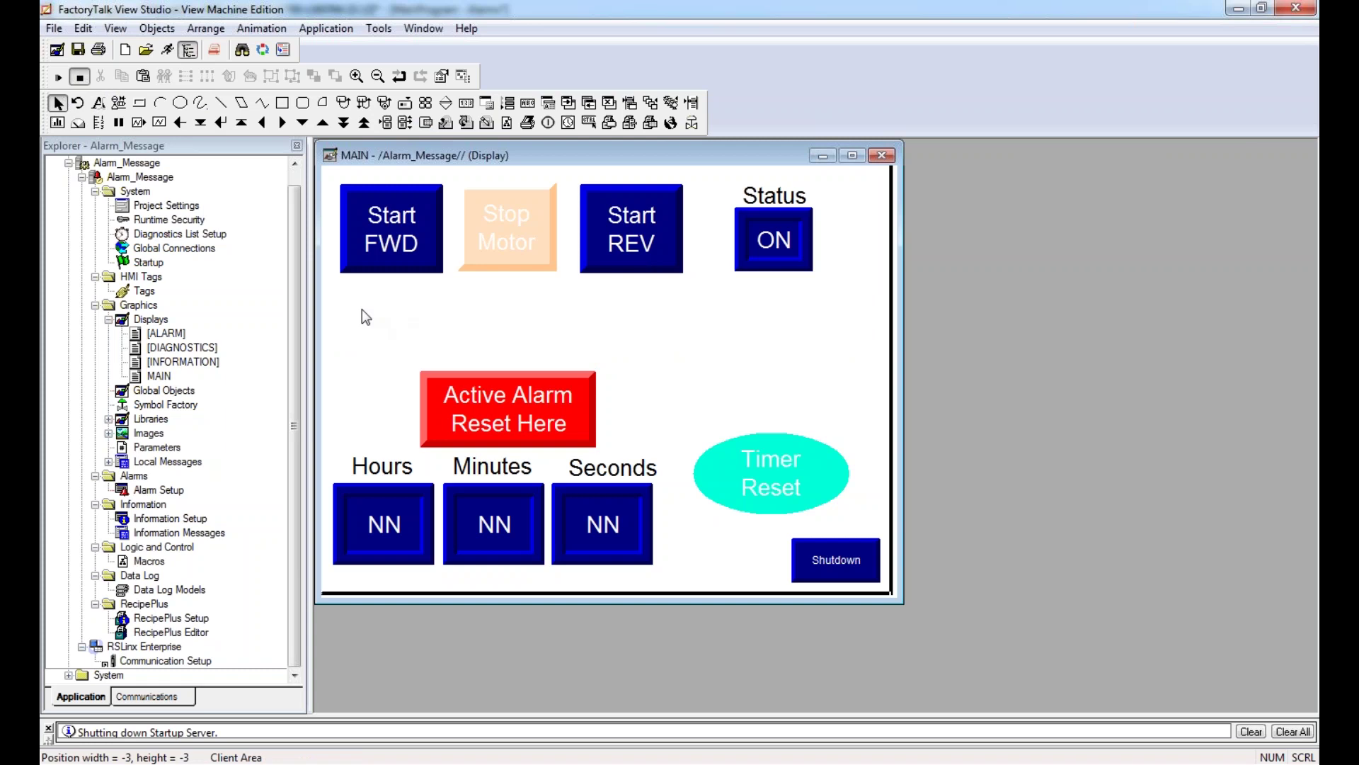
Step: Choose Local Message Display from the Objects > Advanced menu to place a new one
left_click(157, 28)
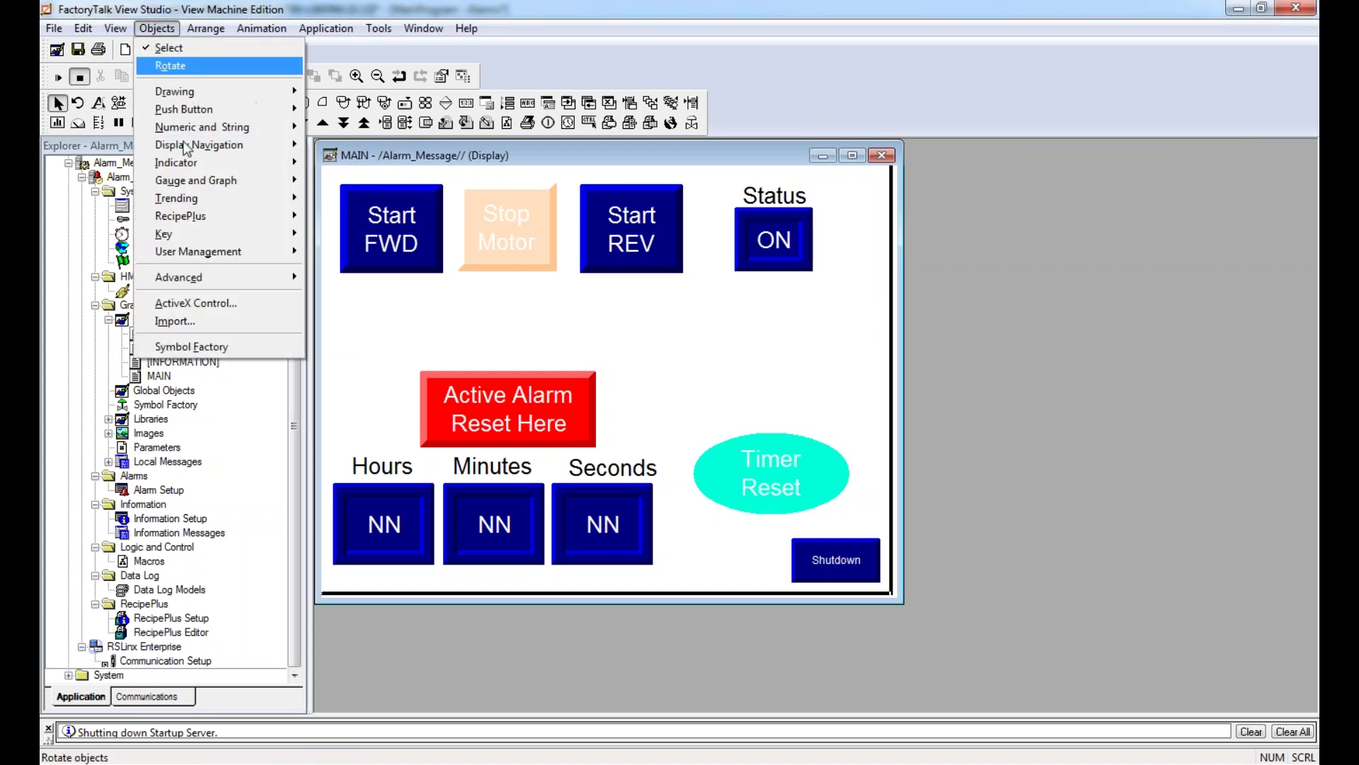
mouse_move(248, 282)
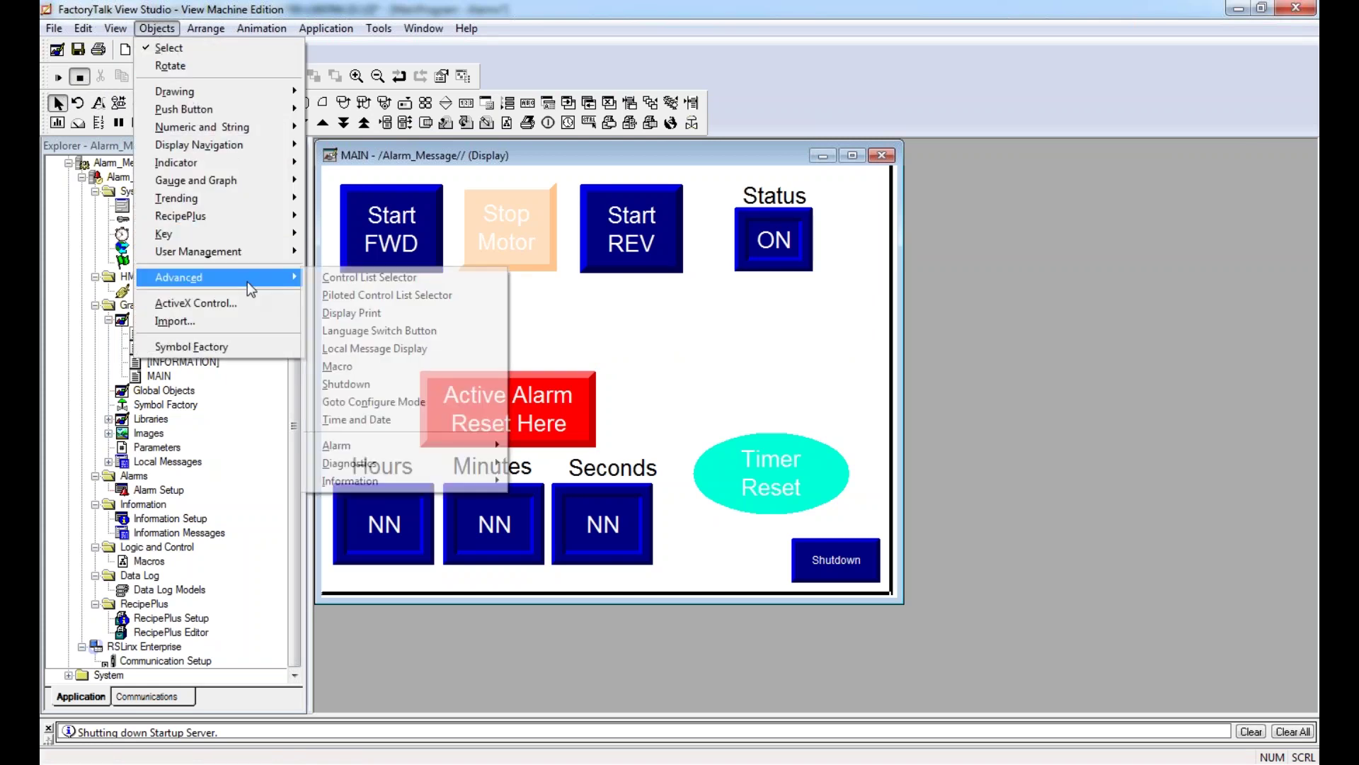
left_click(437, 348)
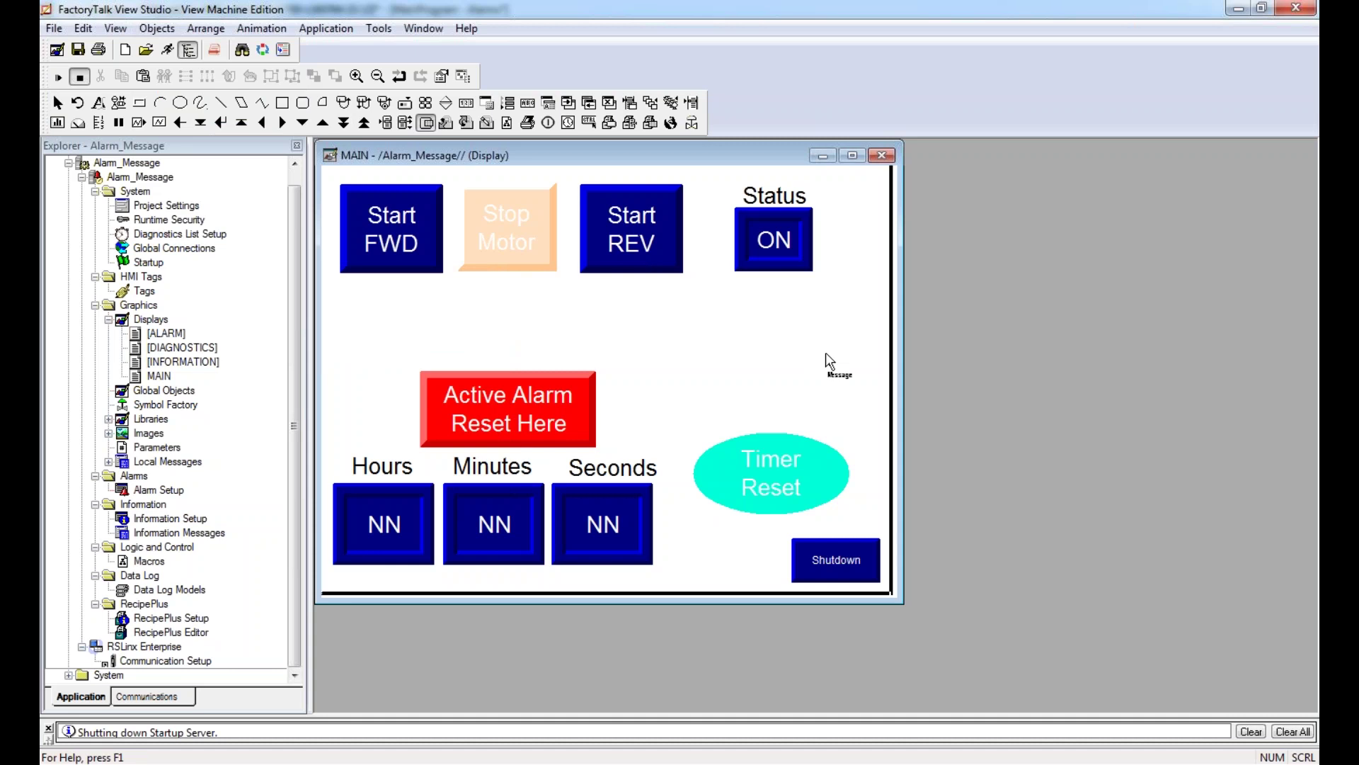
Step: Draw a wide Local Message Display under the motor buttons and expand Local Messages to show Motor Control
left_click_drag(347, 284, 865, 356)
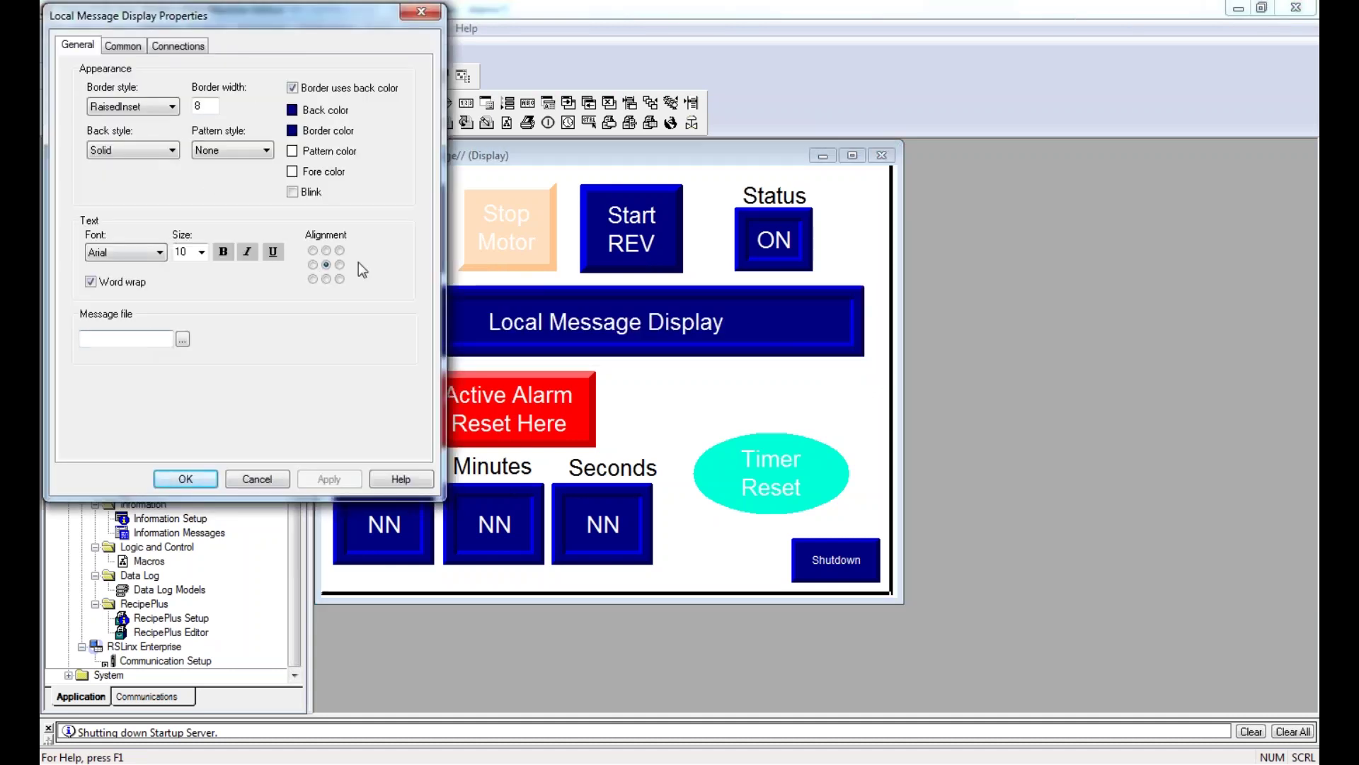
left_click(255, 479)
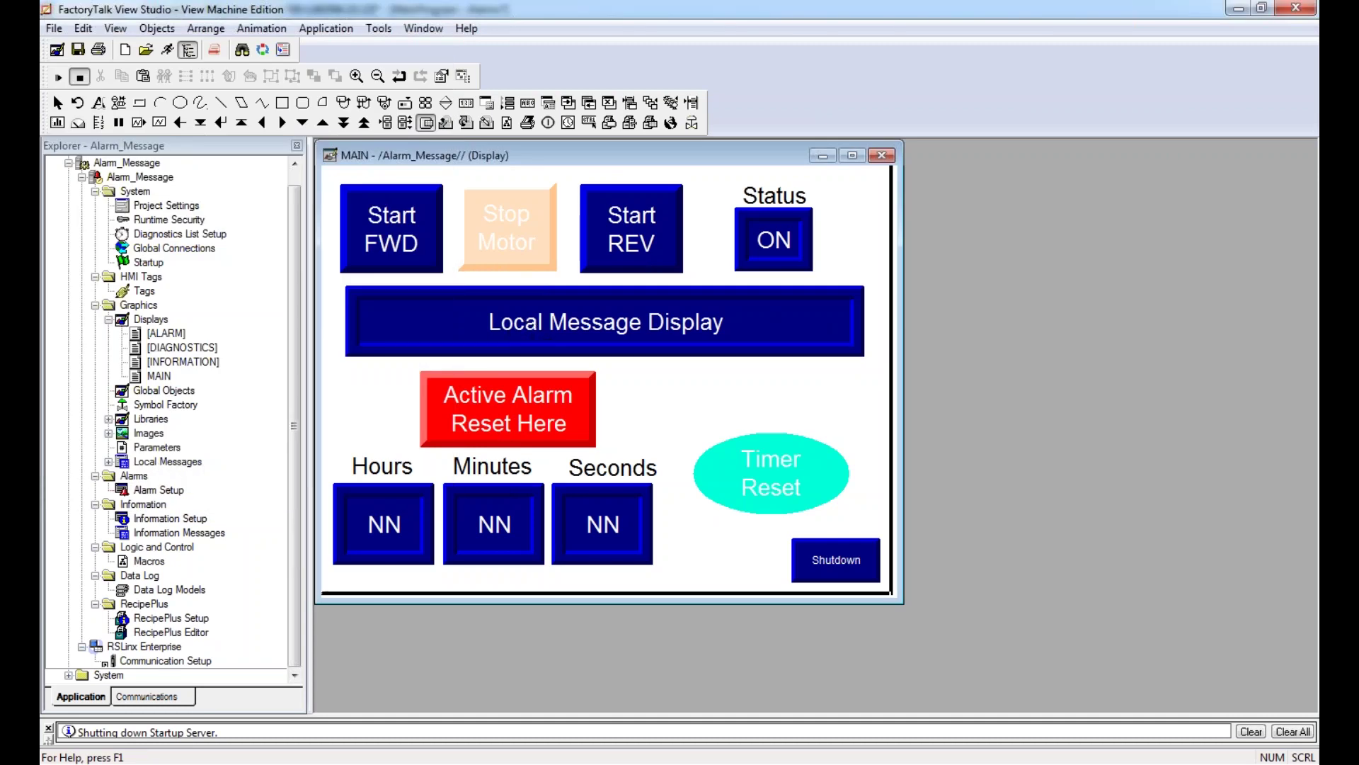
double_click(124, 461)
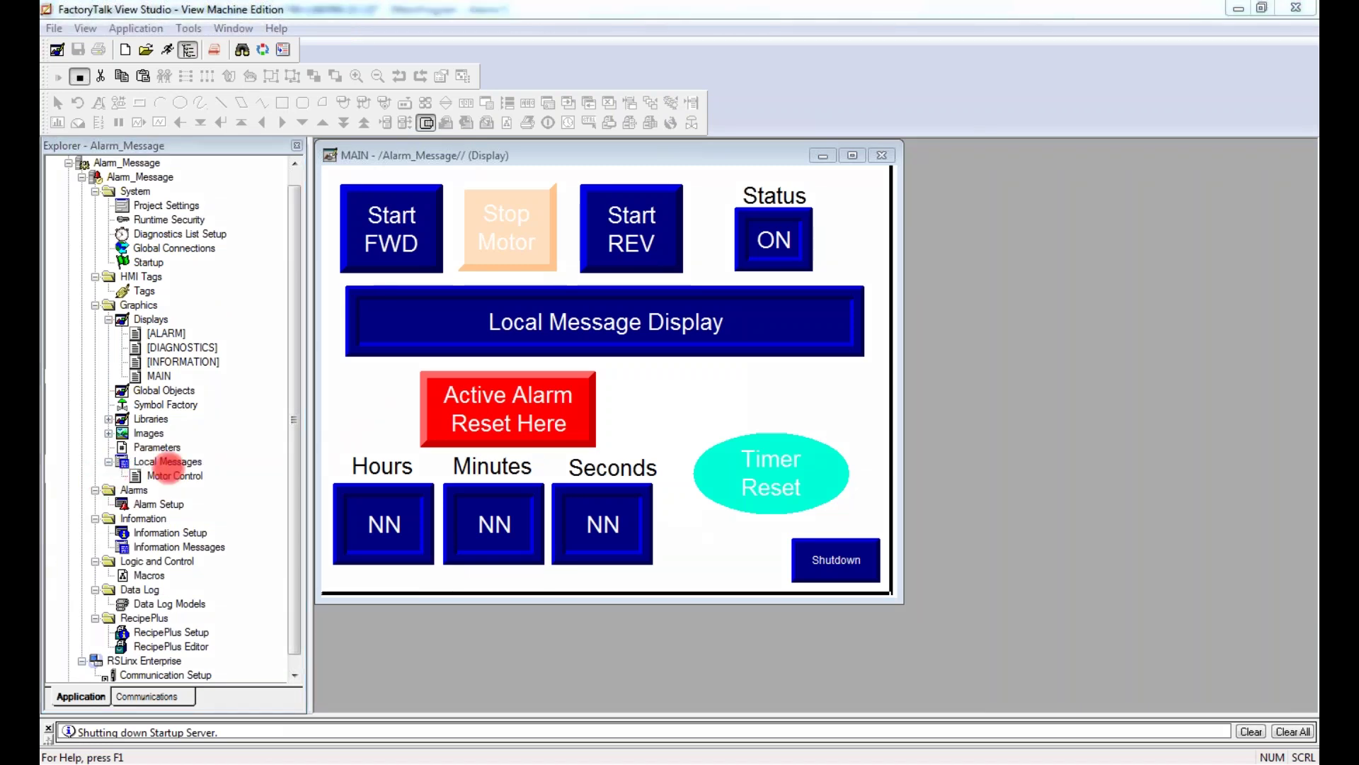
left_click(106, 464)
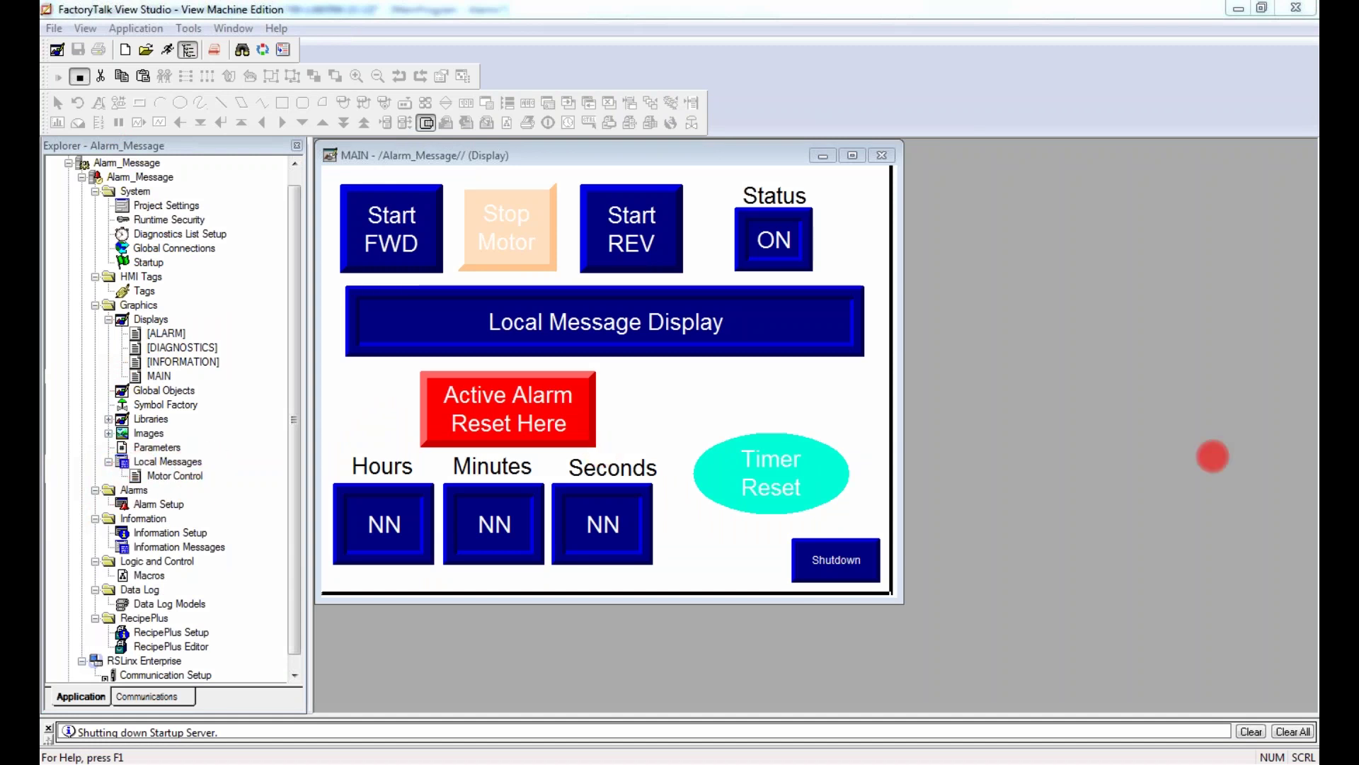
left_click_drag(119, 460, 198, 460)
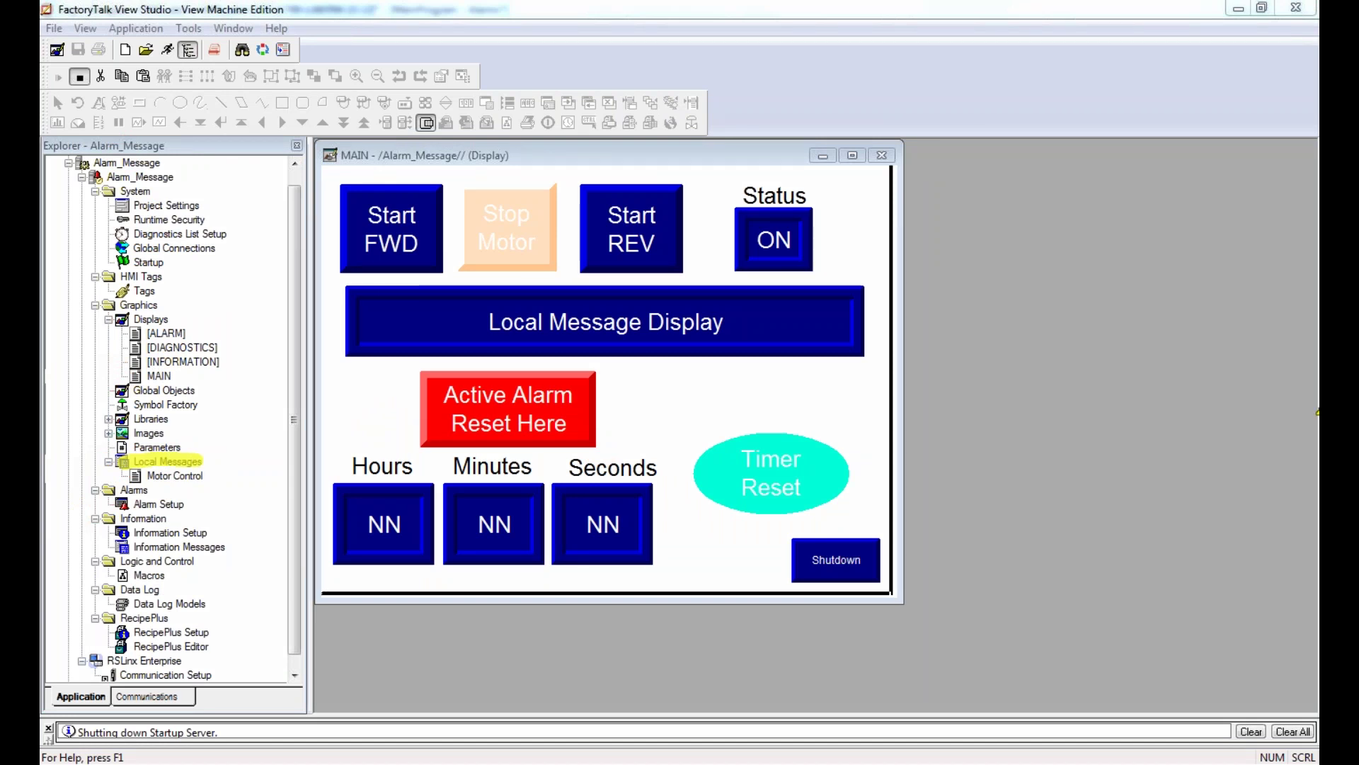
left_click(169, 463)
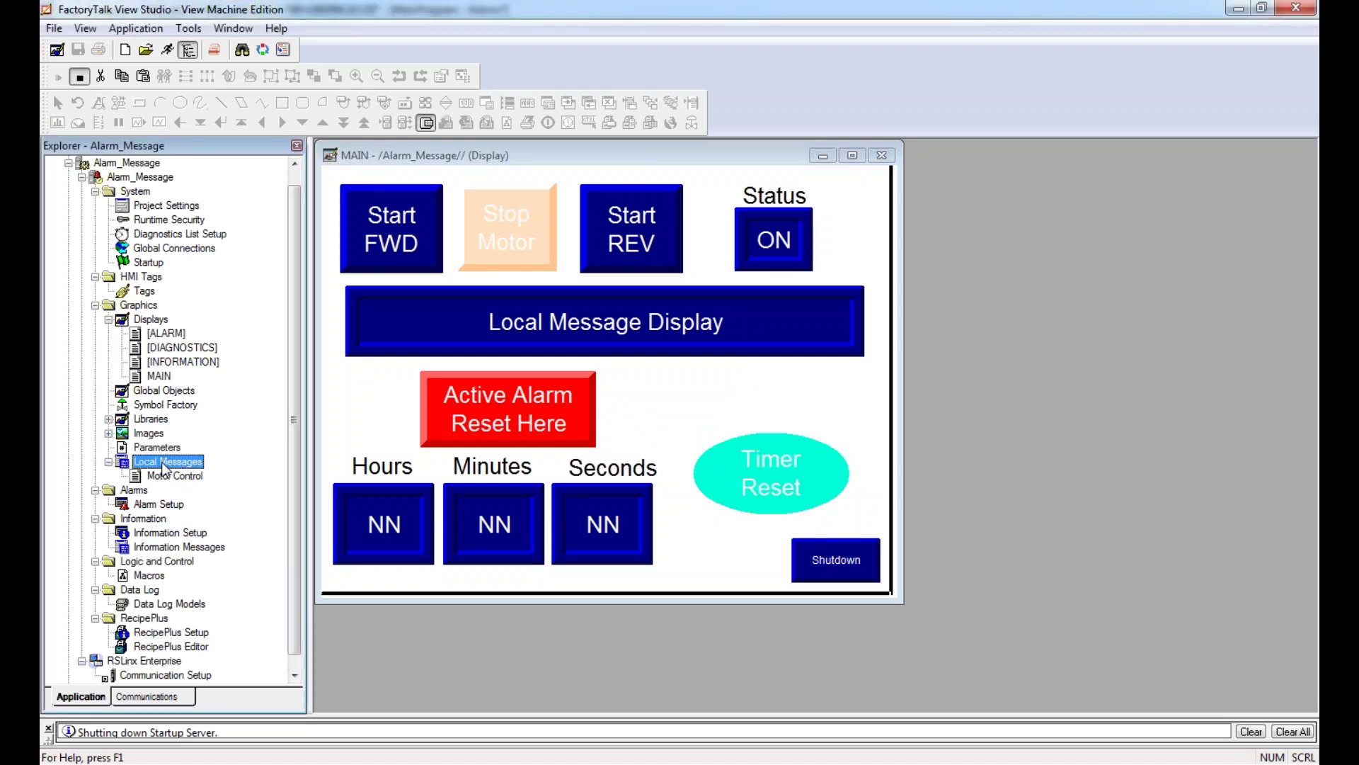
double_click(166, 464)
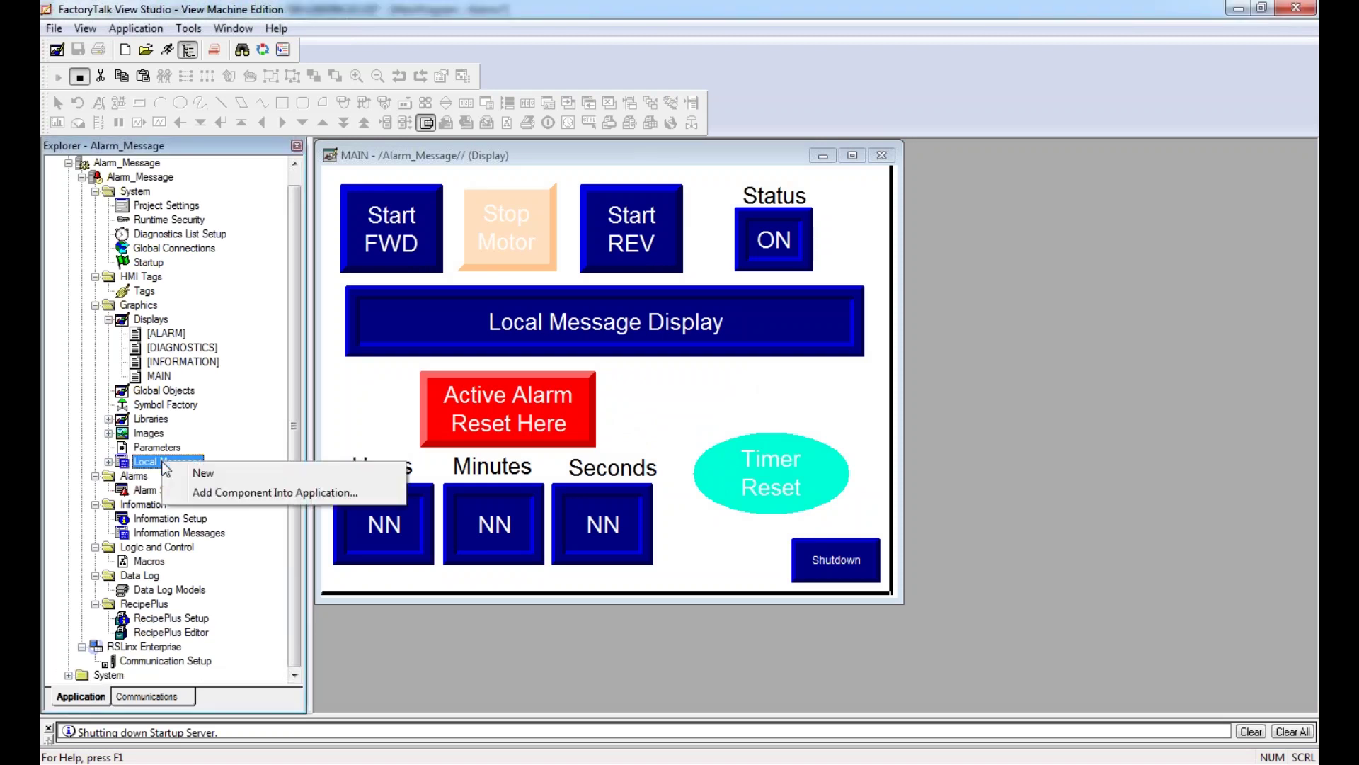
left_click(201, 472)
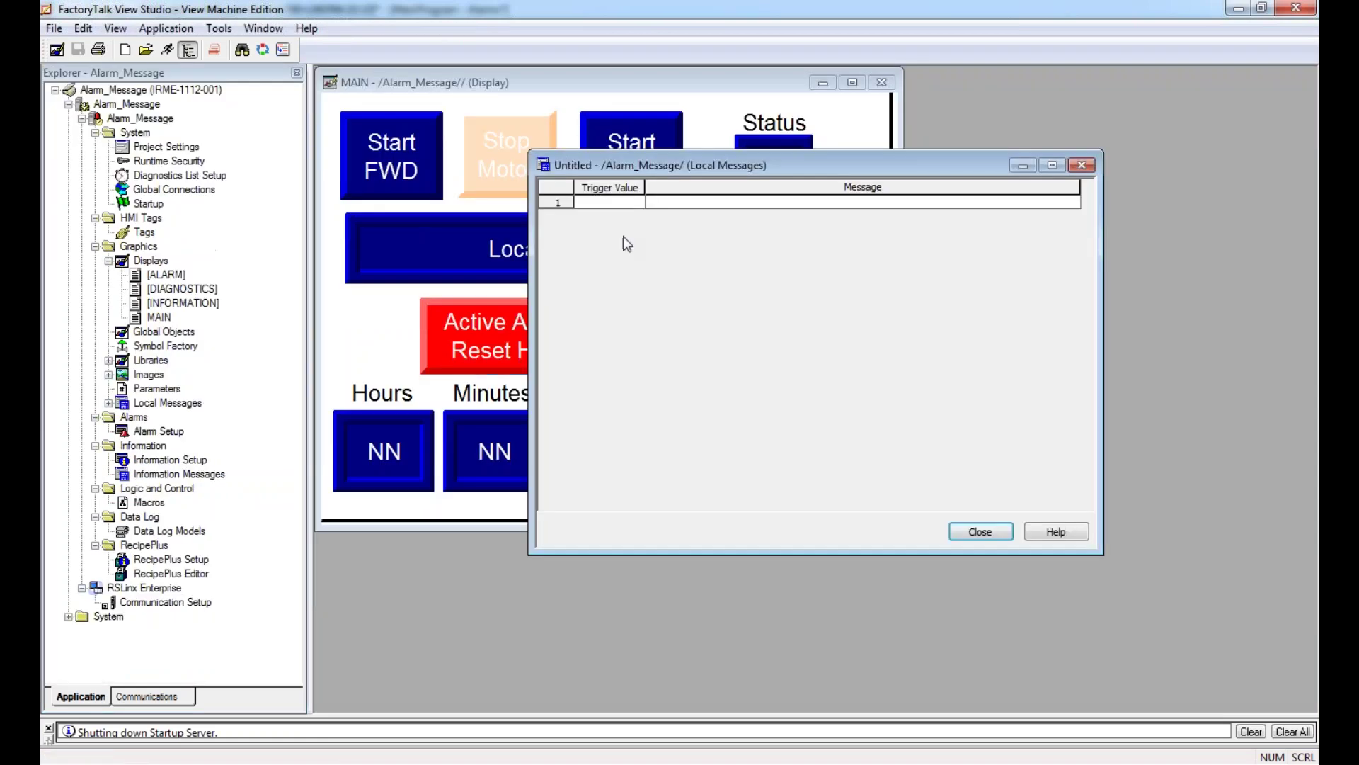
left_click(611, 202)
type("1")
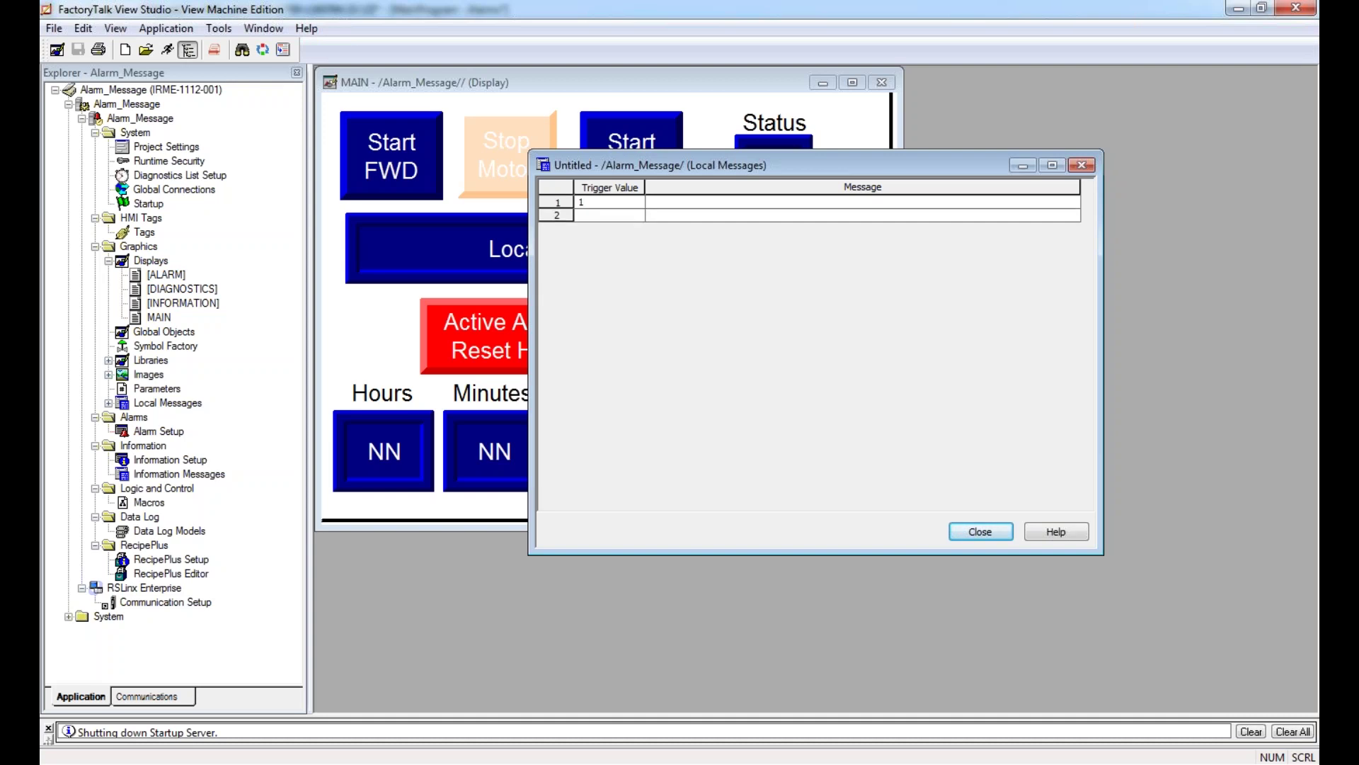
left_click(694, 205)
type("SPAM")
left_click(638, 217)
type("2")
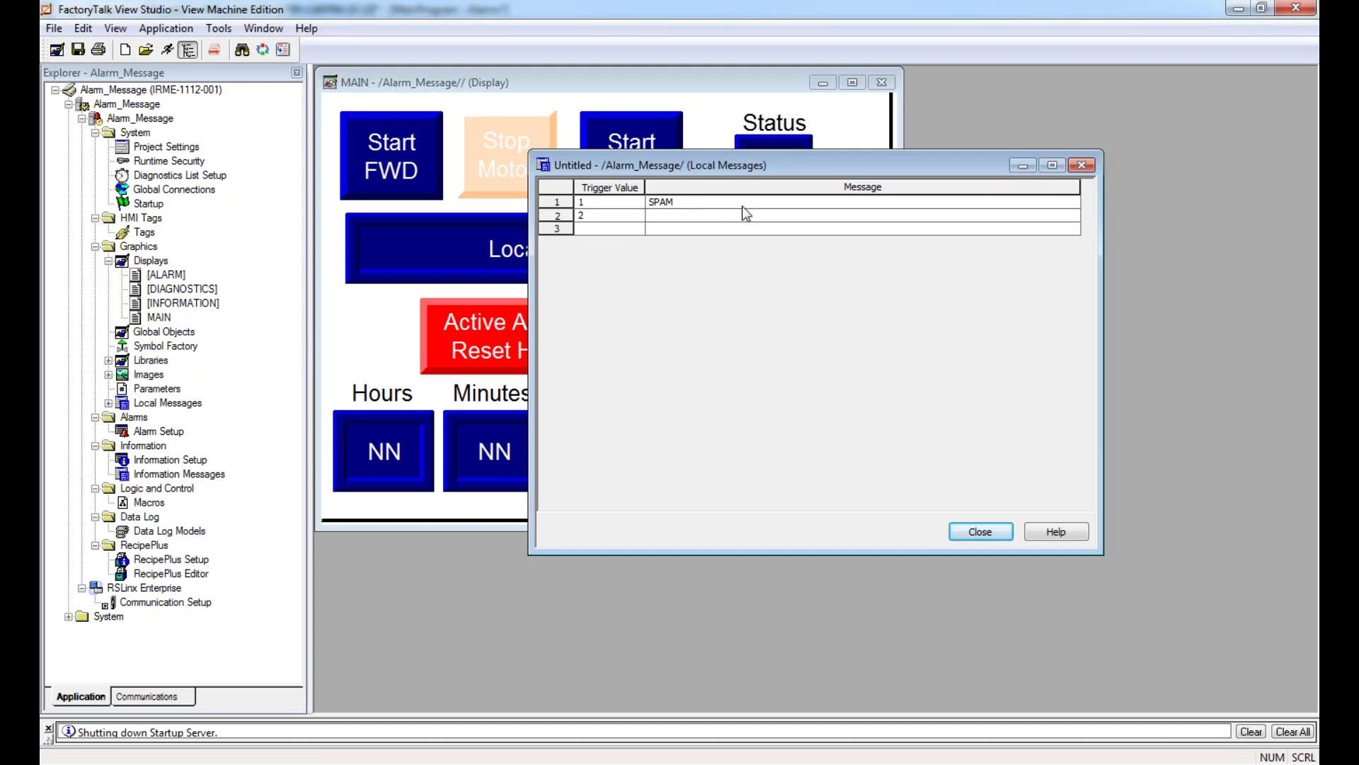
left_click(742, 217)
type("Monty Phyton")
left_click(630, 228)
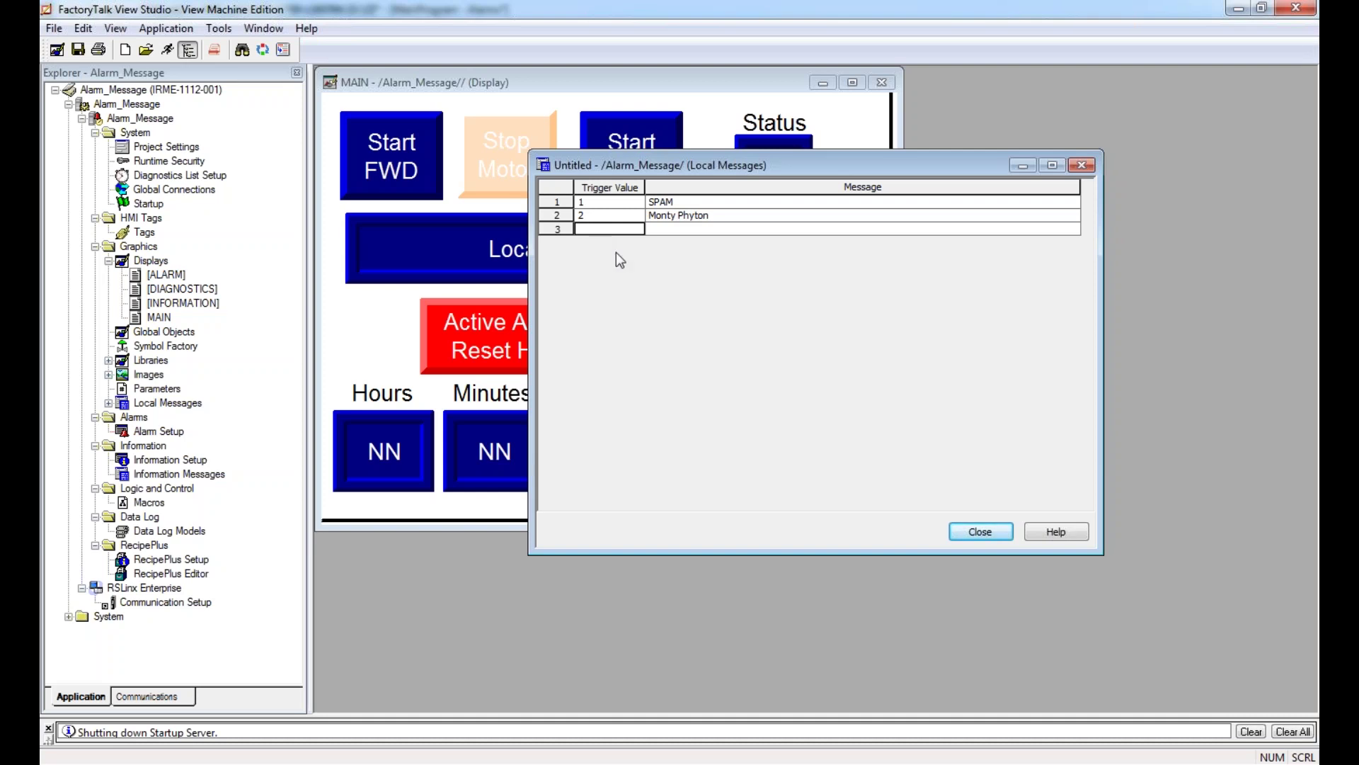
left_click(987, 532)
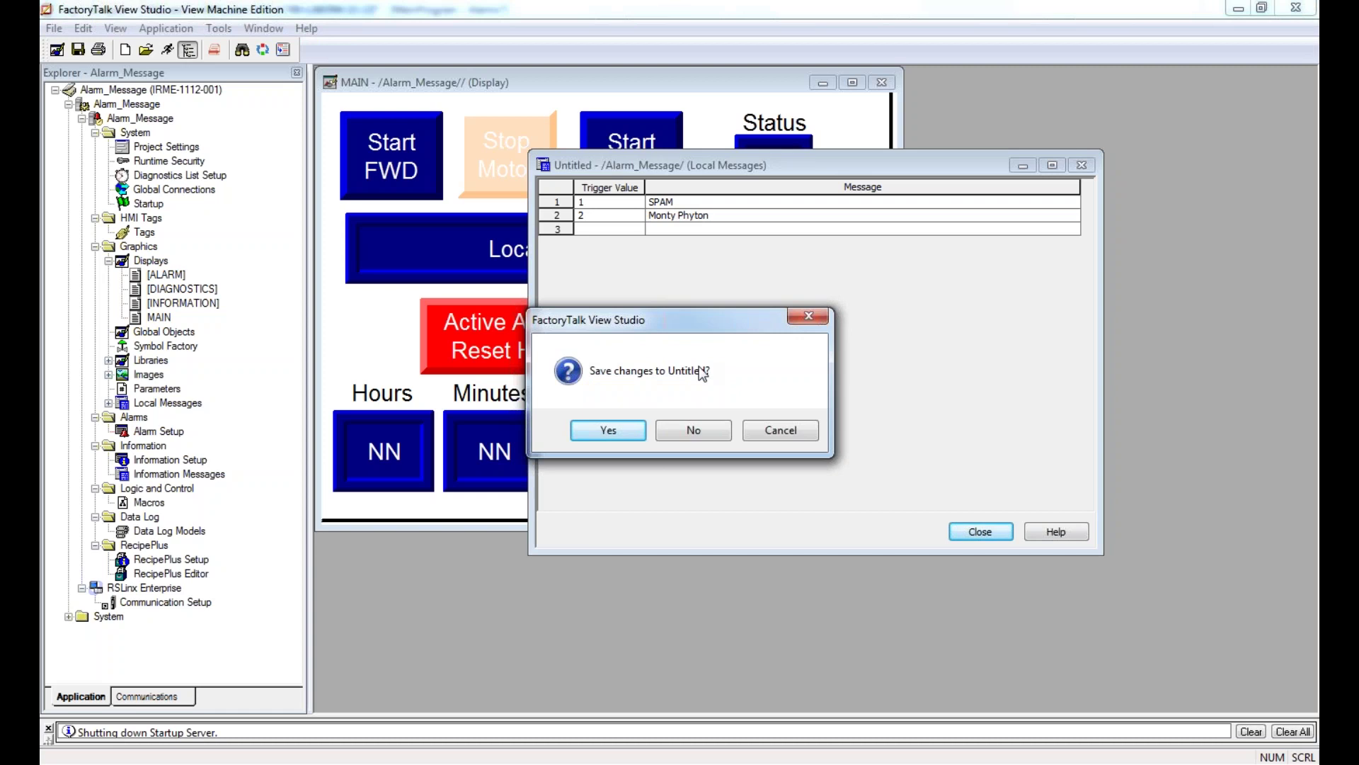
left_click(699, 430)
left_click(108, 476)
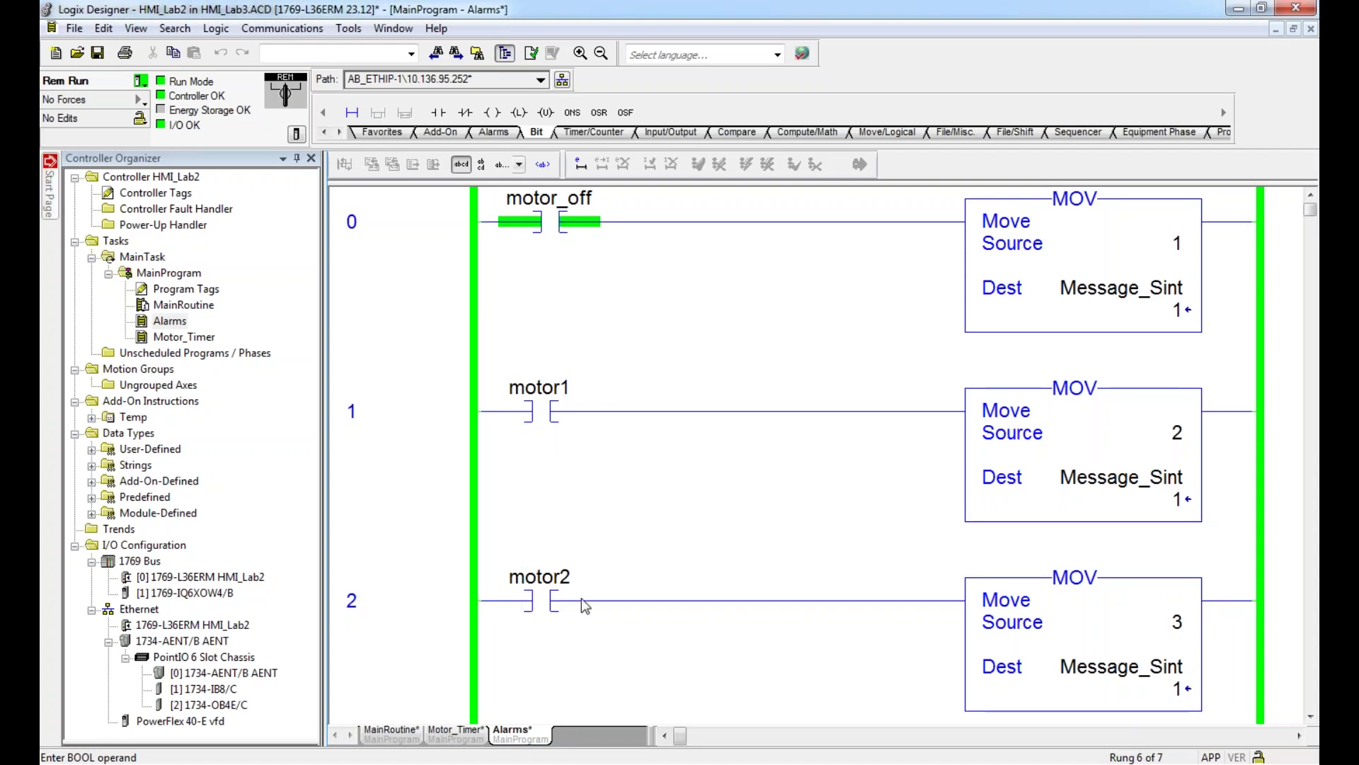
Step: Review the Alarms MOV rungs loading Message_Sint with 1, 2 or 3, then return to Motor Control messages
scroll(585, 605, "down", 1)
scroll(1084, 434, "up", 1)
scroll(1156, 601, "down", 1)
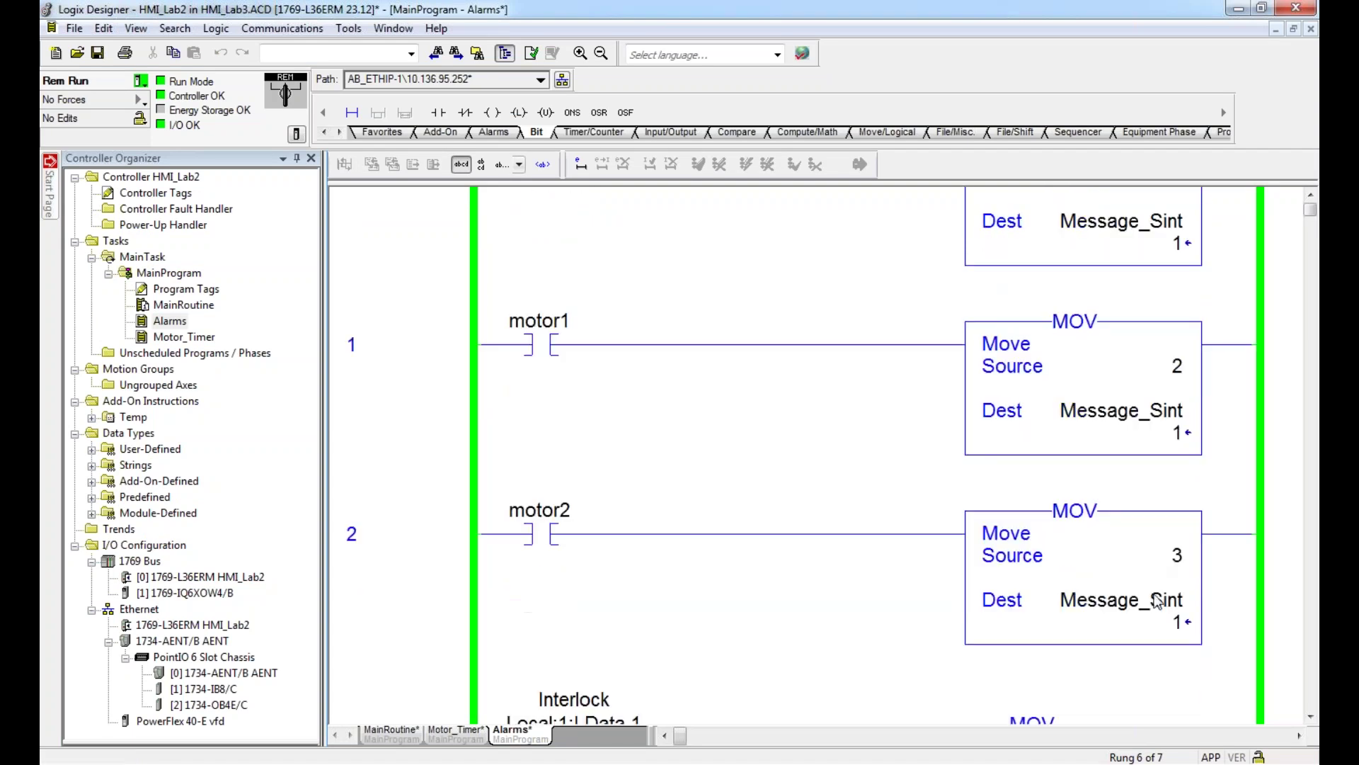
scroll(1157, 600, "down", 3)
scroll(1153, 577, "up", 5)
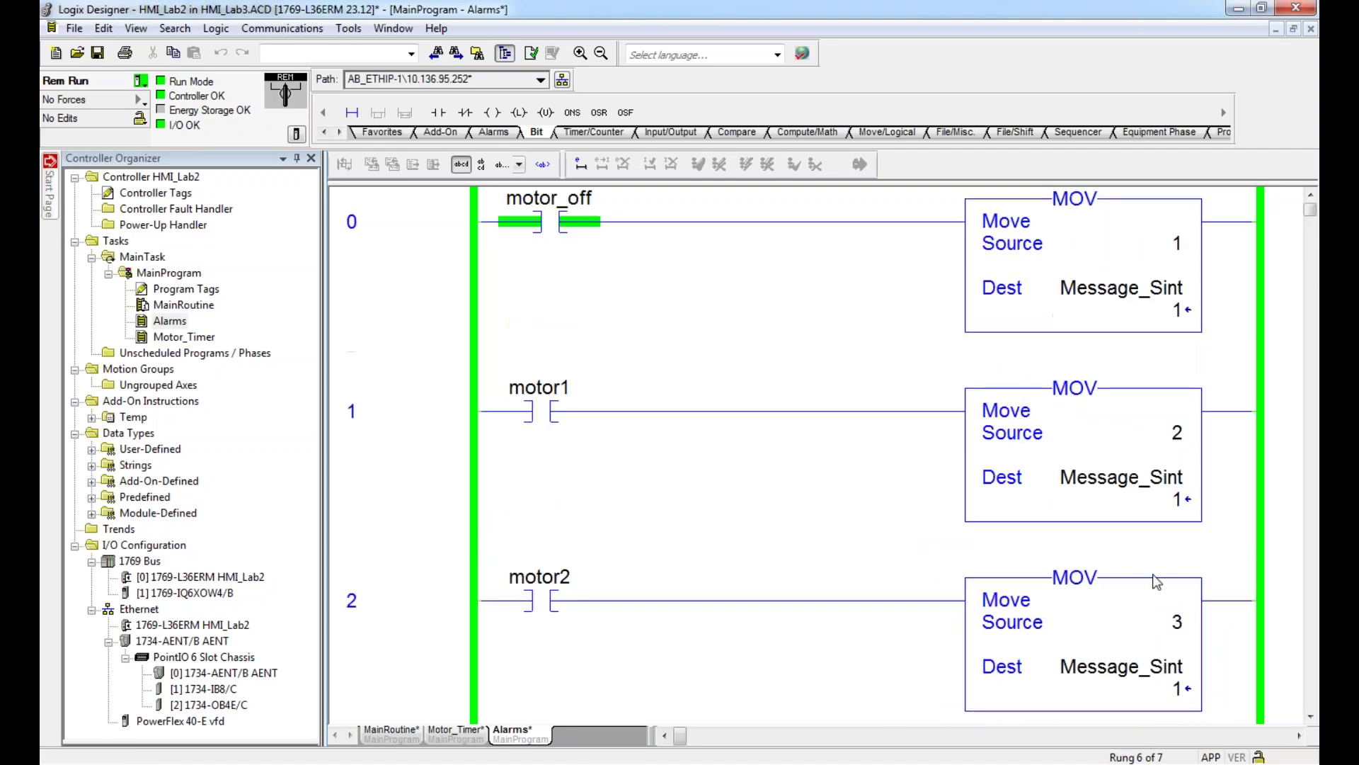
left_click(876, 759)
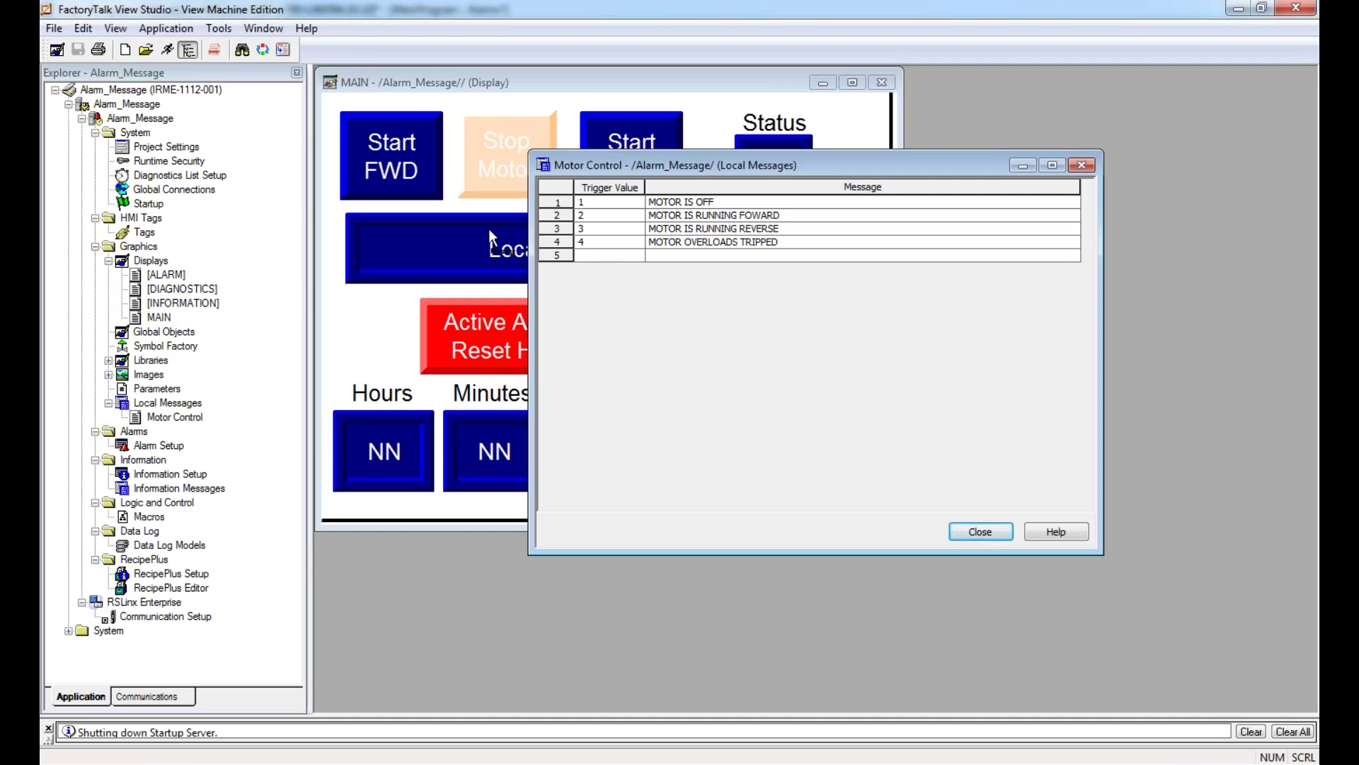
Step: Close the Motor Control list and set the Local Message Display's message file to Motor Control
left_click(959, 532)
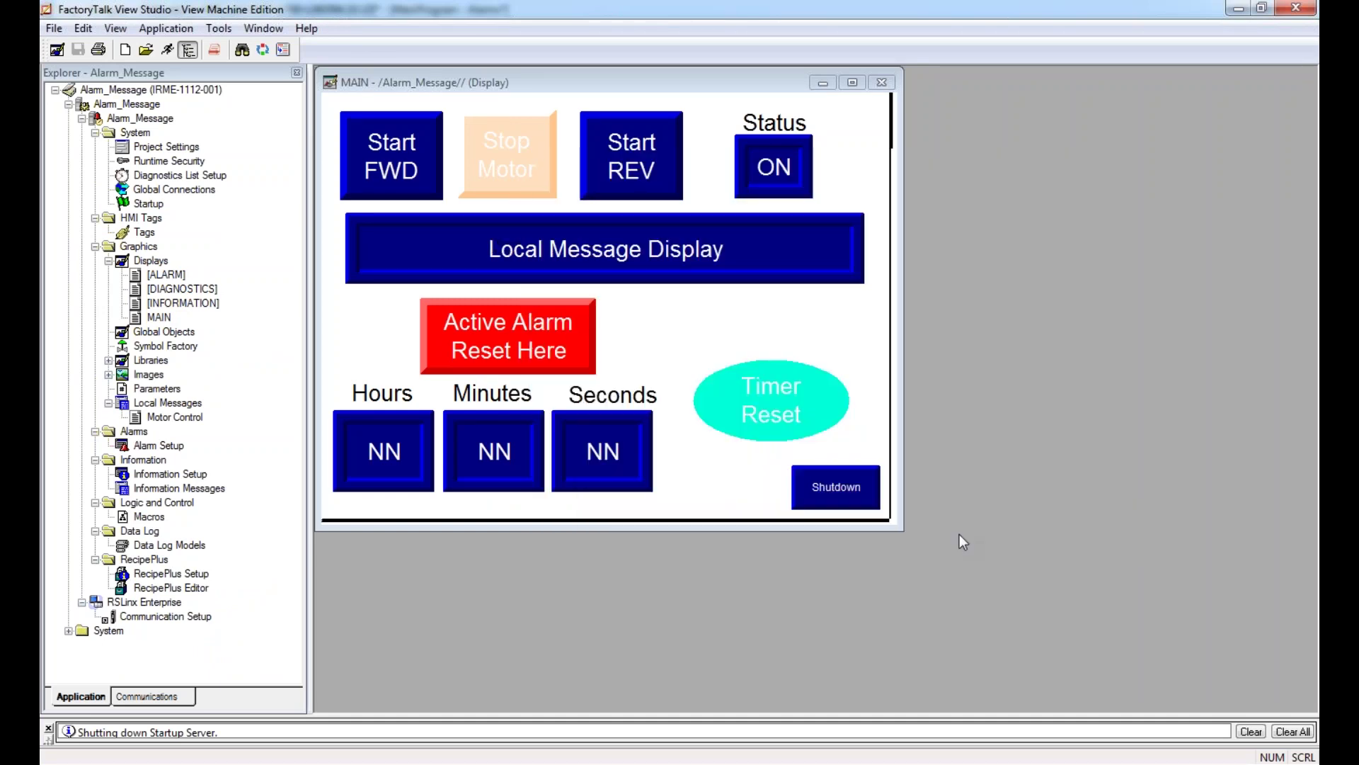
right_click(594, 314)
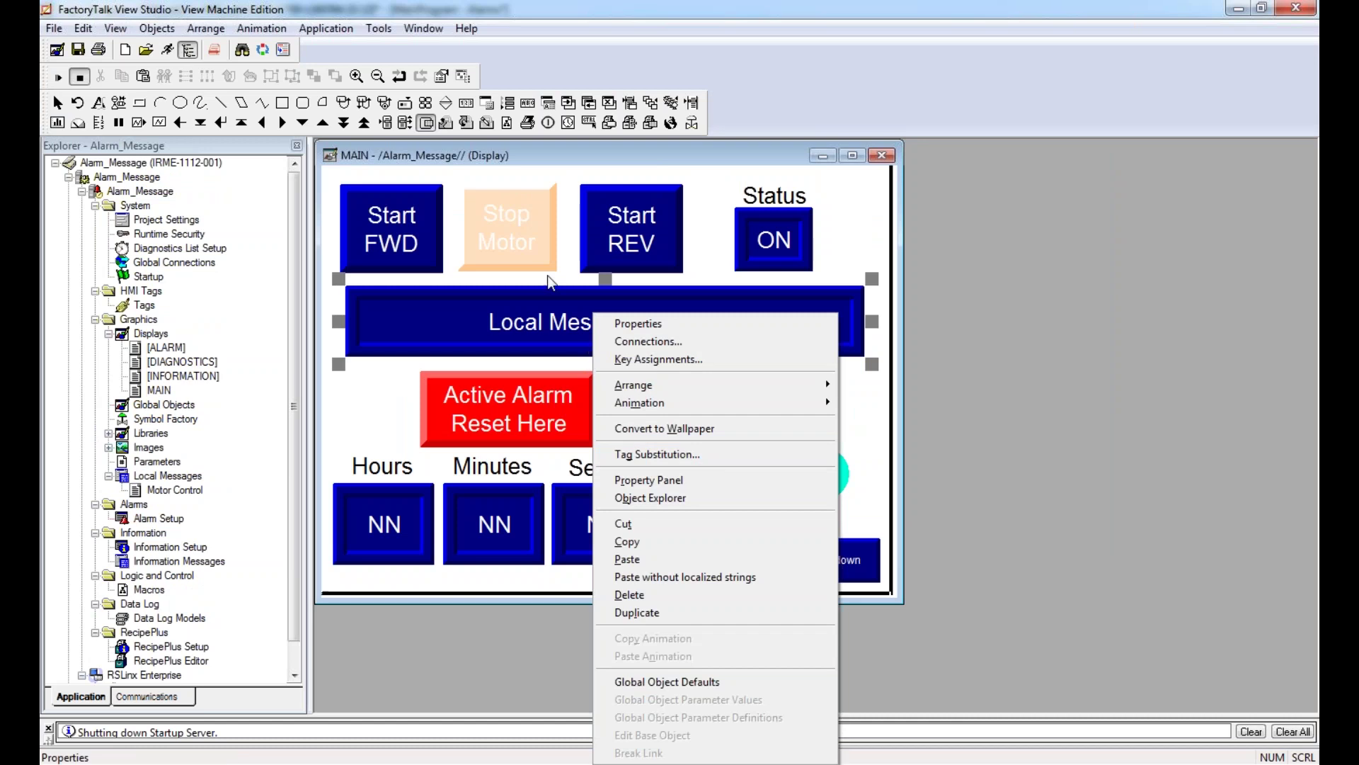
left_click(639, 323)
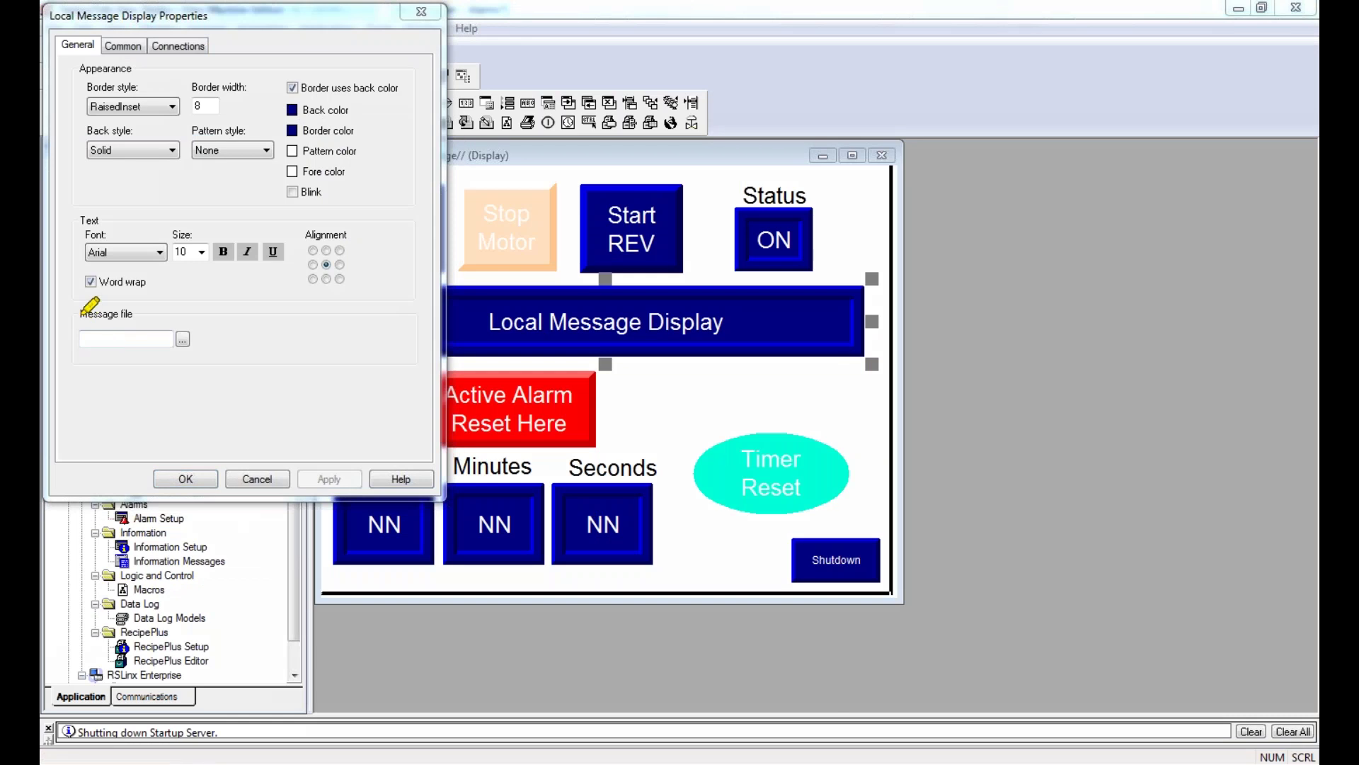
mouse_move(81, 311)
left_mouse_down()
mouse_move(241, 344)
mouse_move(44, 354)
mouse_move(78, 312)
left_mouse_up()
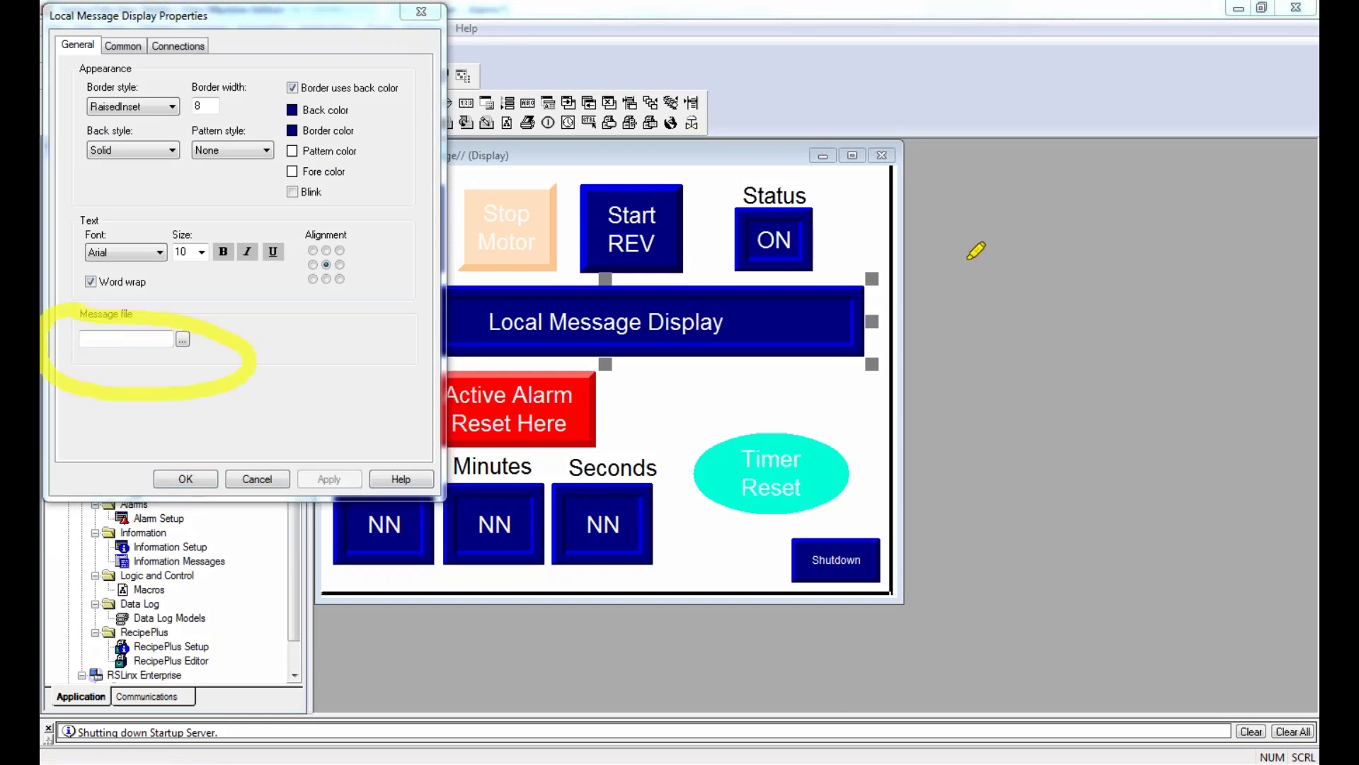
key("Escape")
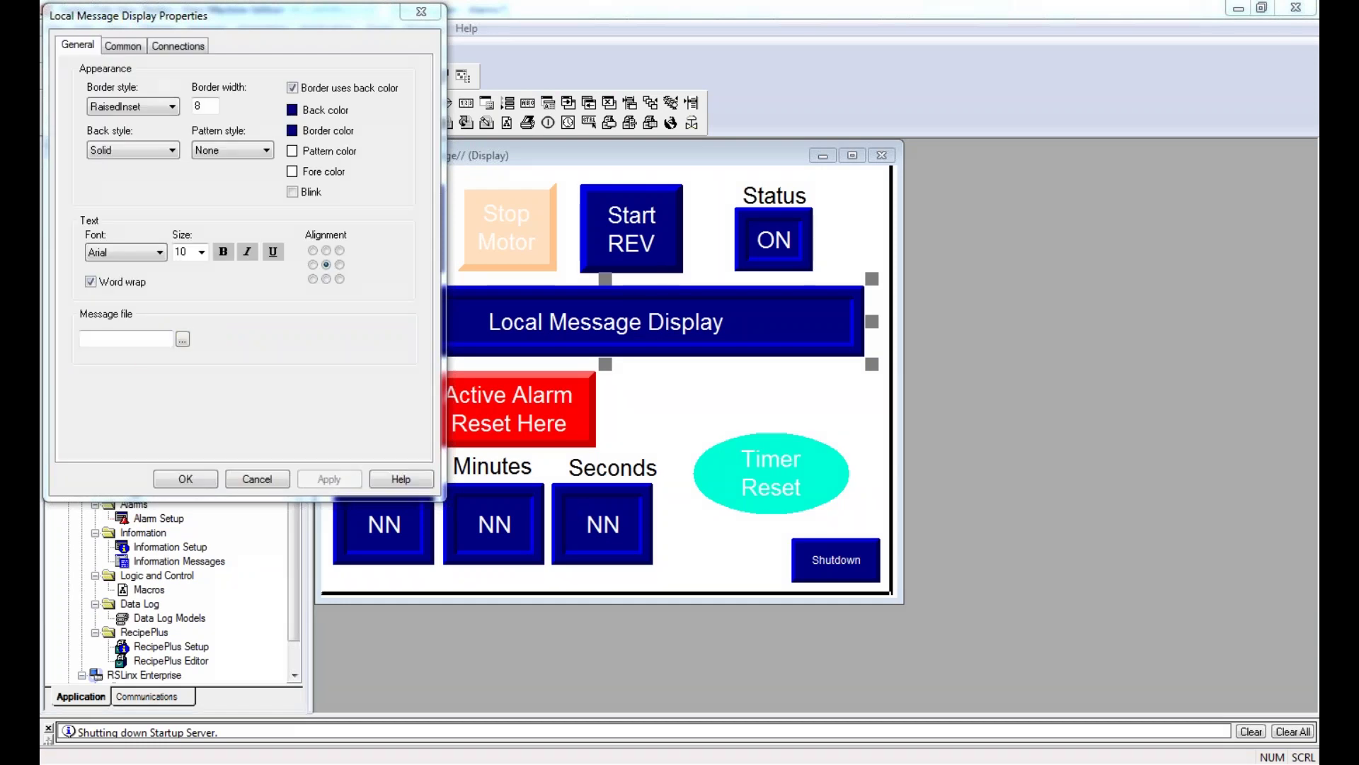
left_click(182, 339)
left_click(211, 150)
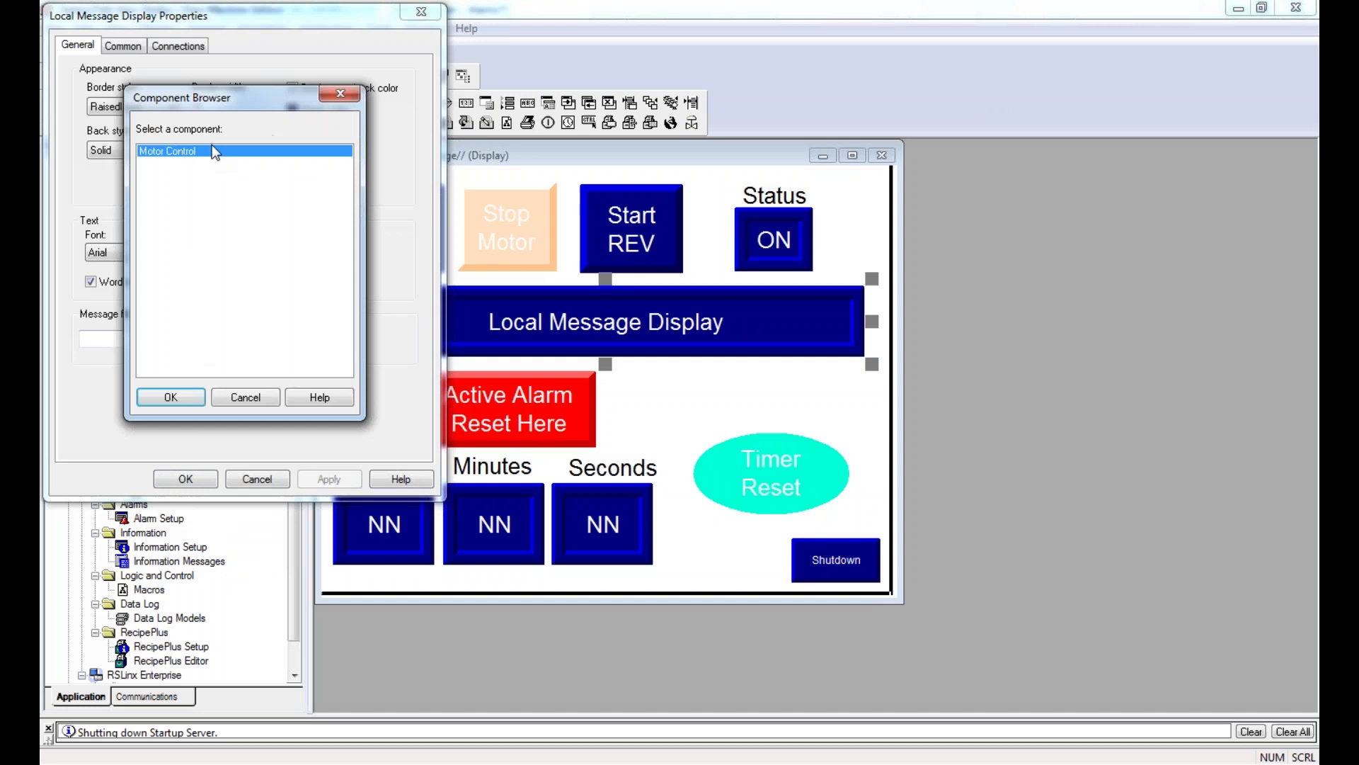
left_click(185, 395)
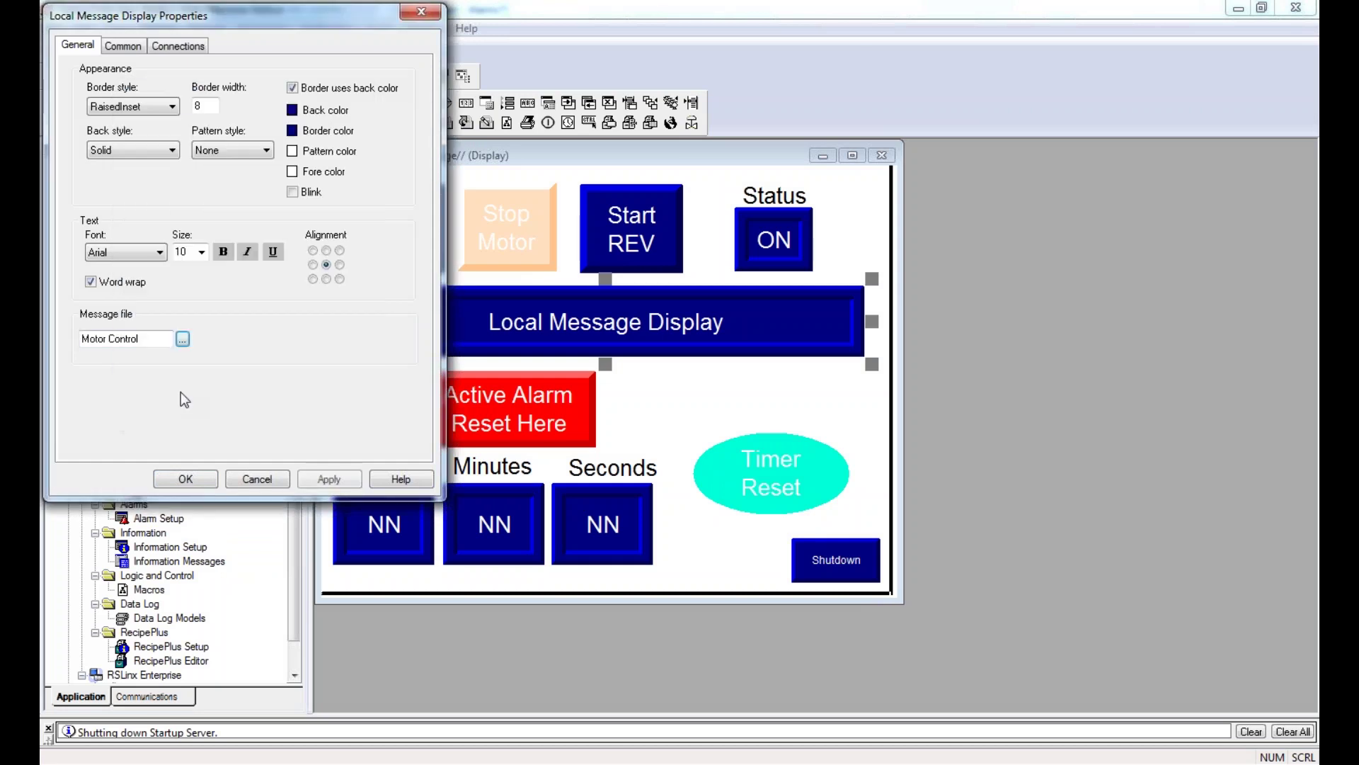
left_click(178, 46)
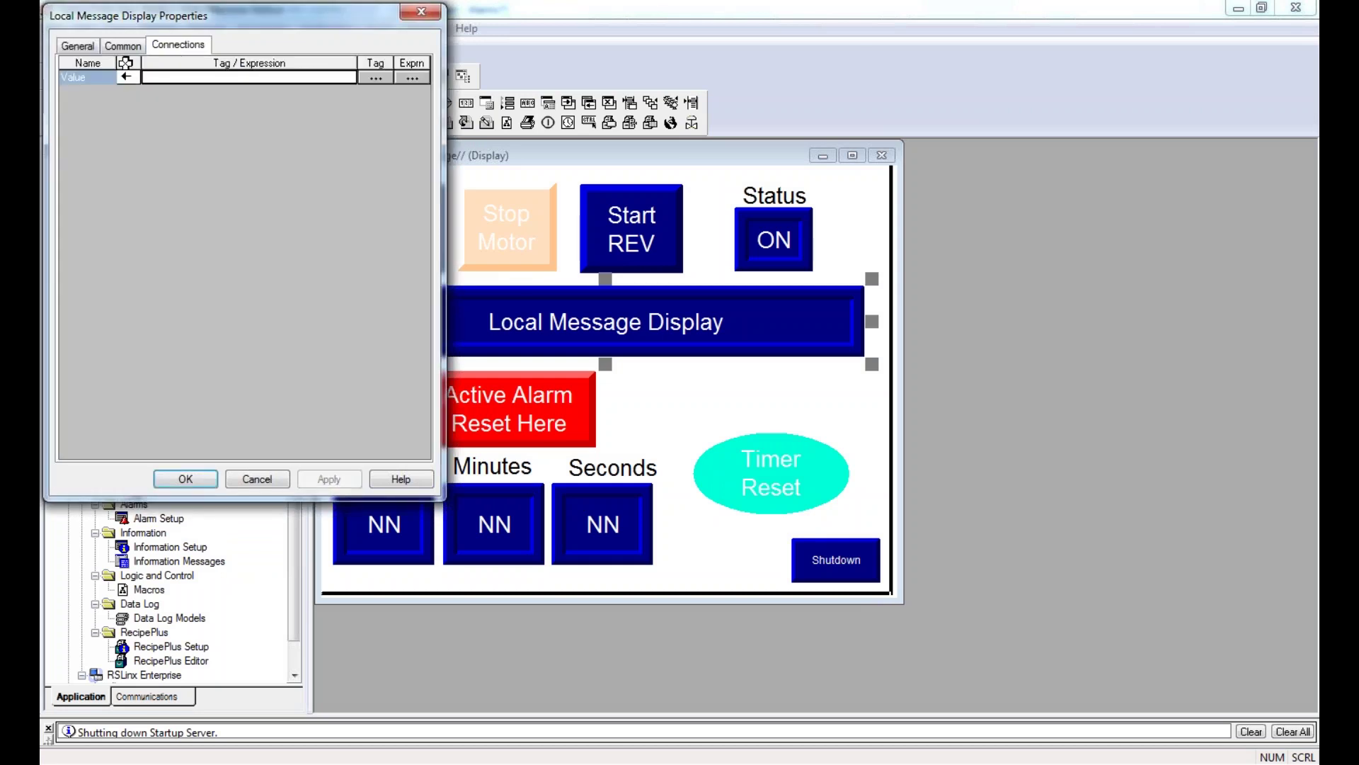
Step: Connect the Local Message Display's Value to the Program:MainProgram Message_Sint tag, apply and close
left_click(373, 79)
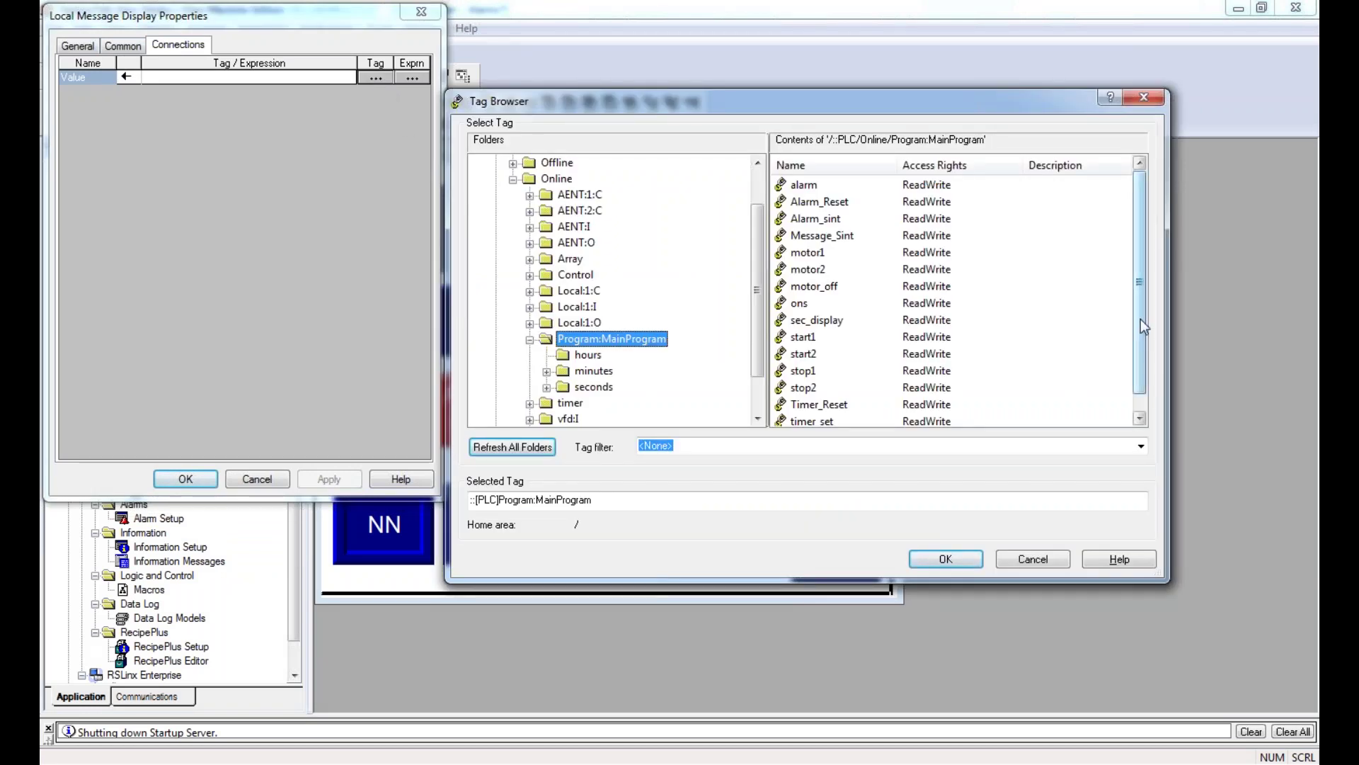
left_click(825, 235)
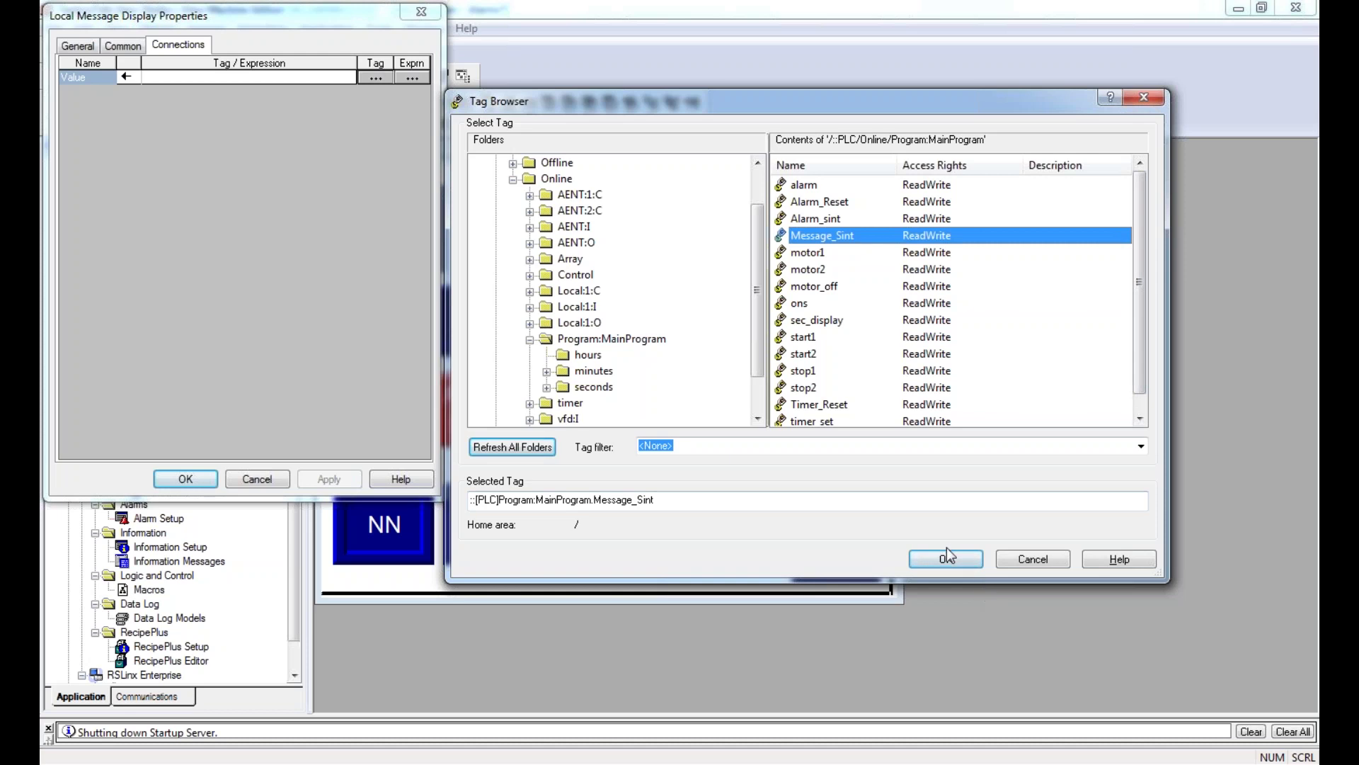
left_click(946, 560)
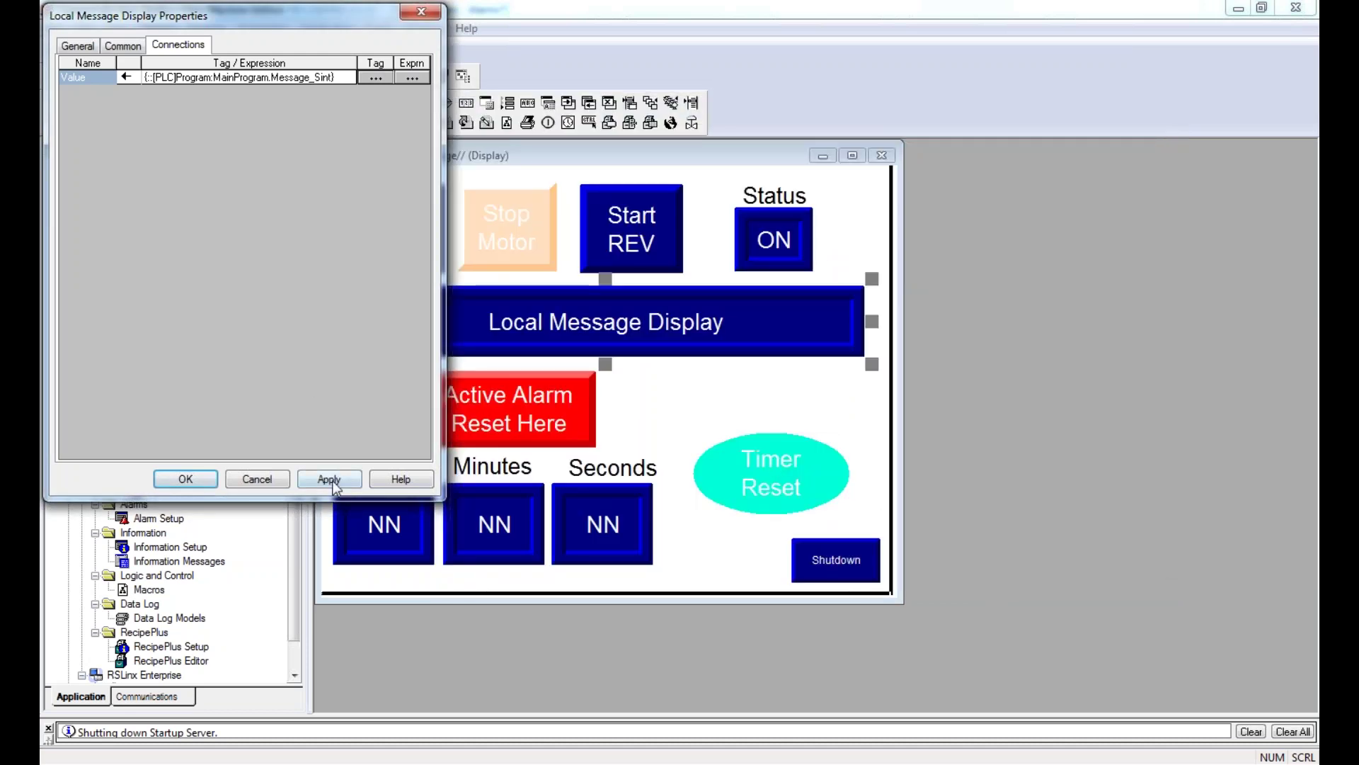
left_click(327, 479)
left_click(187, 478)
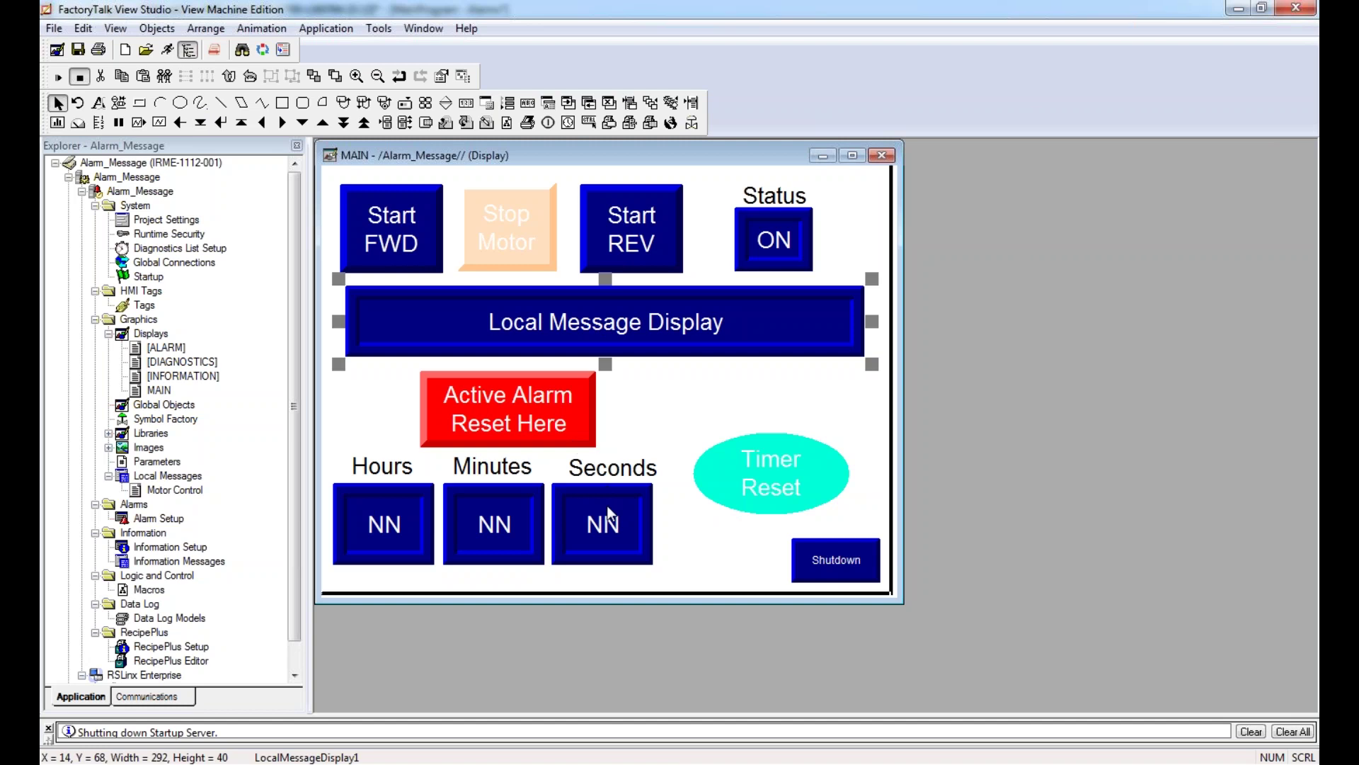
Step: Shift Active Alarm Reset left and draw a numeric display beside it
left_click_drag(533, 407, 456, 399)
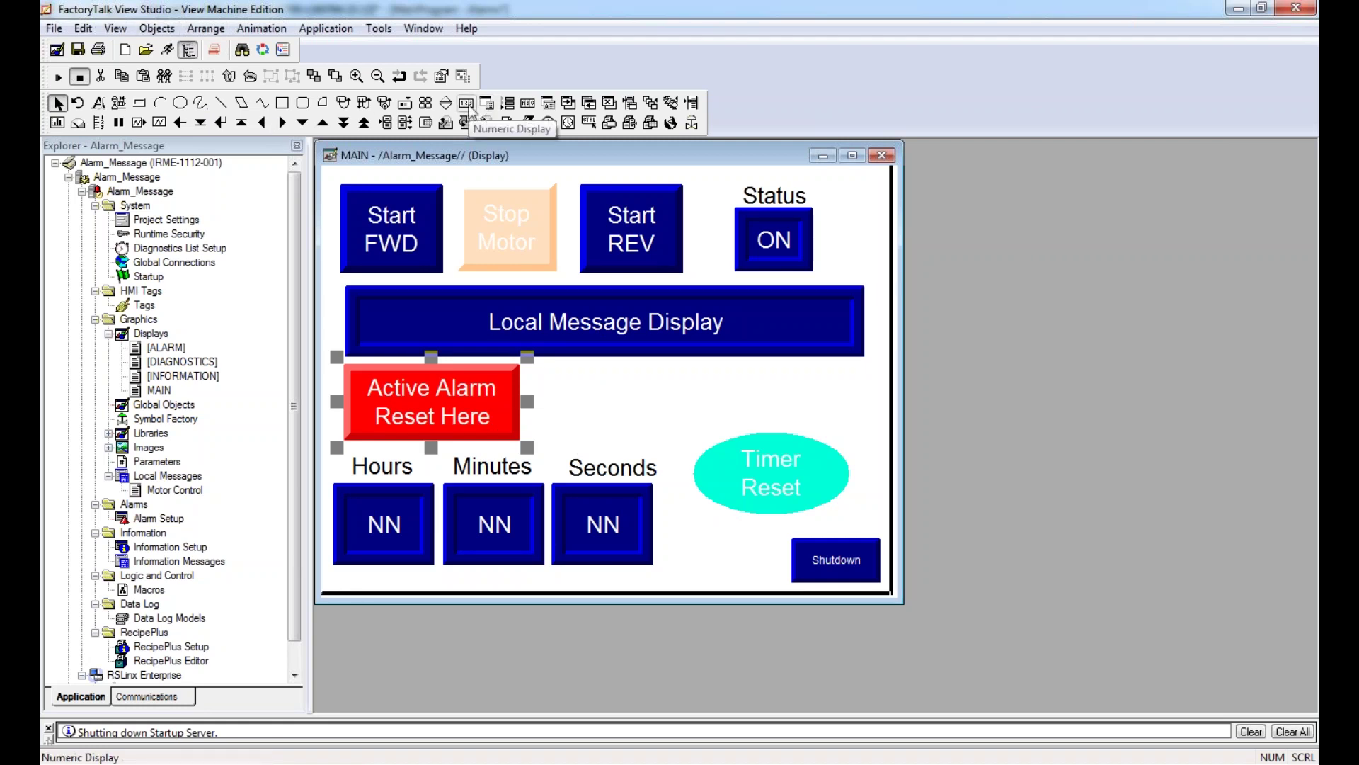
left_click(467, 104)
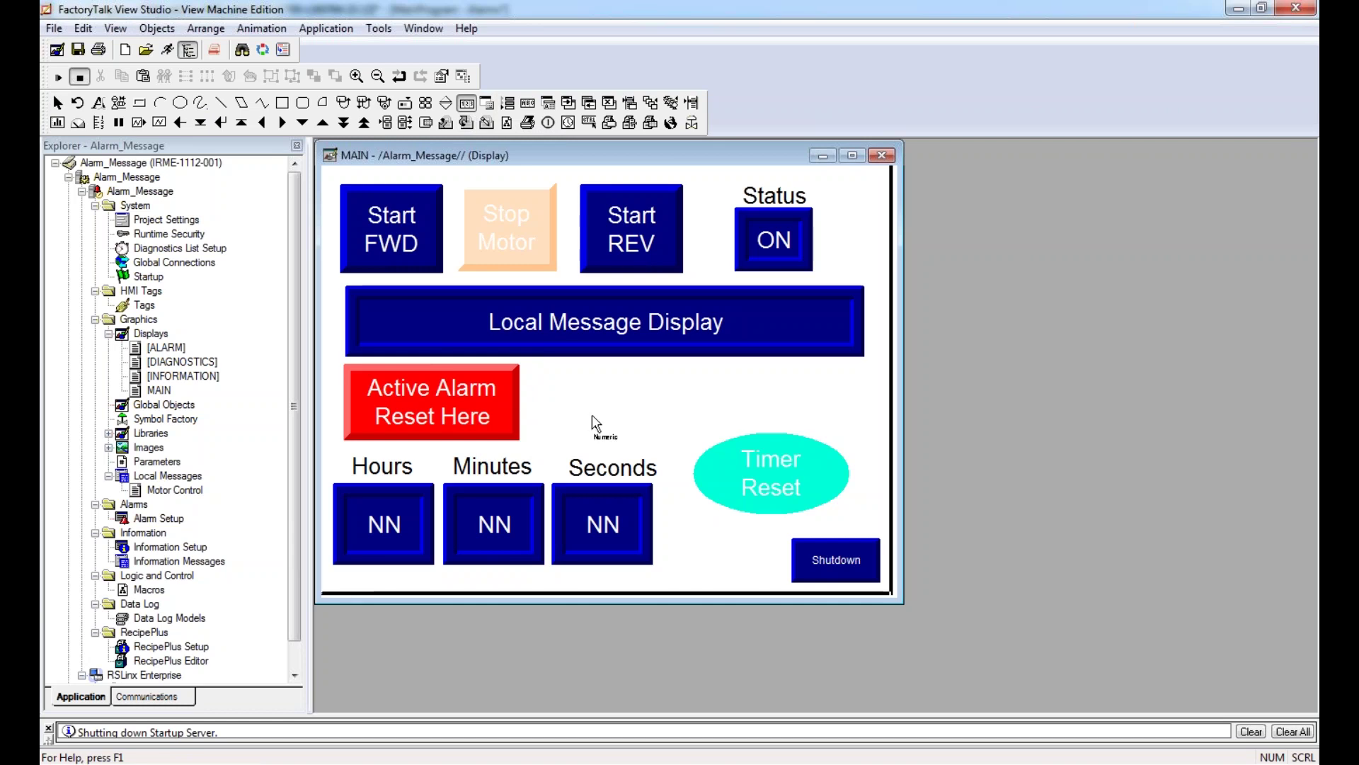
left_click_drag(580, 387, 692, 432)
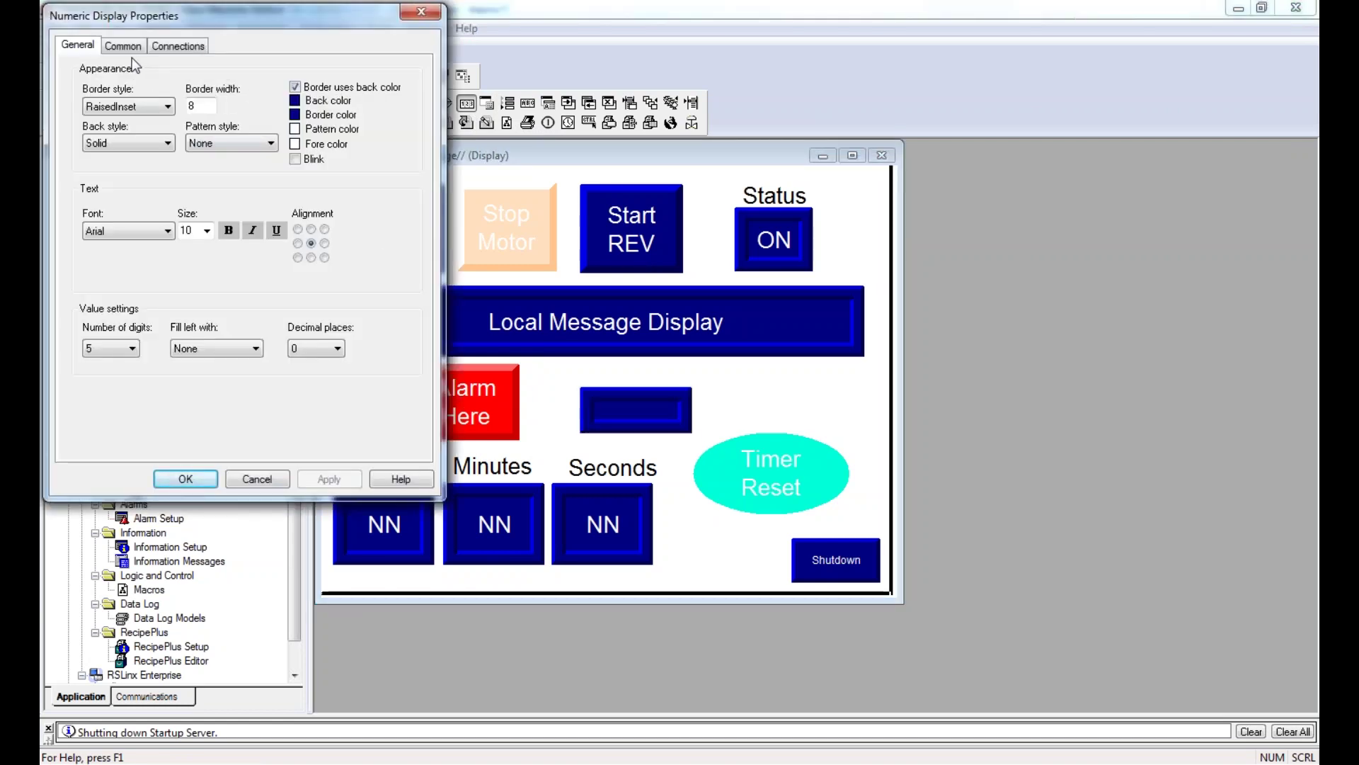
Step: Set the numeric display to 7 digits, with Fill left None and 0 decimal places
left_click(128, 349)
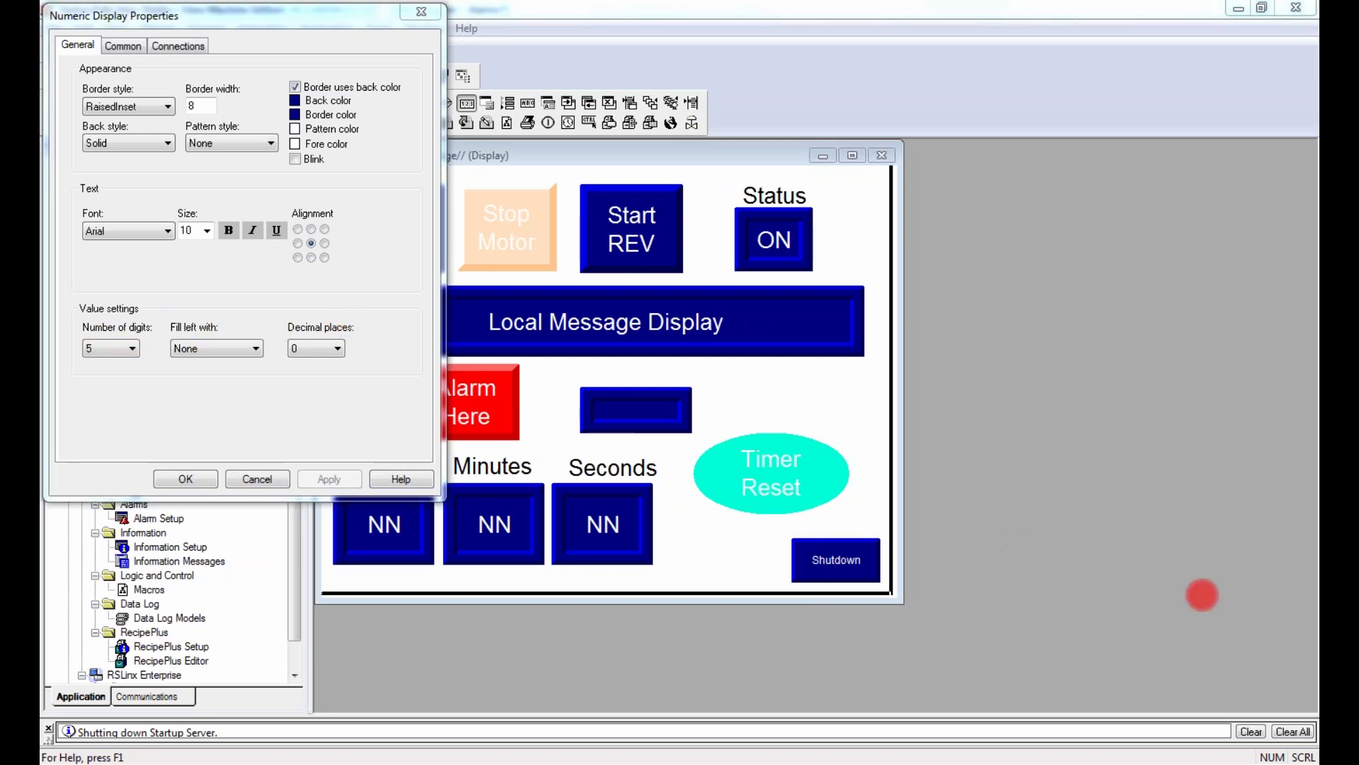
left_click(248, 349)
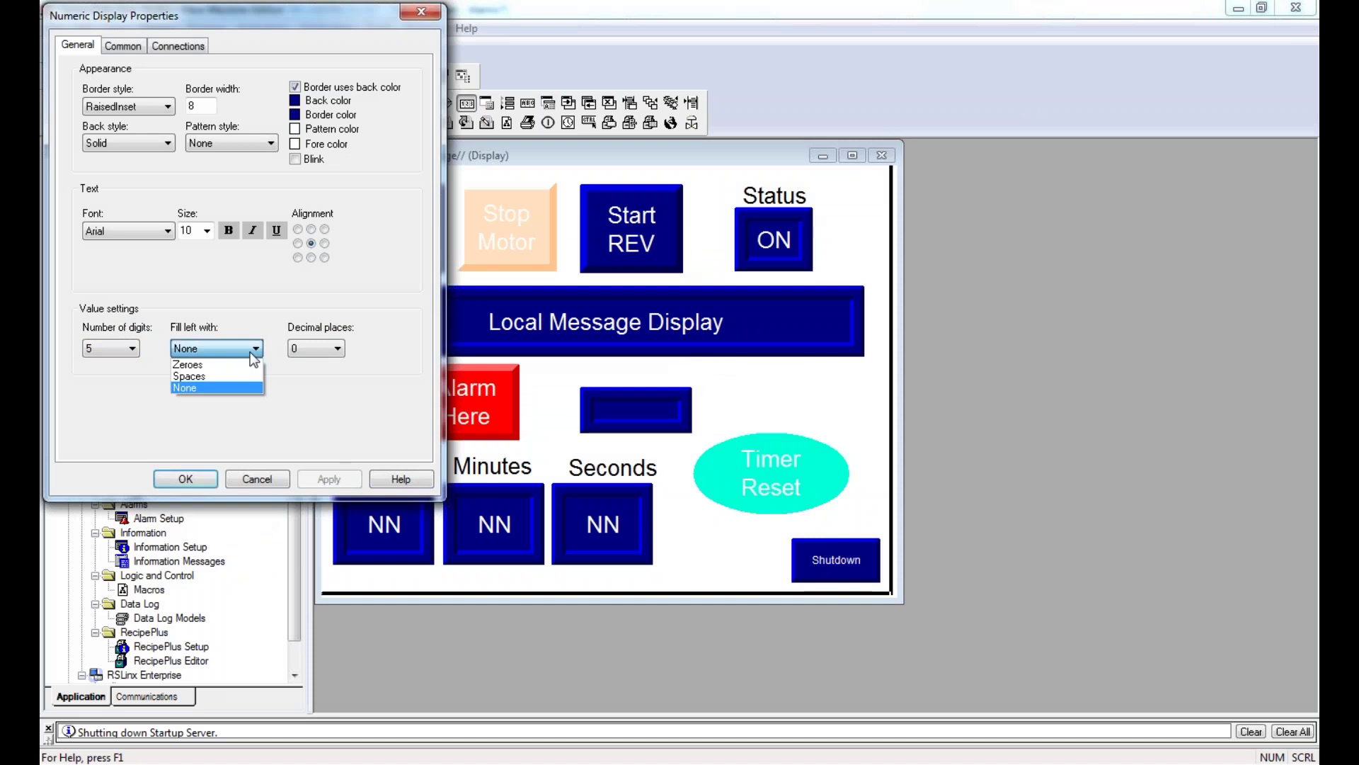
left_click(329, 348)
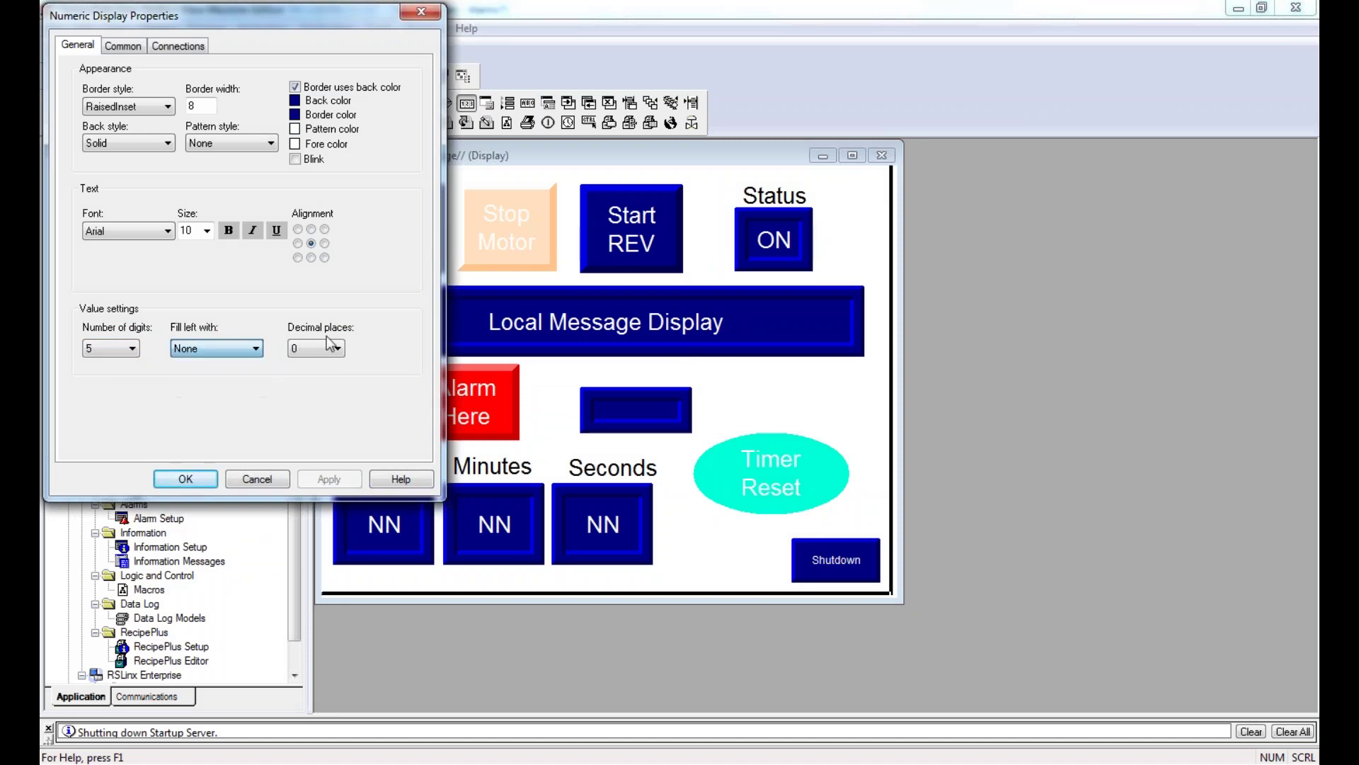
left_click(330, 350)
left_click(330, 350)
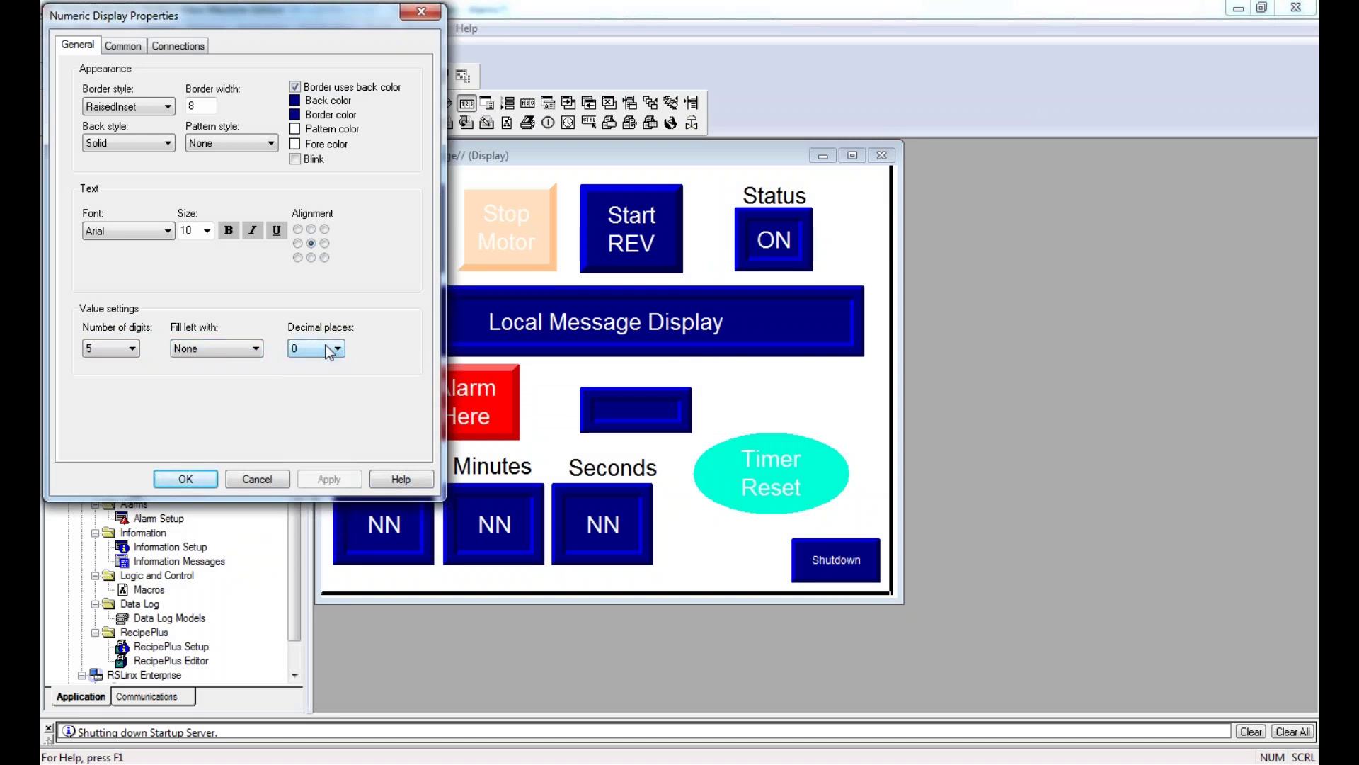
left_click(132, 349)
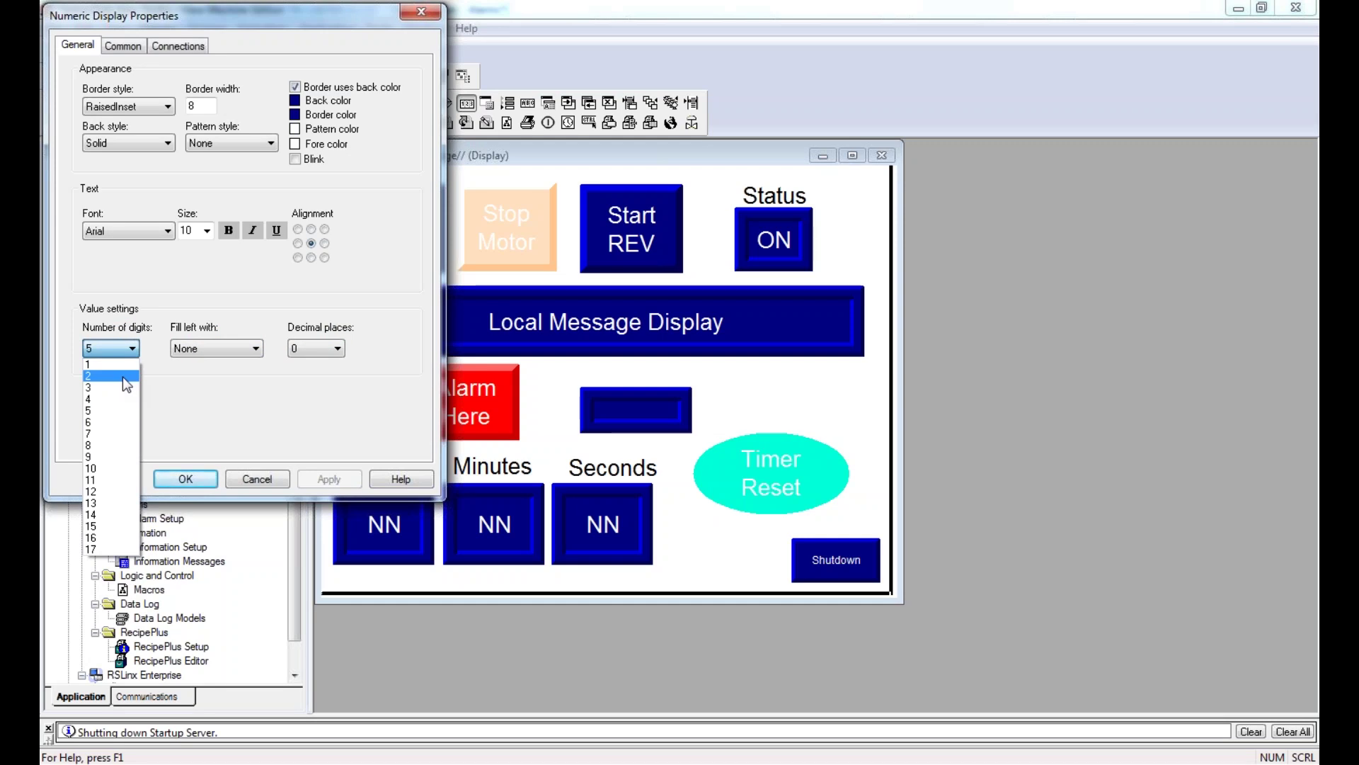
left_click(112, 434)
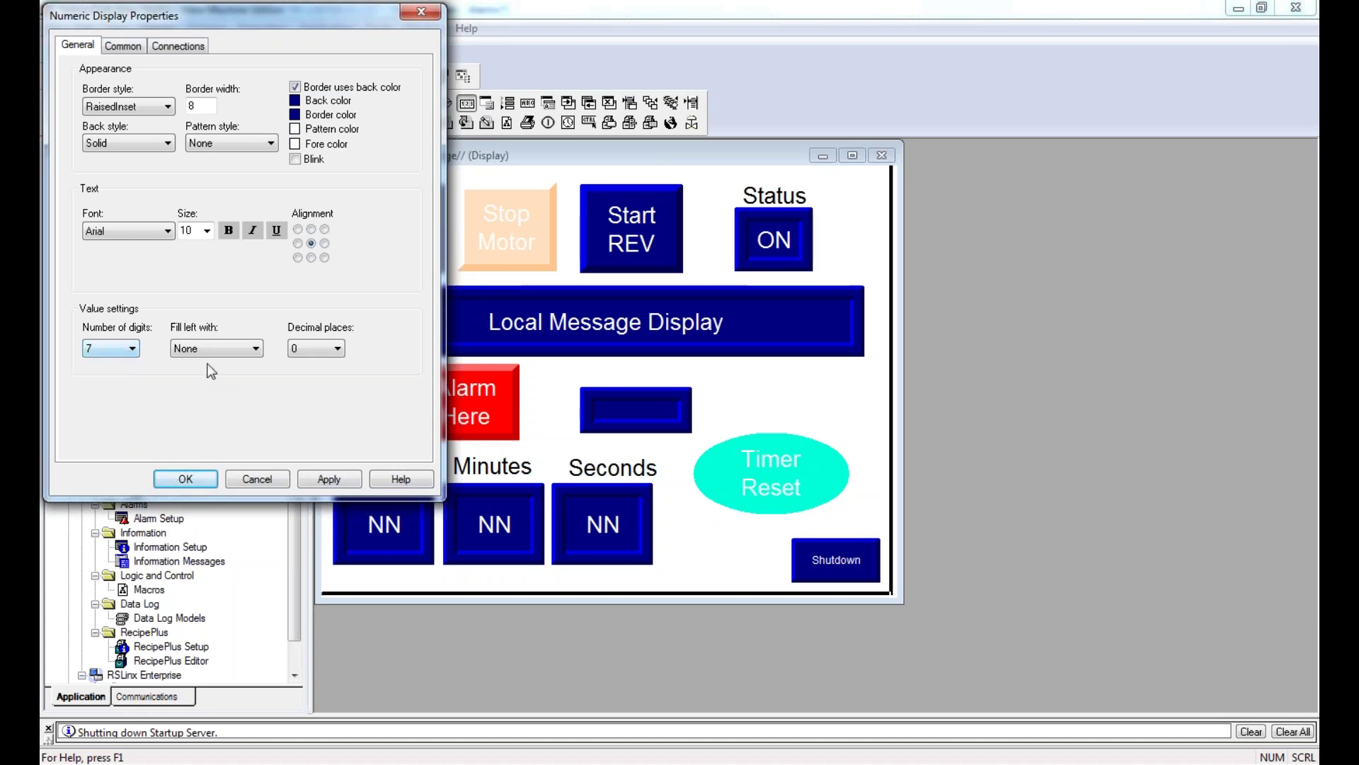
left_click(122, 45)
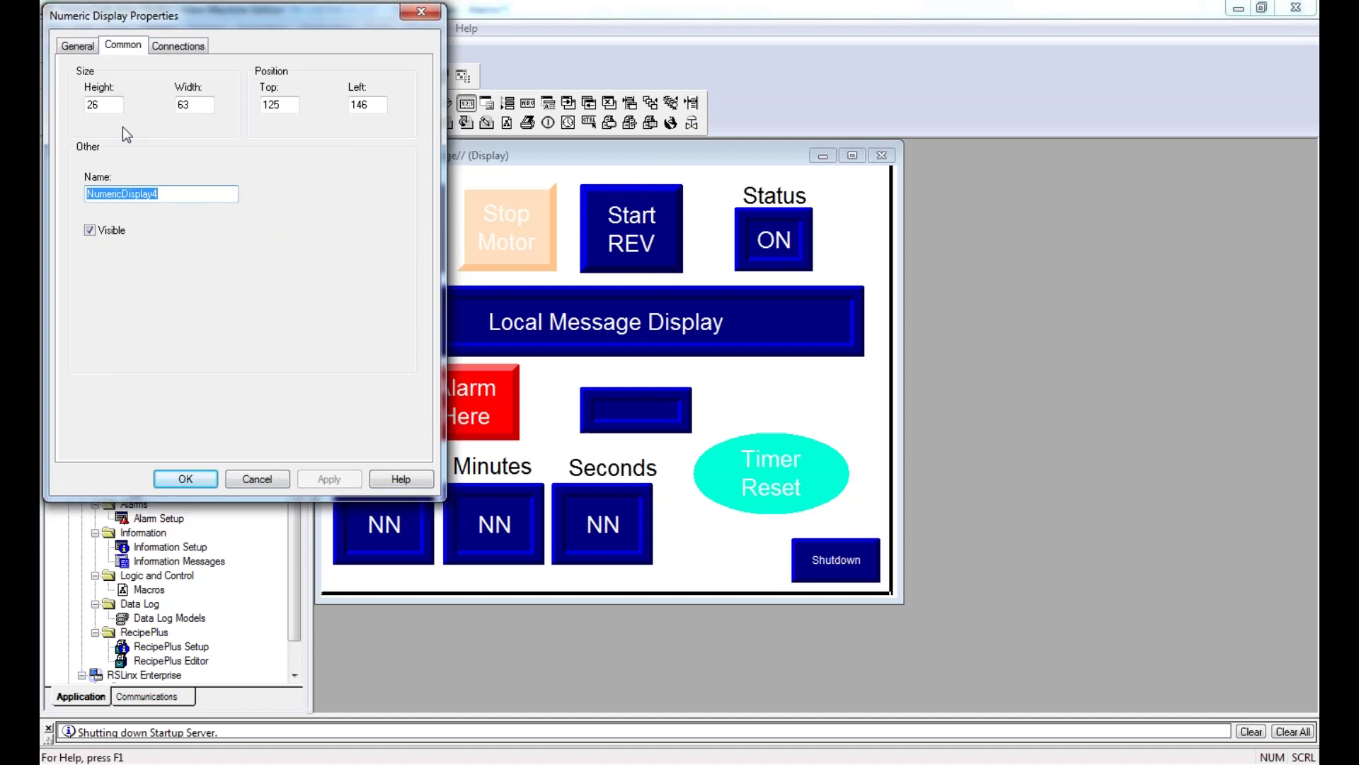
Step: Link the numeric display's Value to MainProgram seconds.ACC, then resize it to fit seven digits
left_click(177, 45)
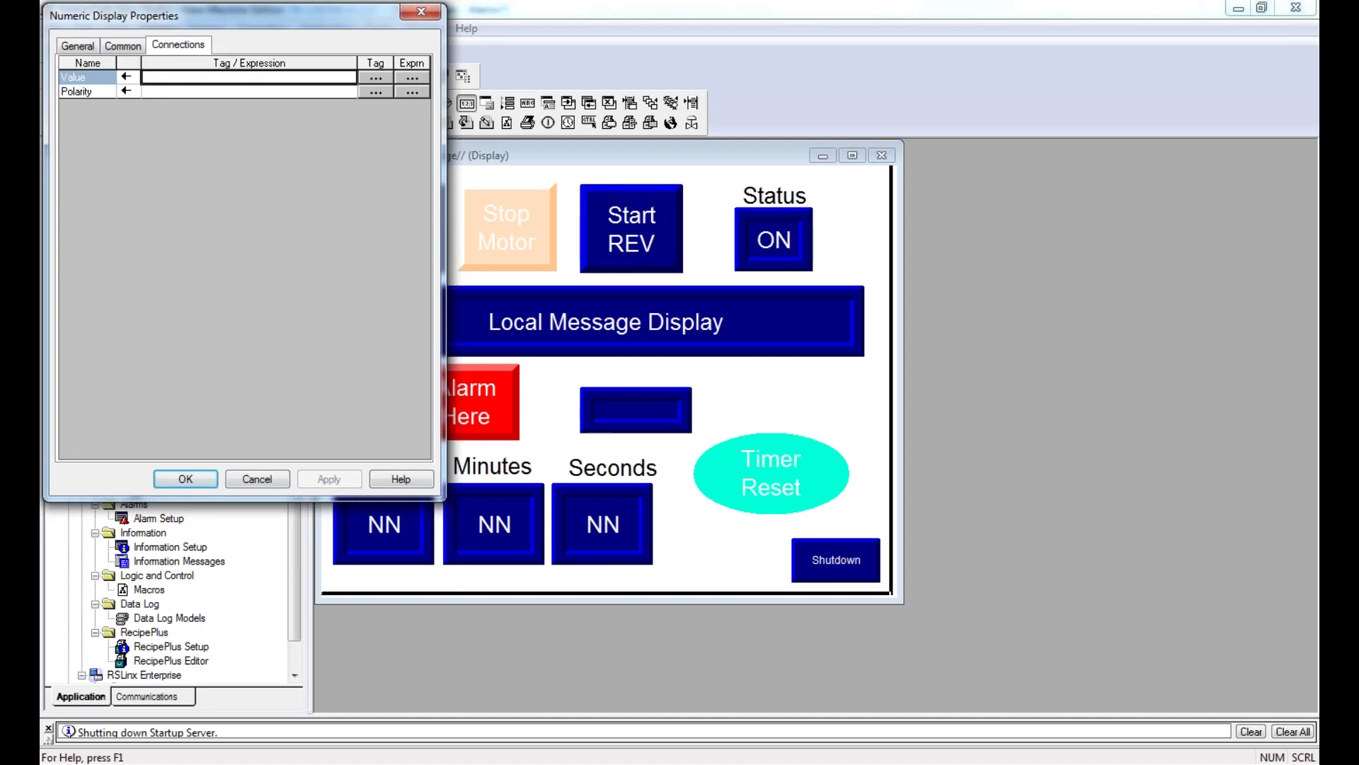
left_click(371, 78)
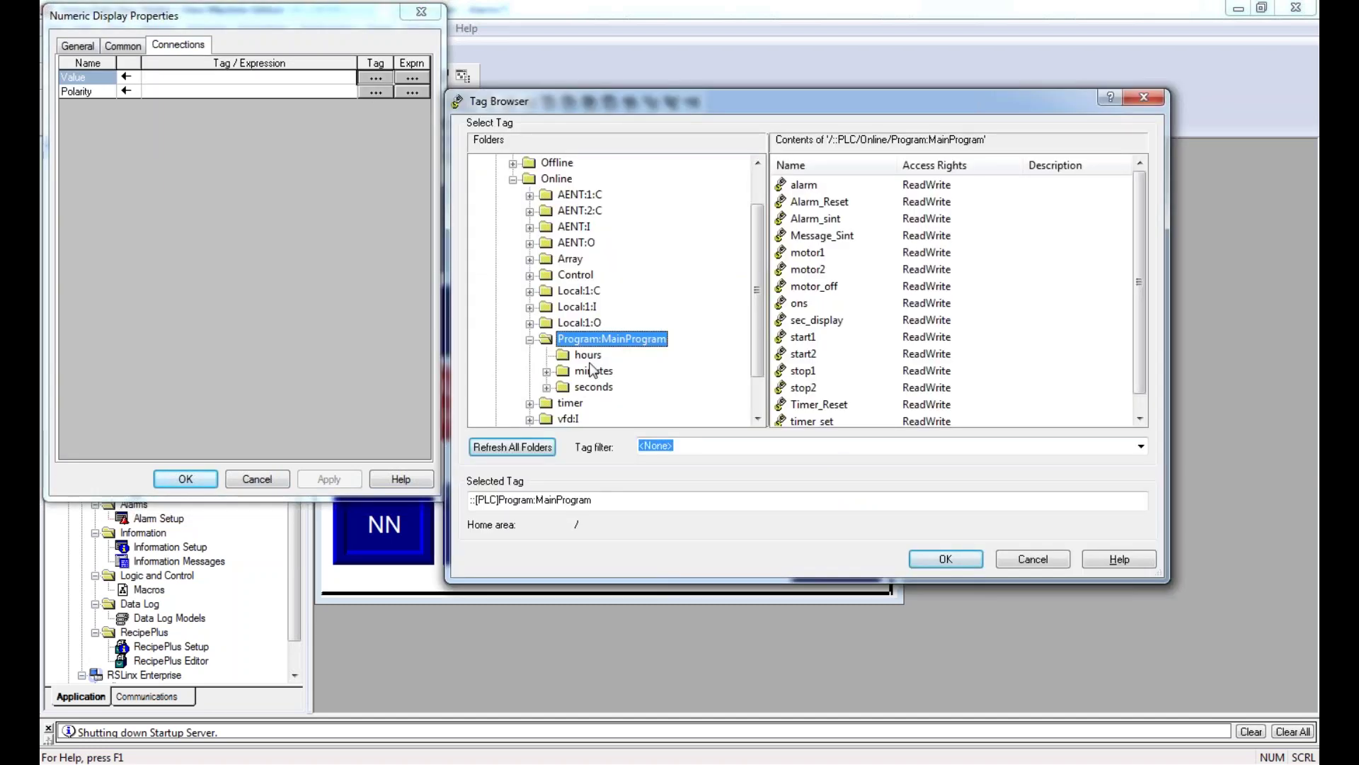
left_click(588, 387)
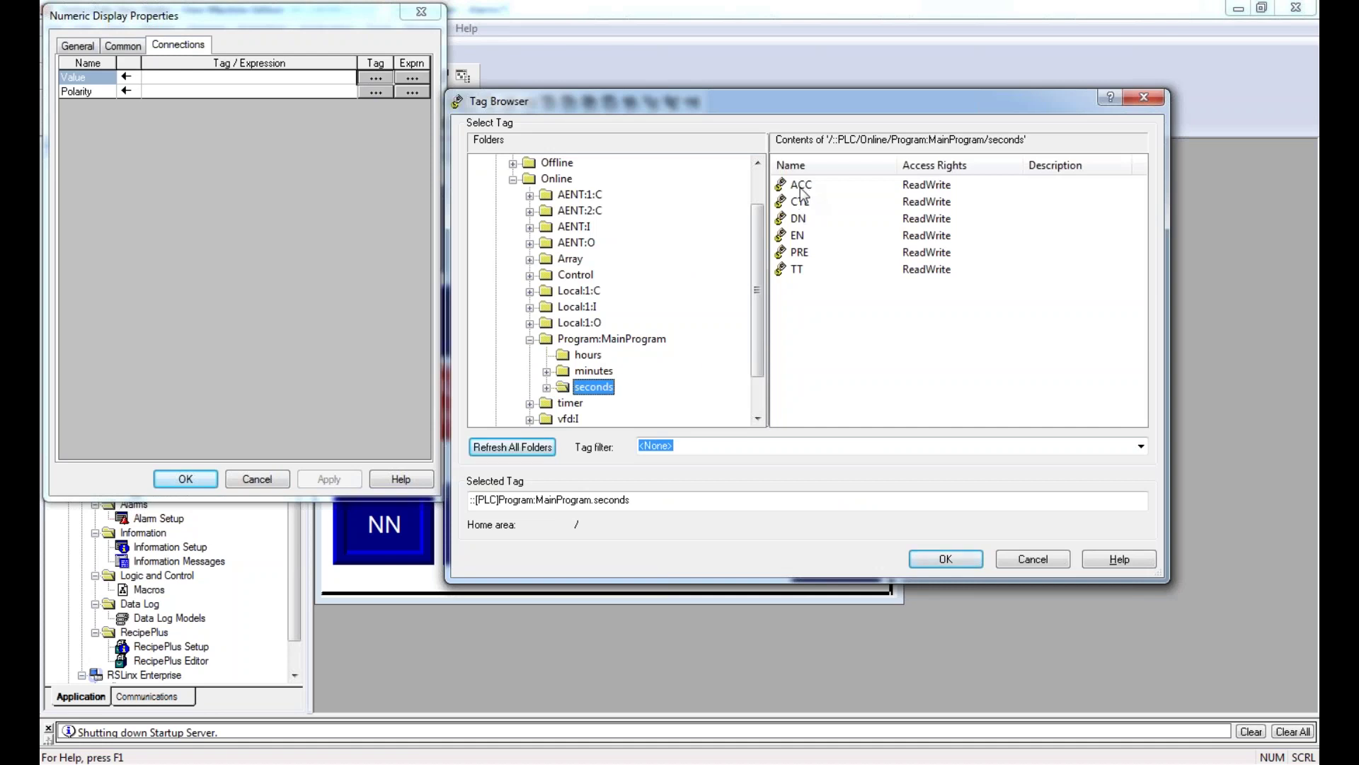
left_click(800, 186)
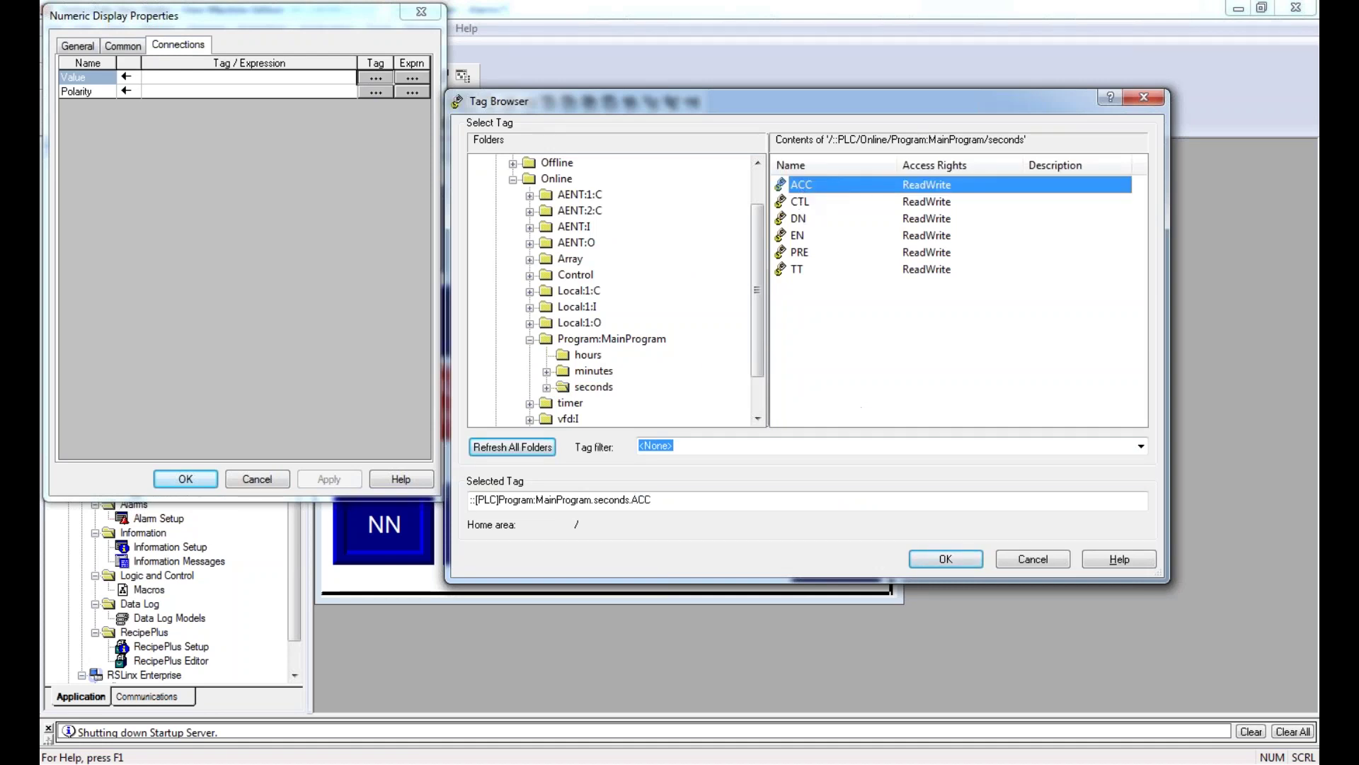
left_click(946, 559)
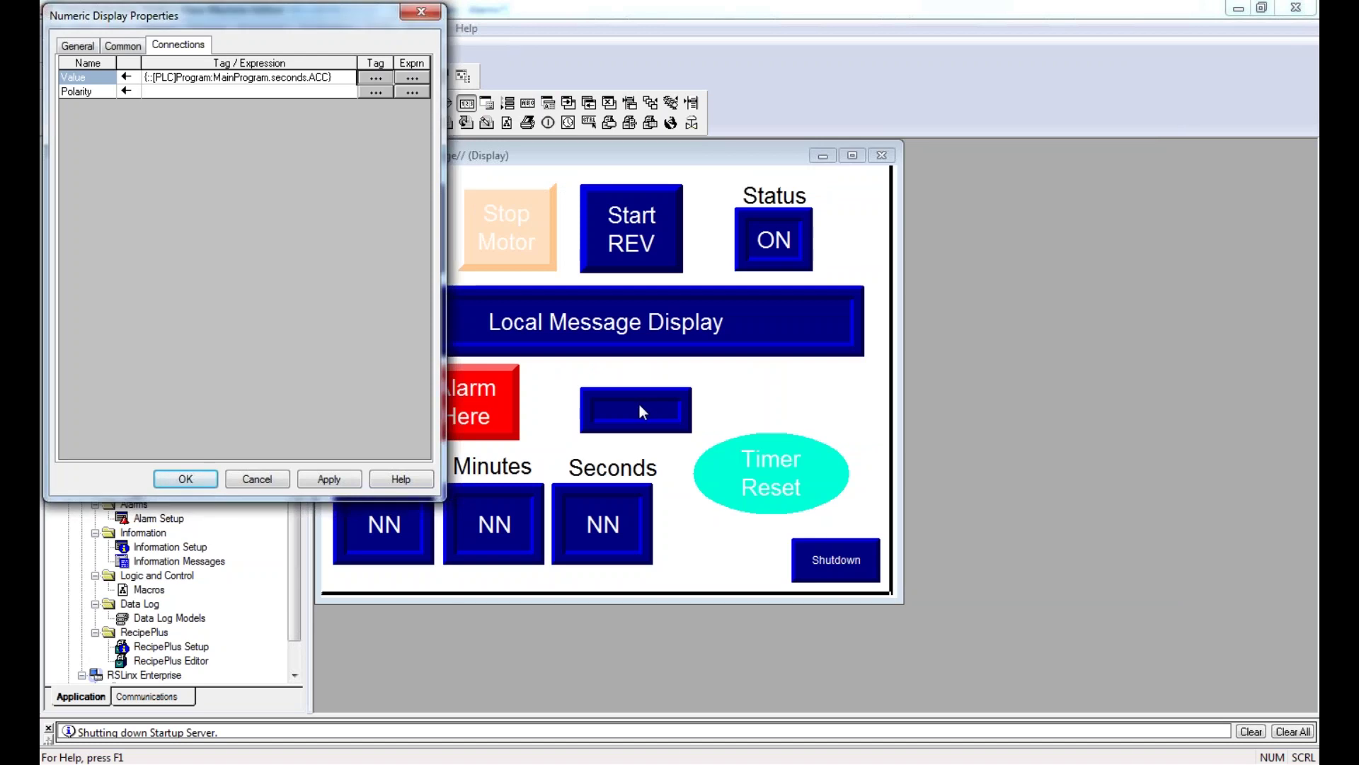
left_click(325, 482)
left_click(206, 480)
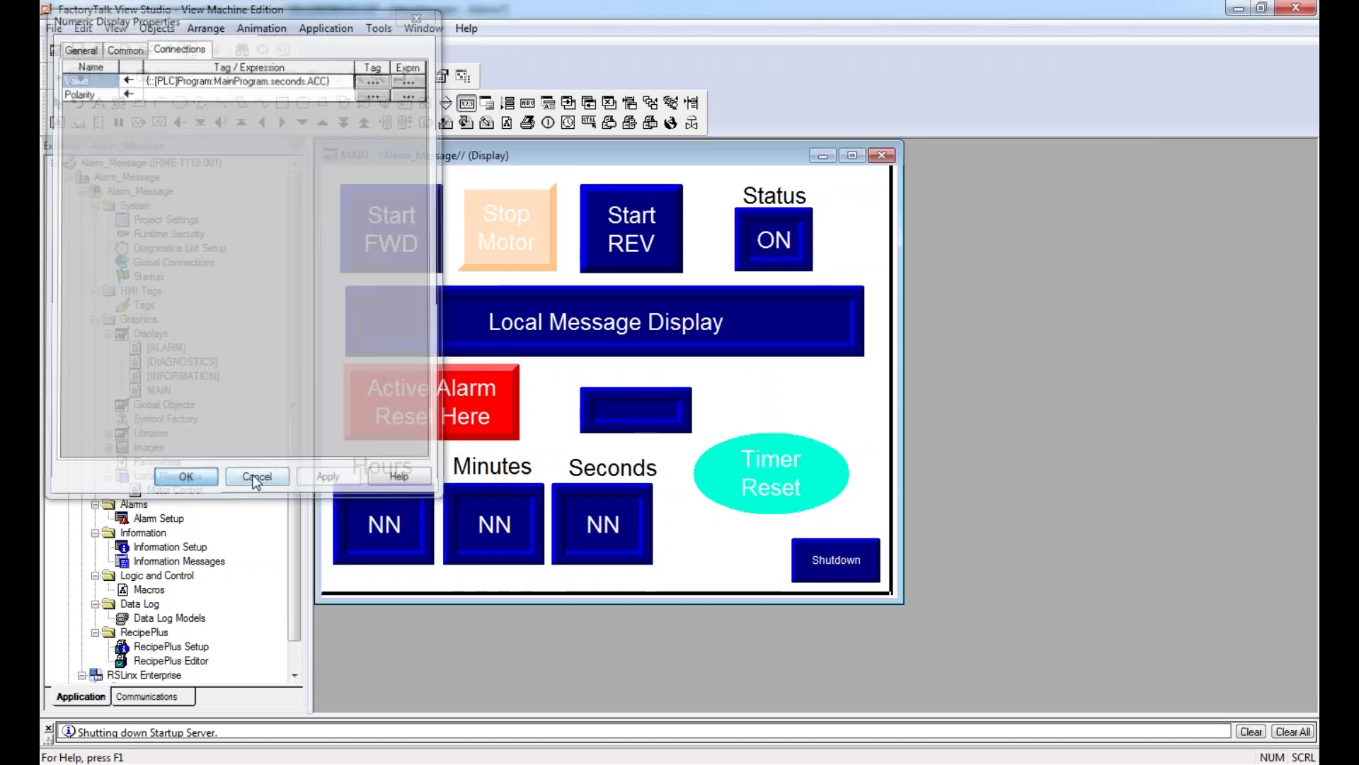
left_click_drag(700, 380, 659, 363)
left_click(678, 372)
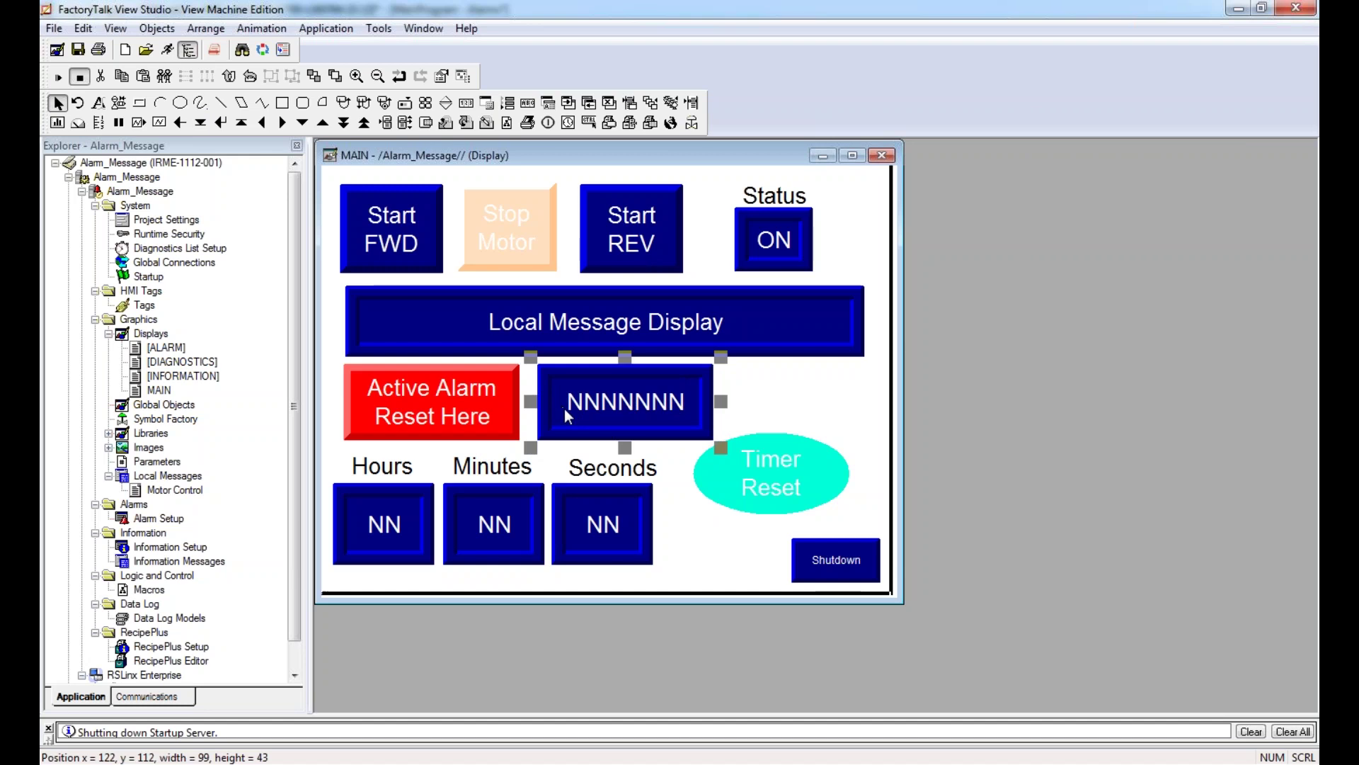
left_click(765, 398)
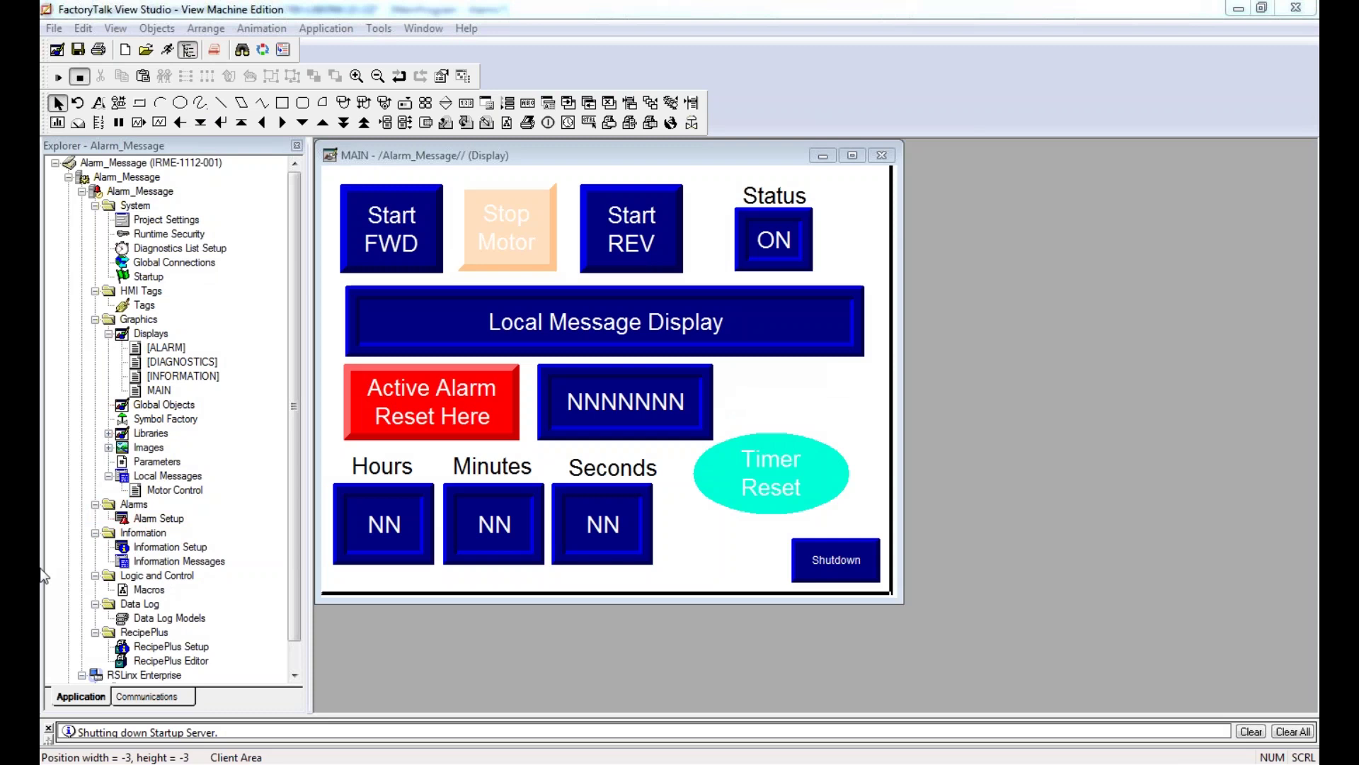
Step: Open Alarm Setup with the Value trigger type kept, and list the Alarm_sint overload and runtime-exceeded messages
left_click(153, 517)
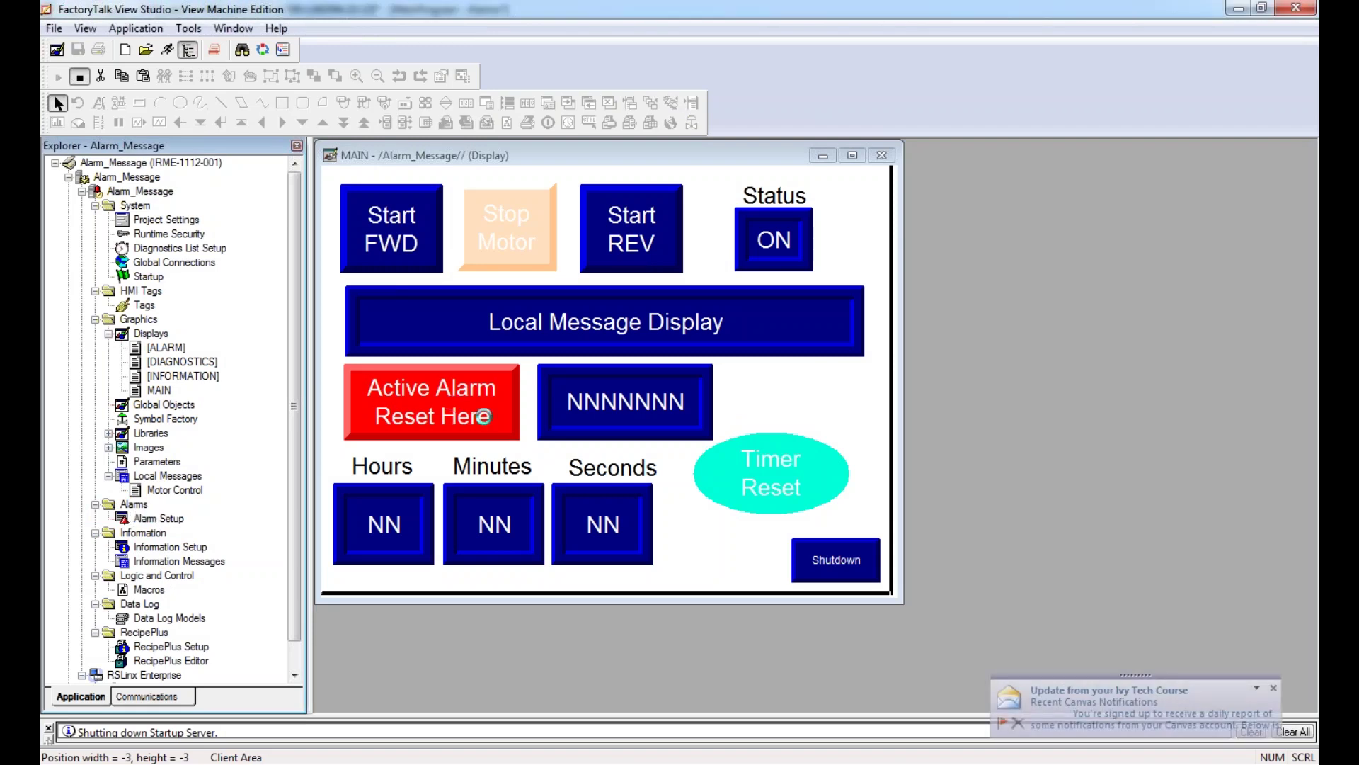
left_click(1274, 688)
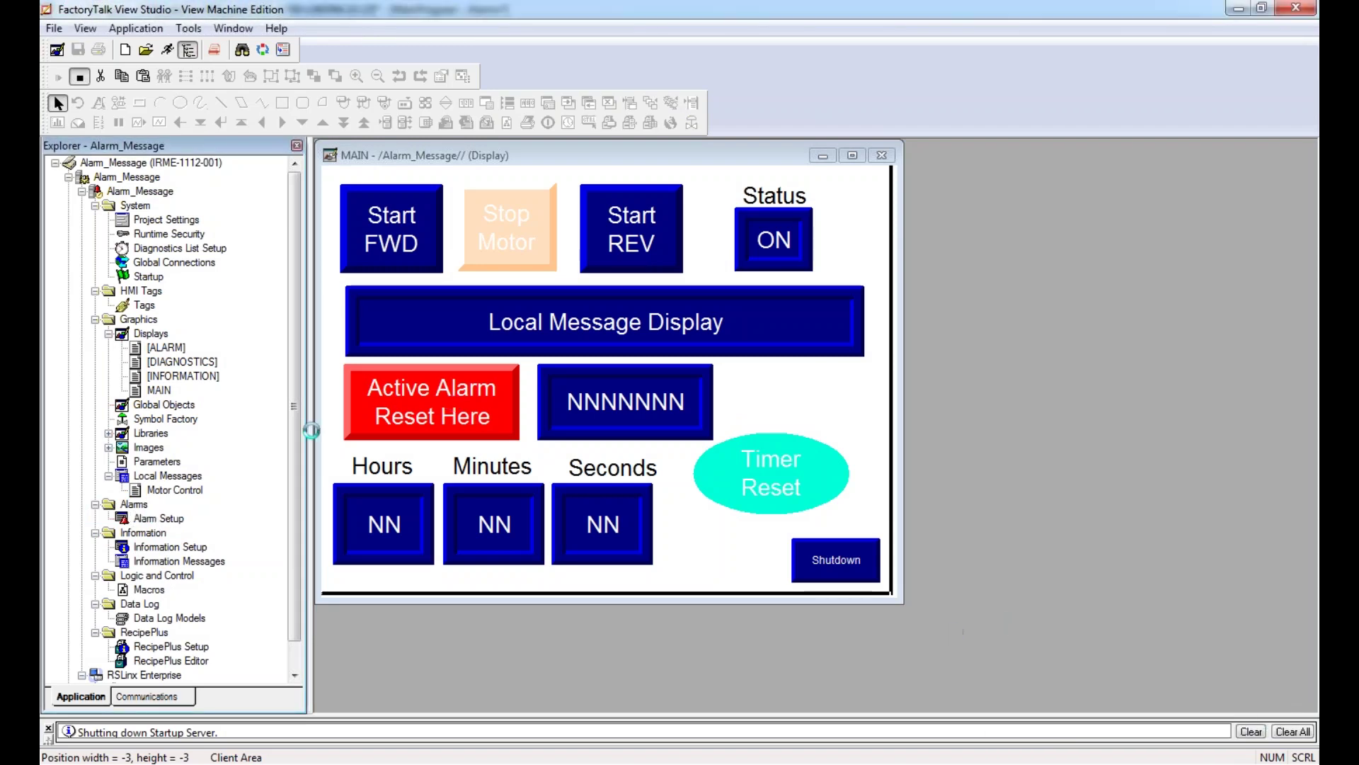
double_click(159, 518)
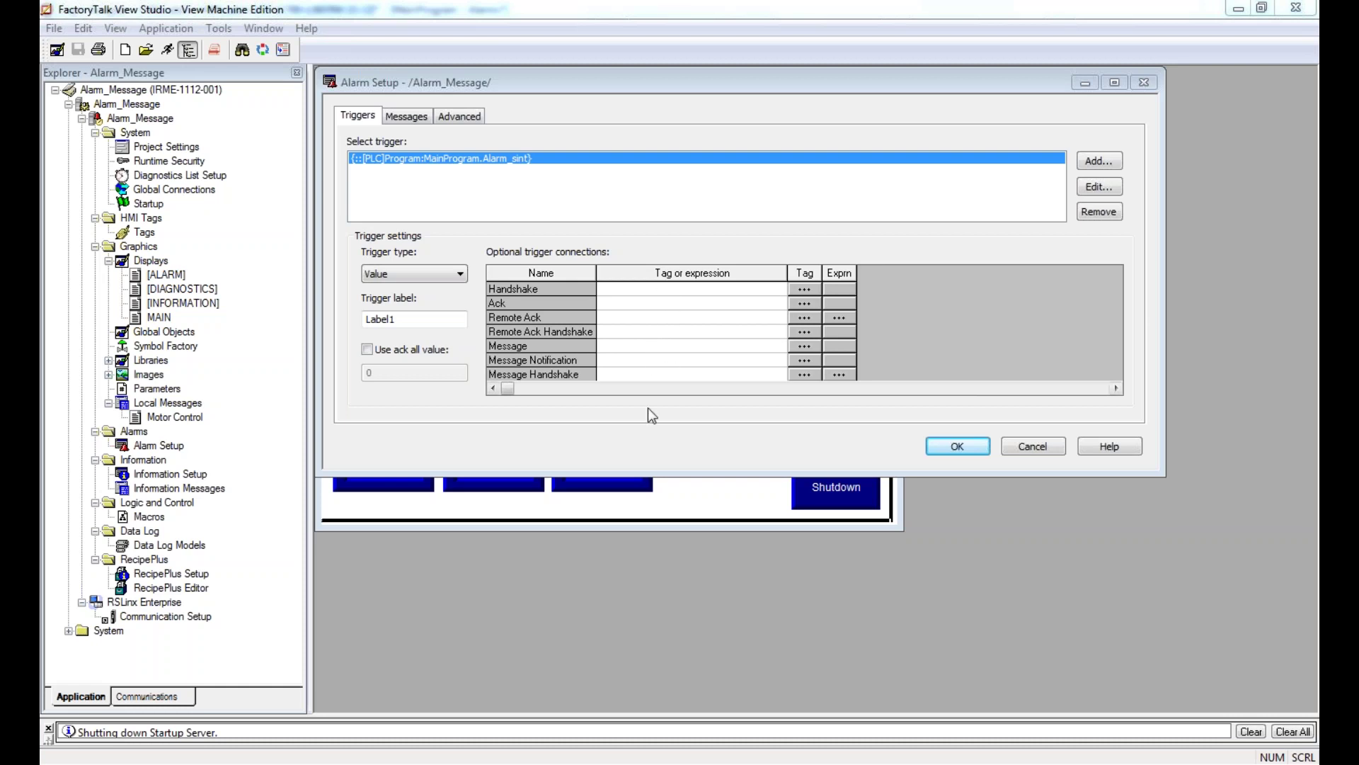
left_click(415, 274)
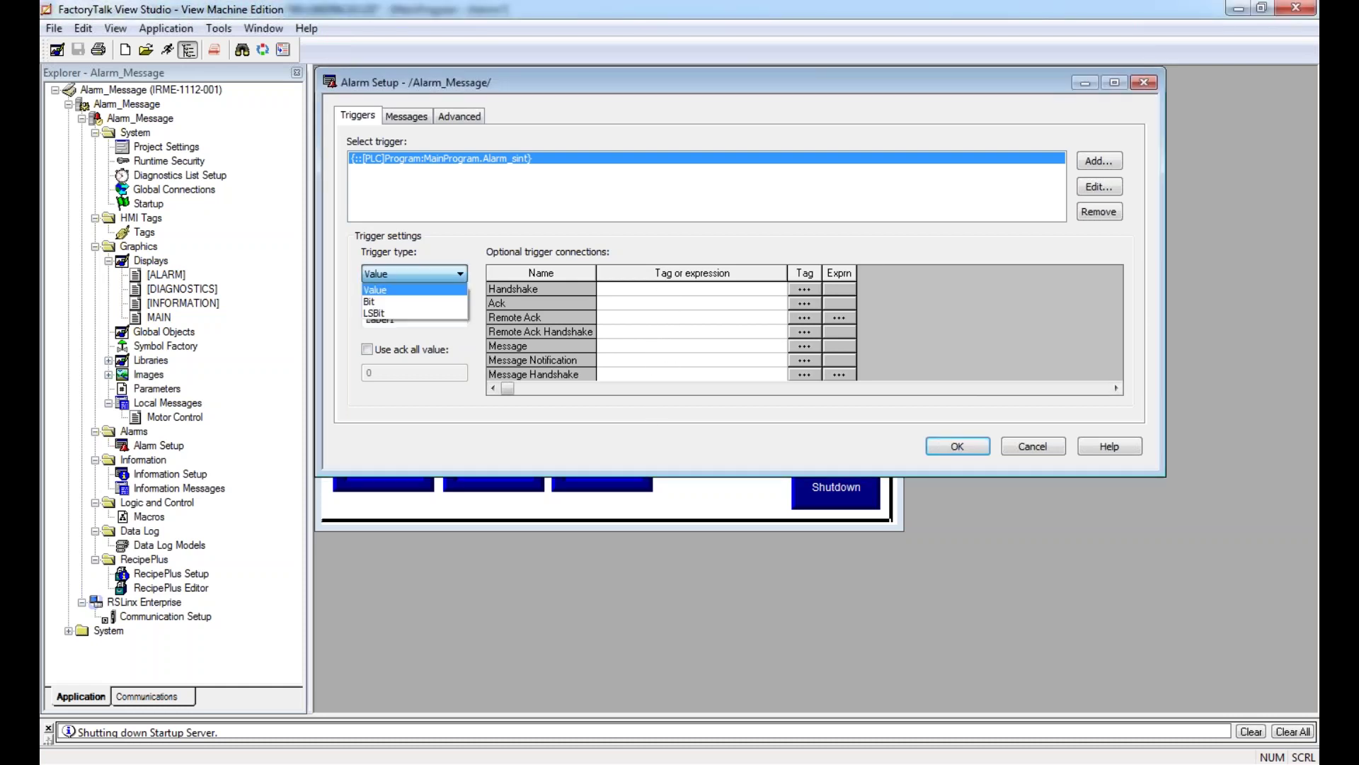
left_click(390, 293)
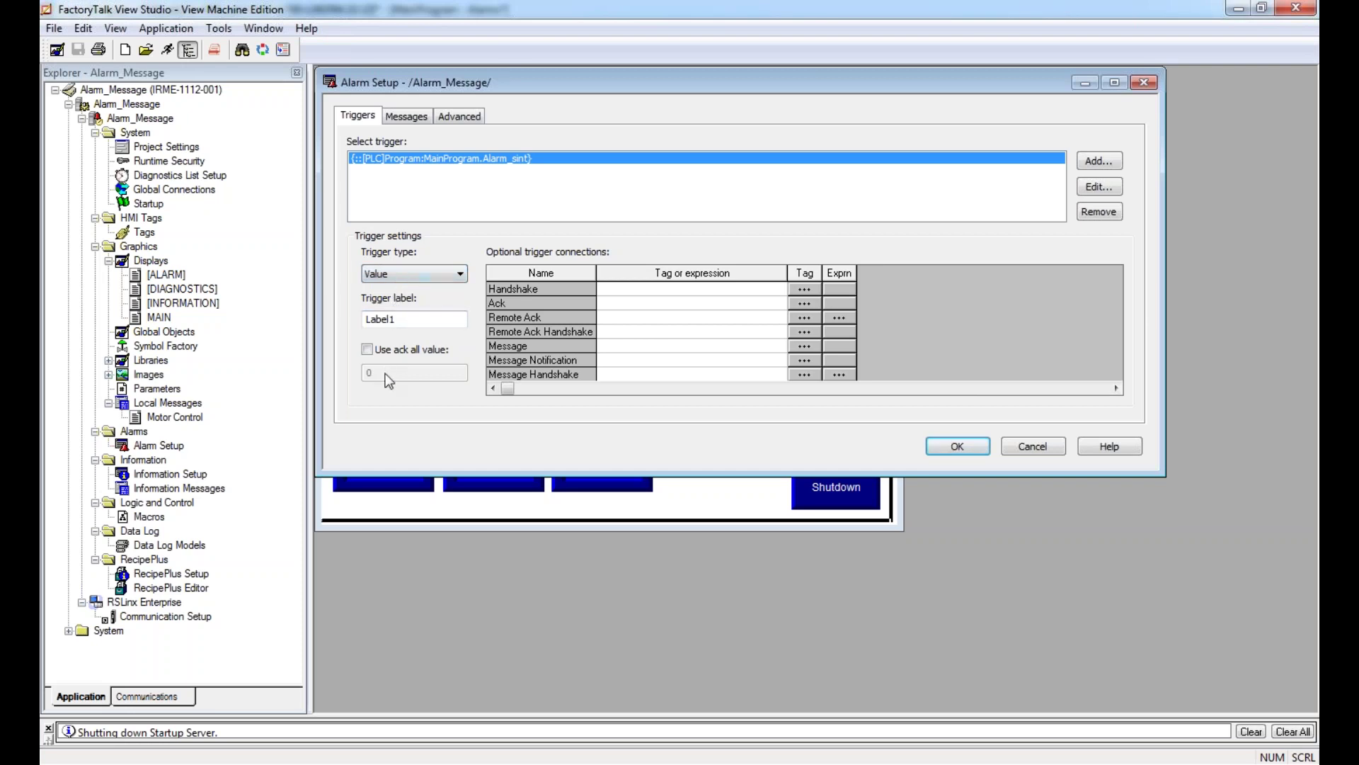
left_click(402, 118)
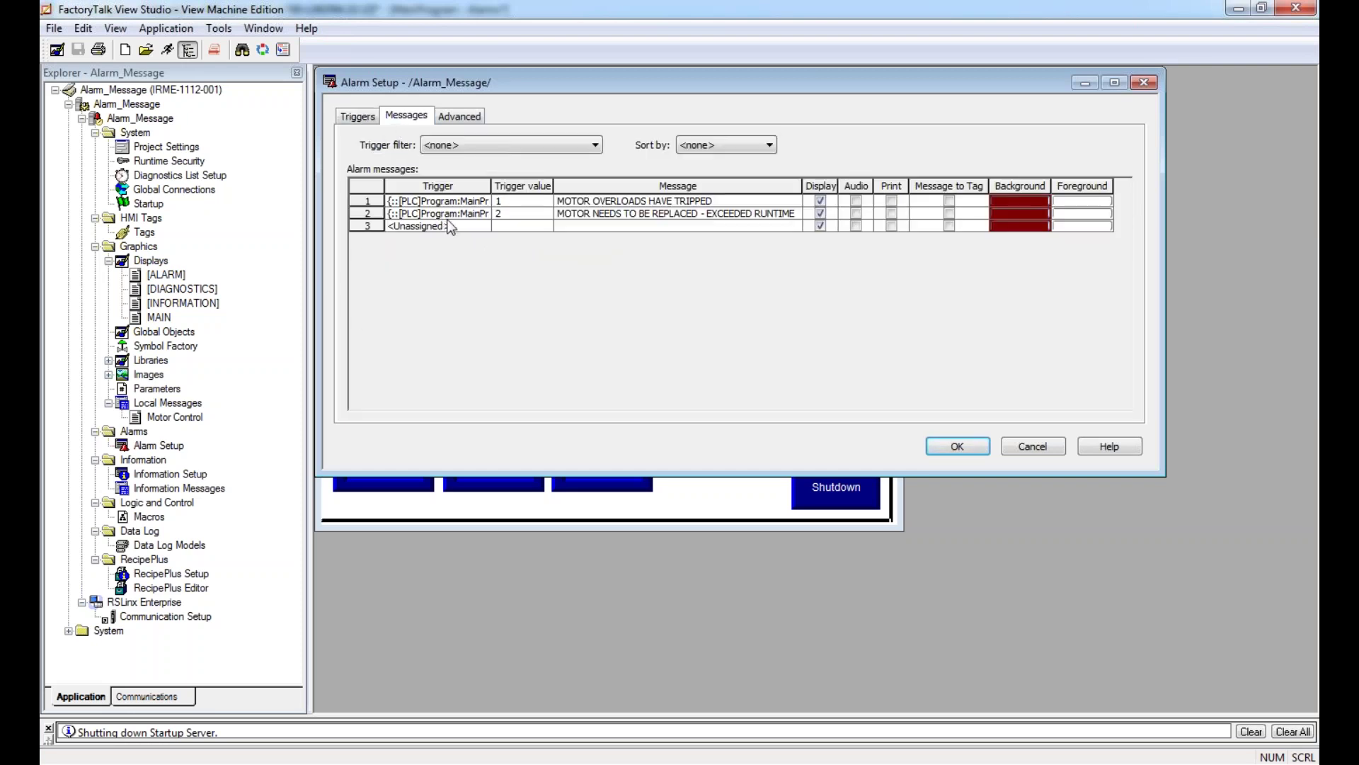
Step: Assign the Alarm_sint trigger to the second alarm message
left_click(439, 201)
left_click(484, 202)
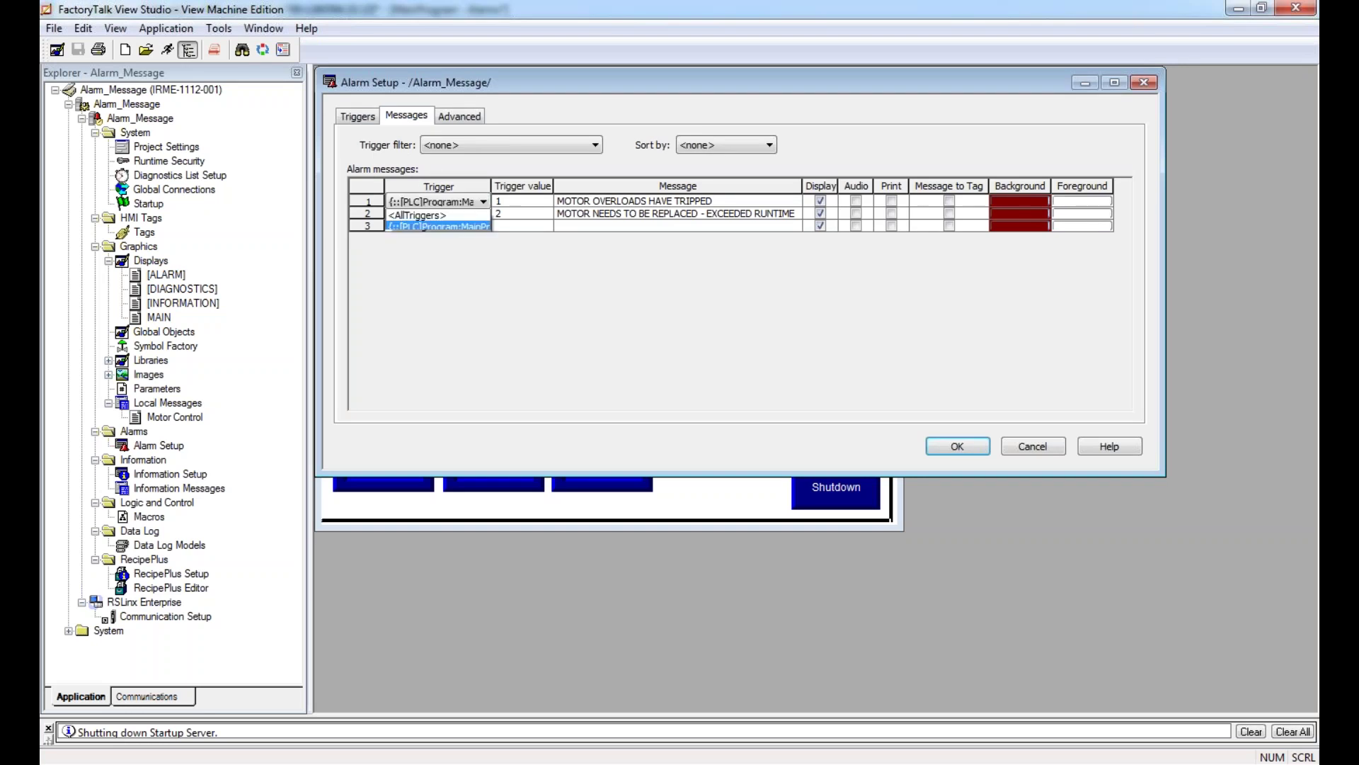
left_click(462, 242)
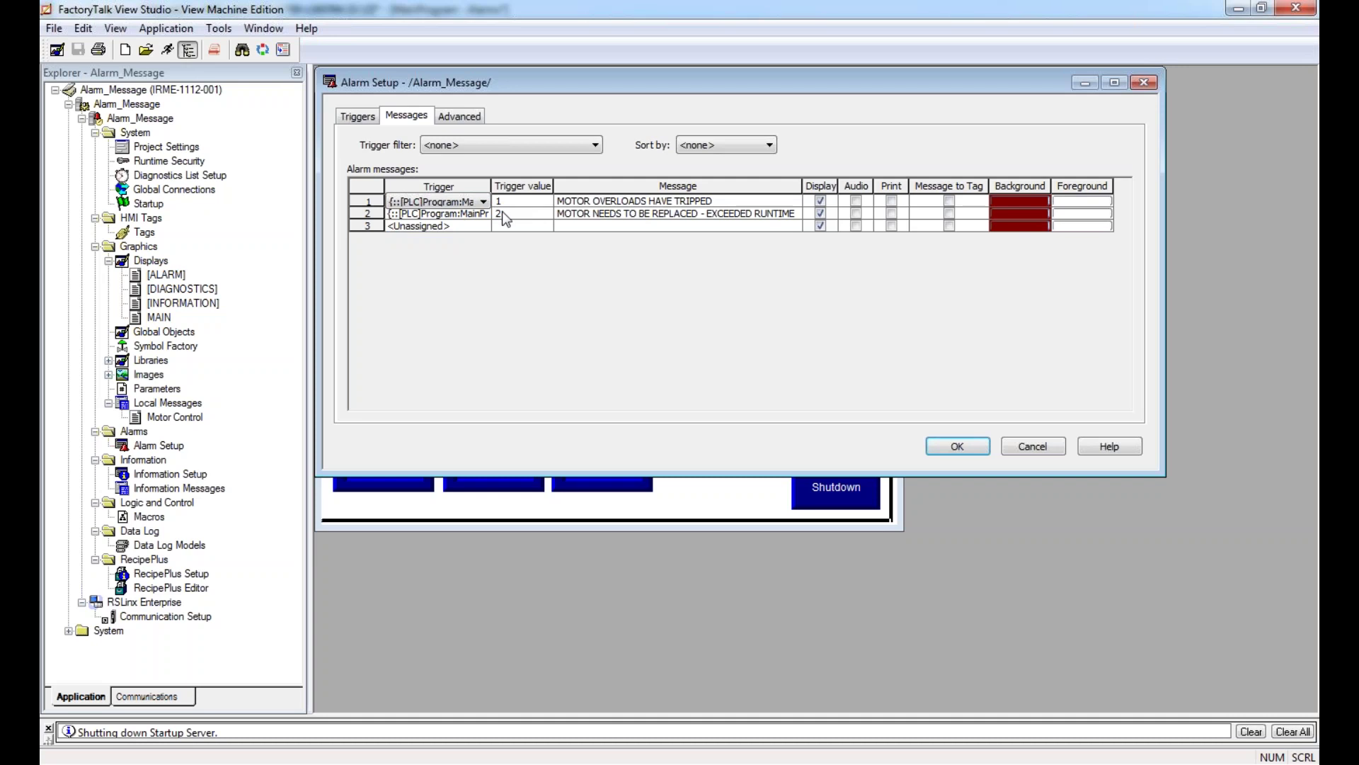
Step: Leave the message list unfiltered and unsorted, then view the Advanced alarm settings
left_click(484, 147)
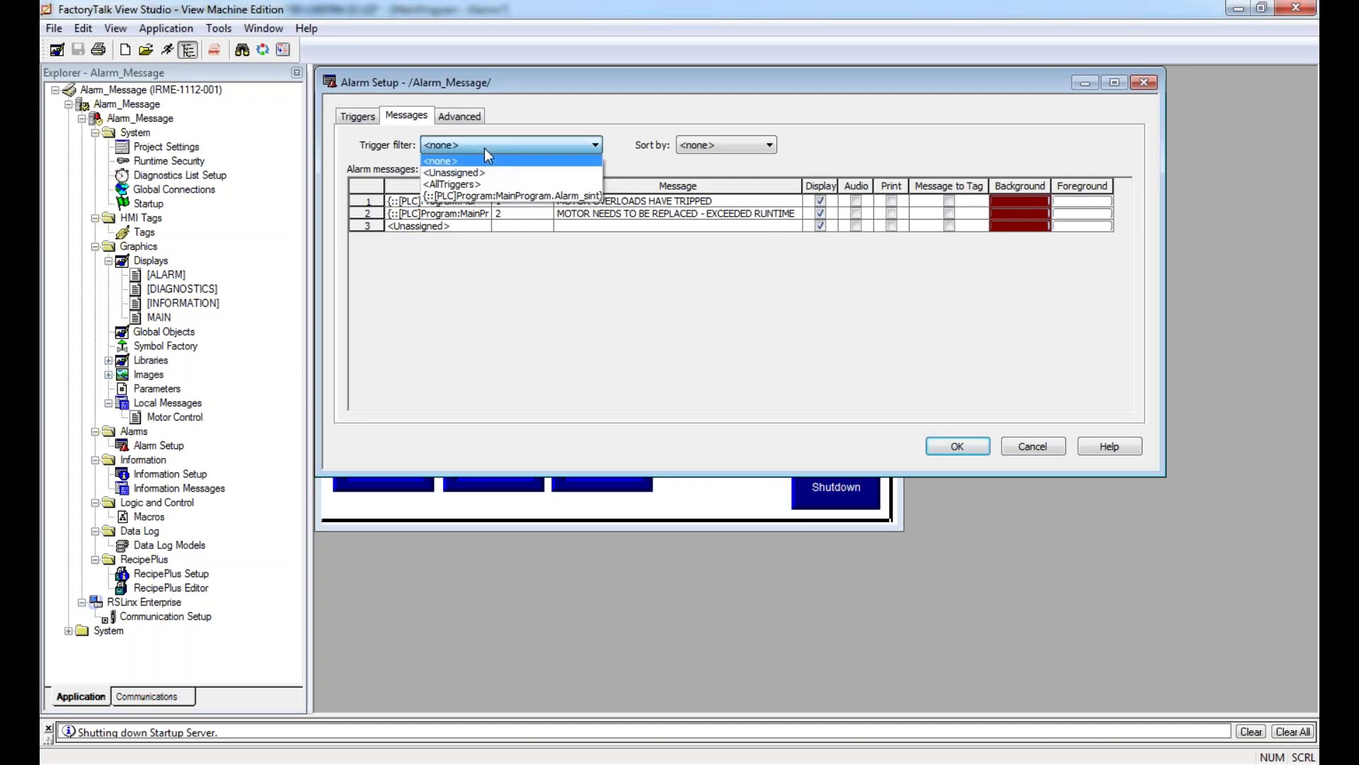
left_click(485, 147)
left_click(485, 147)
left_click(577, 151)
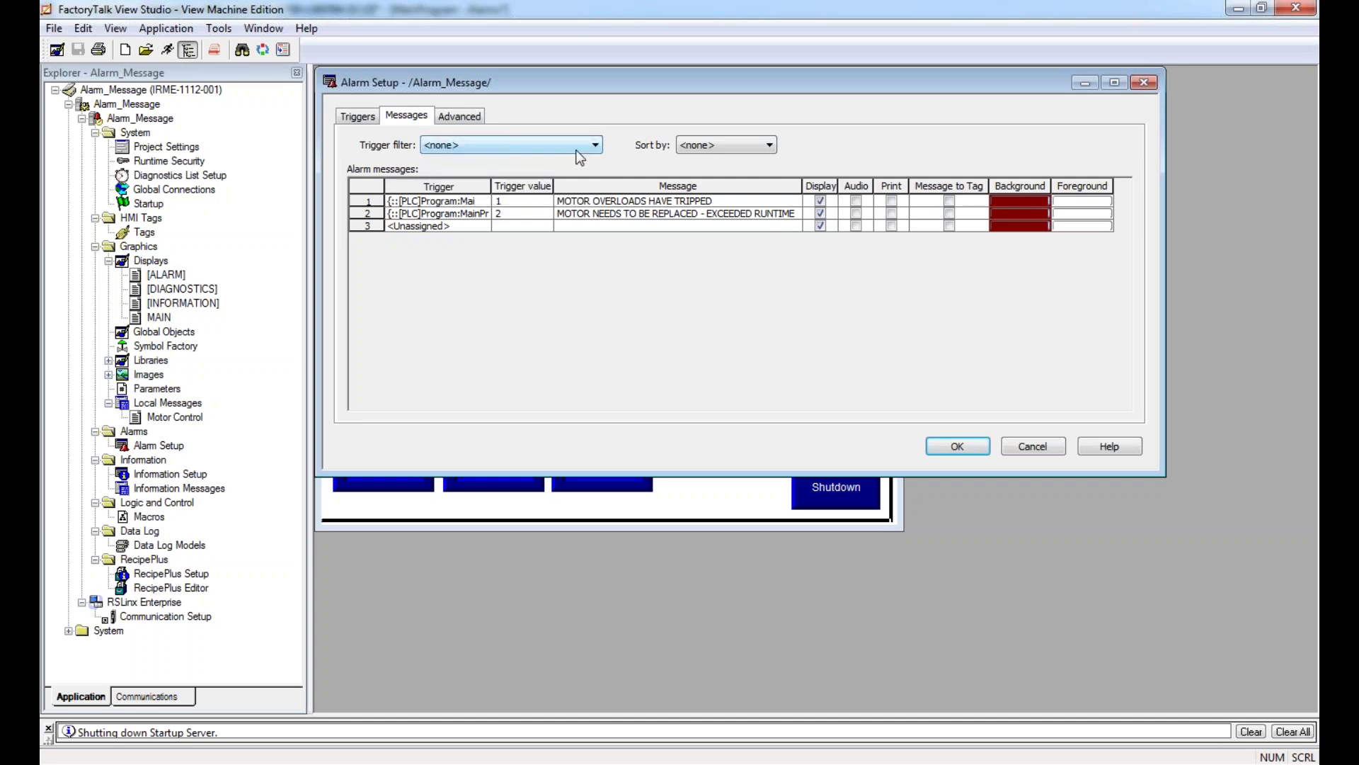
left_click(725, 147)
left_click(725, 147)
left_click(453, 119)
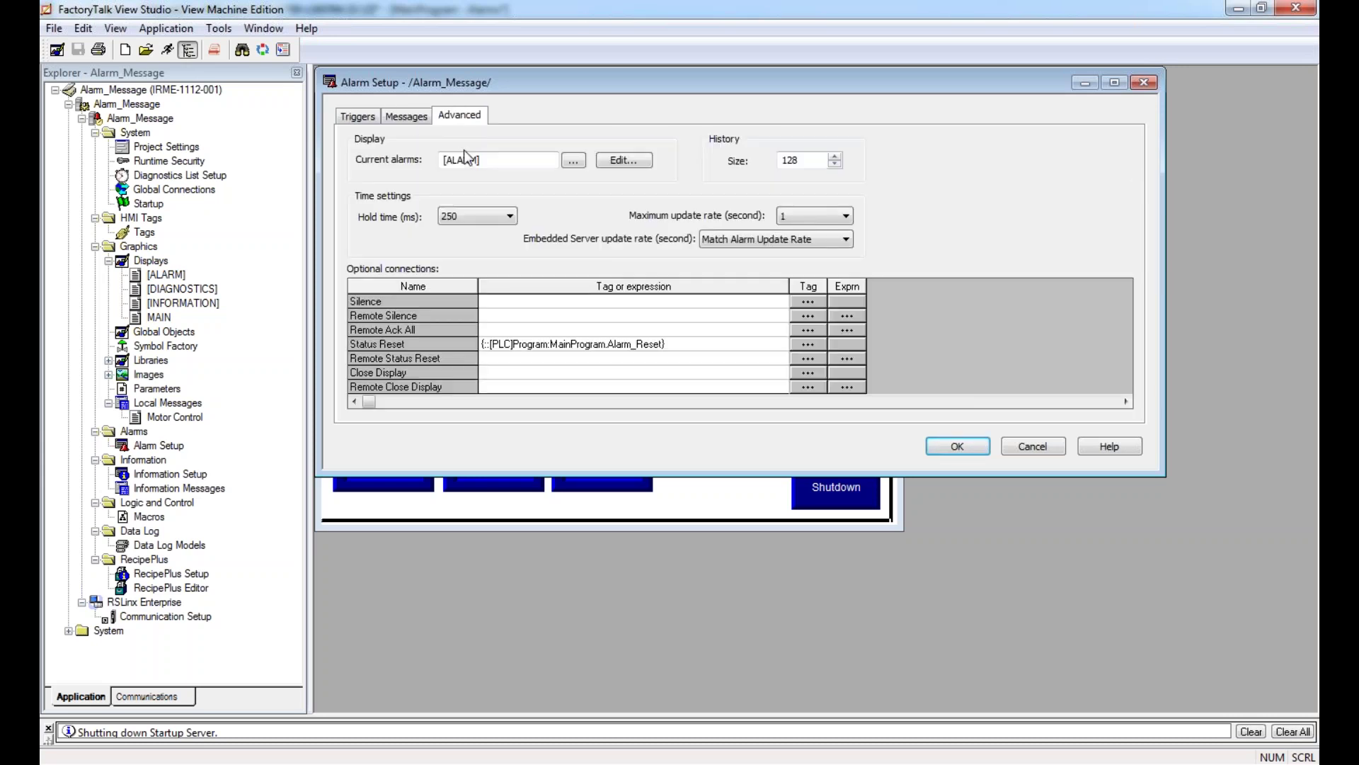
Step: Confirm Status Reset is tied to MainProgram.Alarm_Reset with the [ALARM] display, and close Alarm Setup with OK
left_click_drag(505, 160, 437, 160)
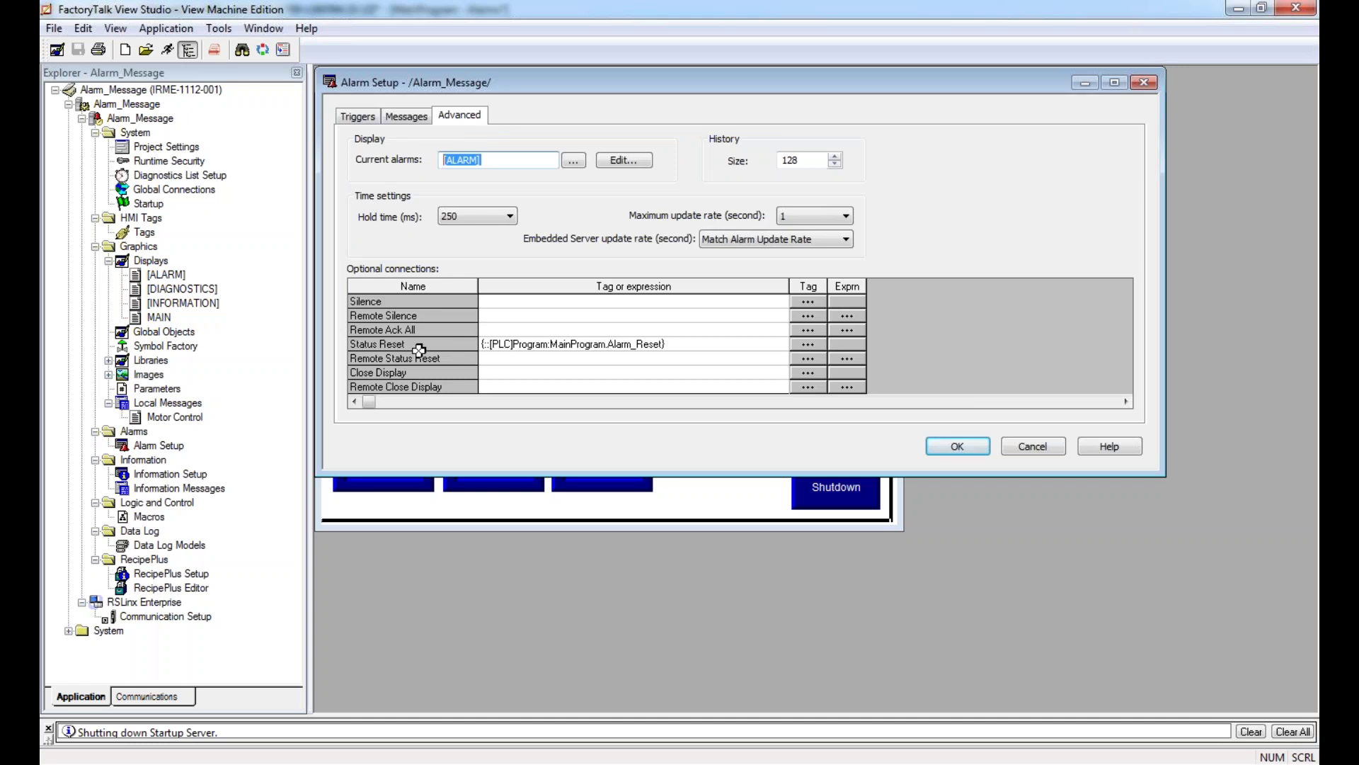
left_click(637, 344)
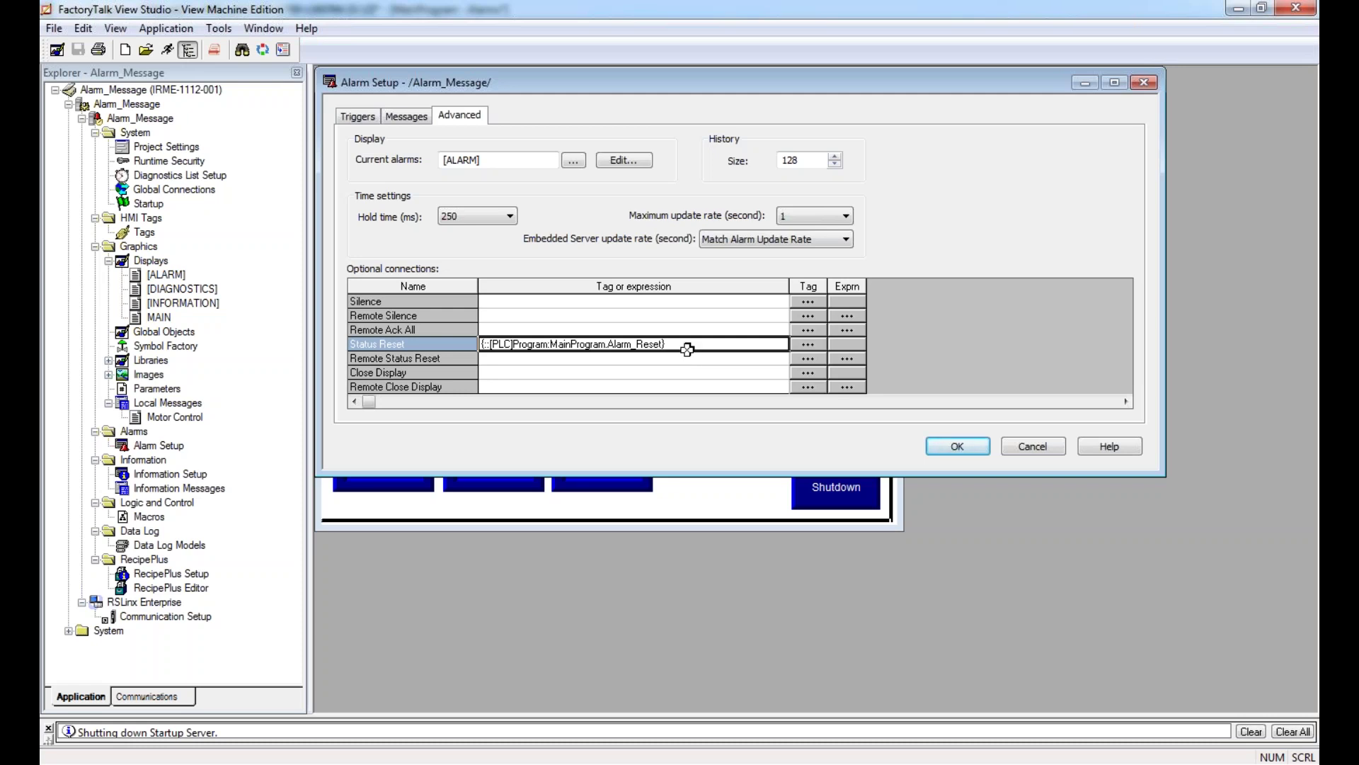
left_click(981, 445)
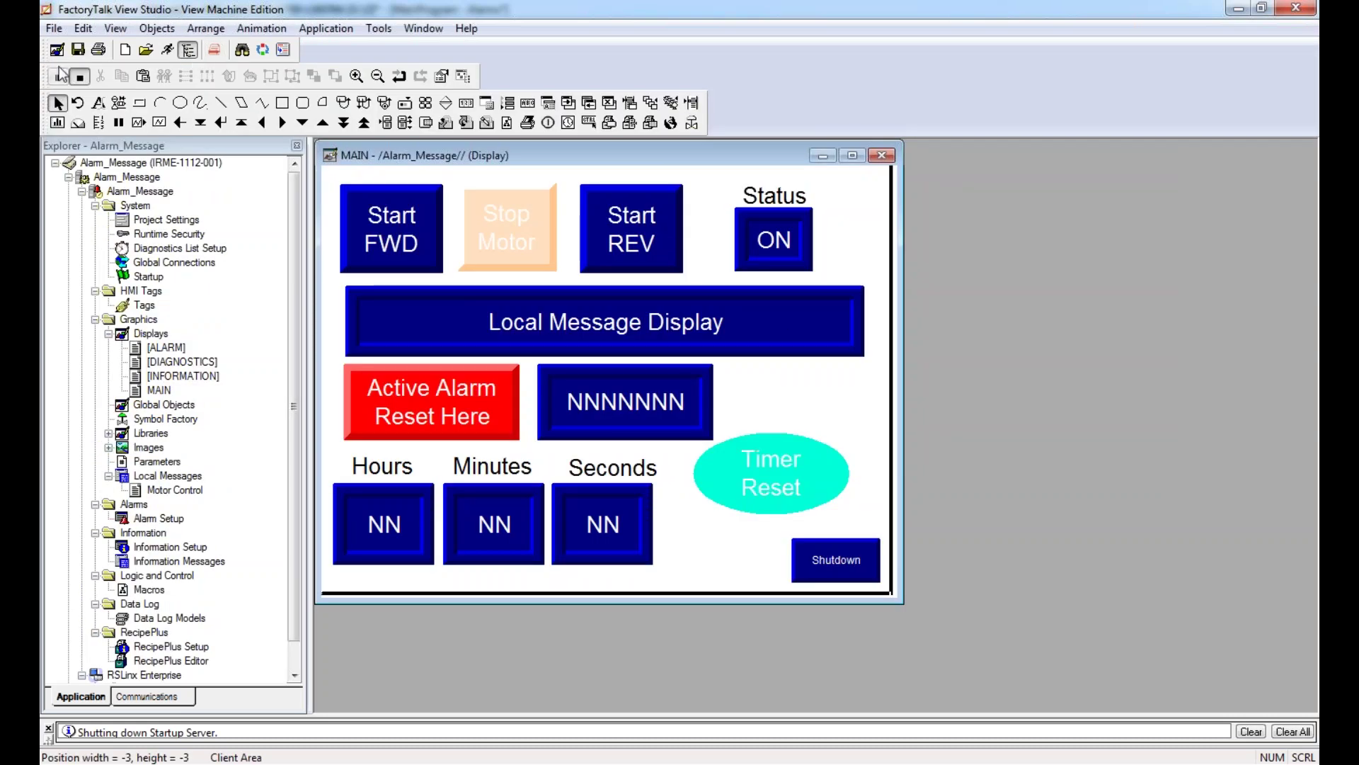
Step: Save and test-run MAIN, zero the runtime timer and start the motor forward
left_click(80, 76)
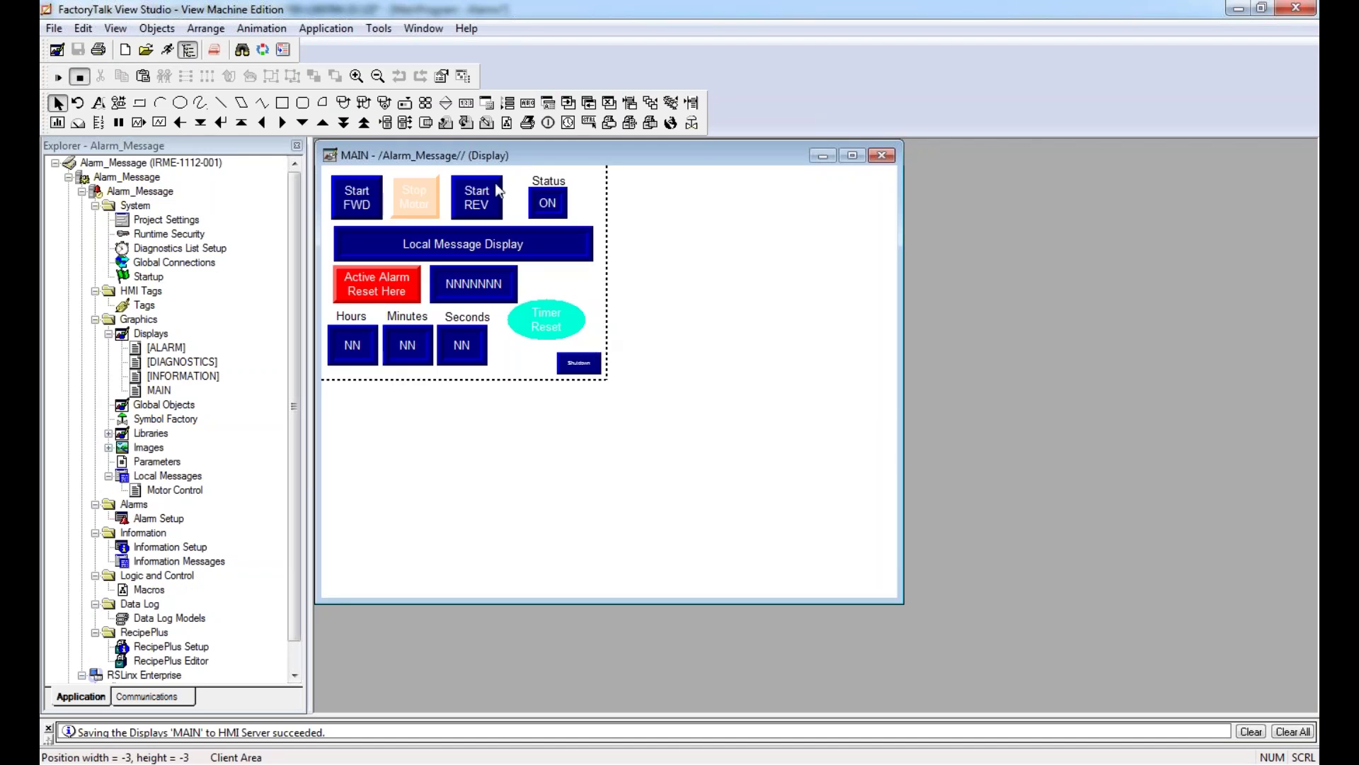
left_click(58, 76)
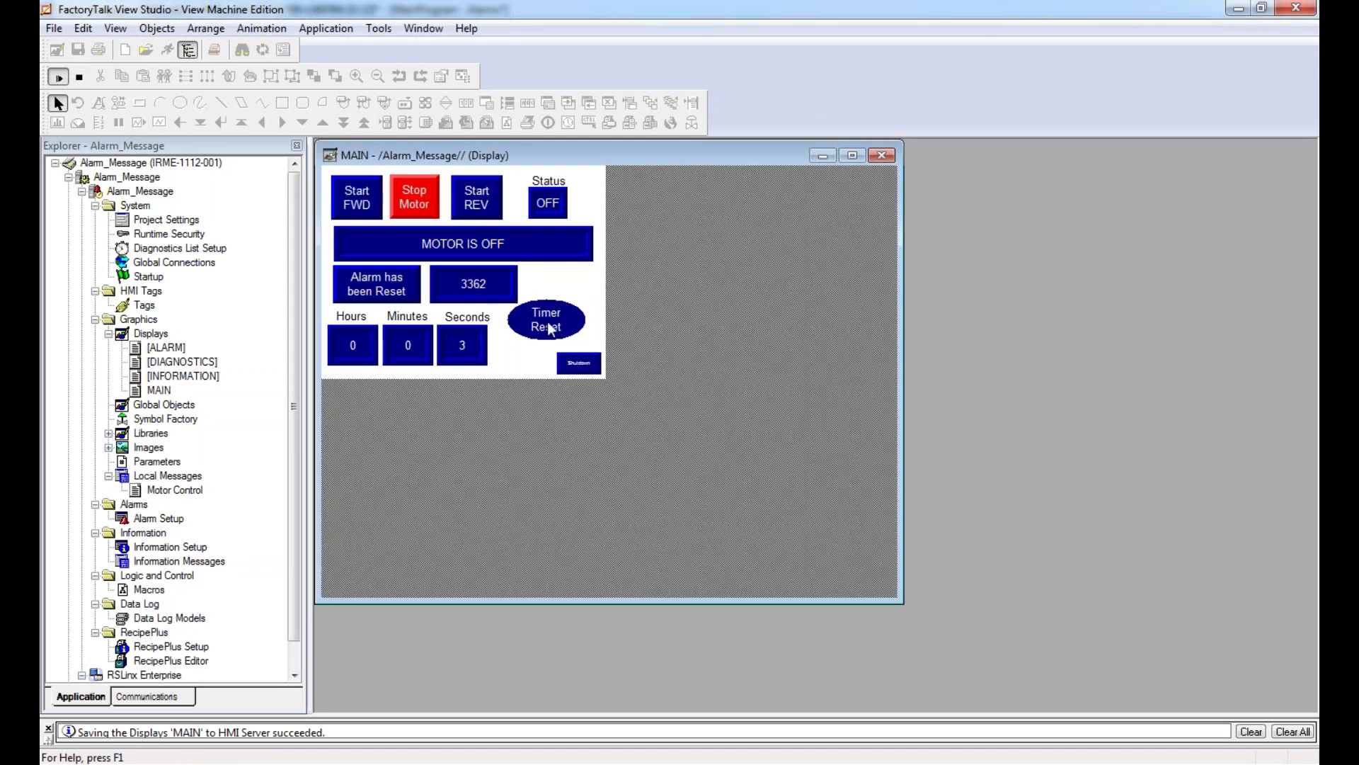
left_click(552, 326)
left_click(362, 184)
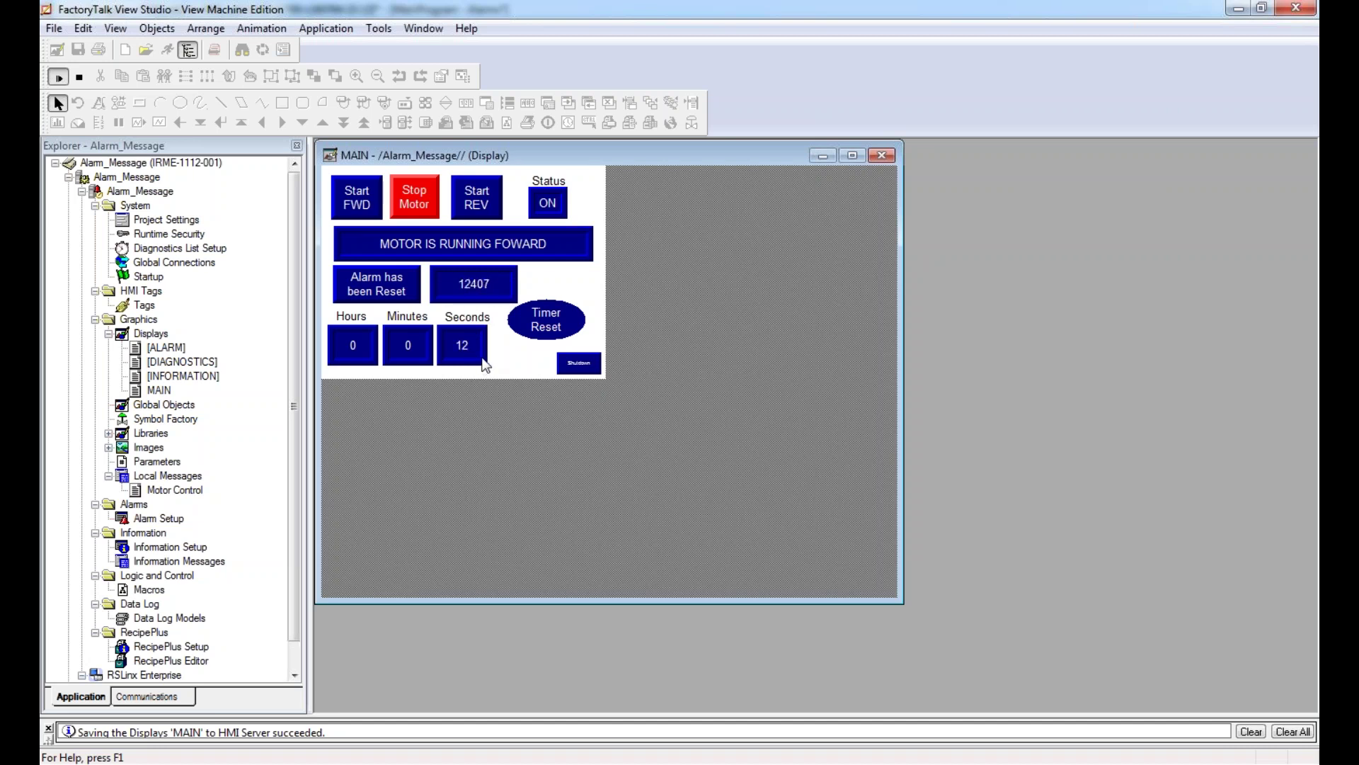
Step: Stop the motor, zero the timer again, and end the display test
left_click(437, 213)
left_click(531, 327)
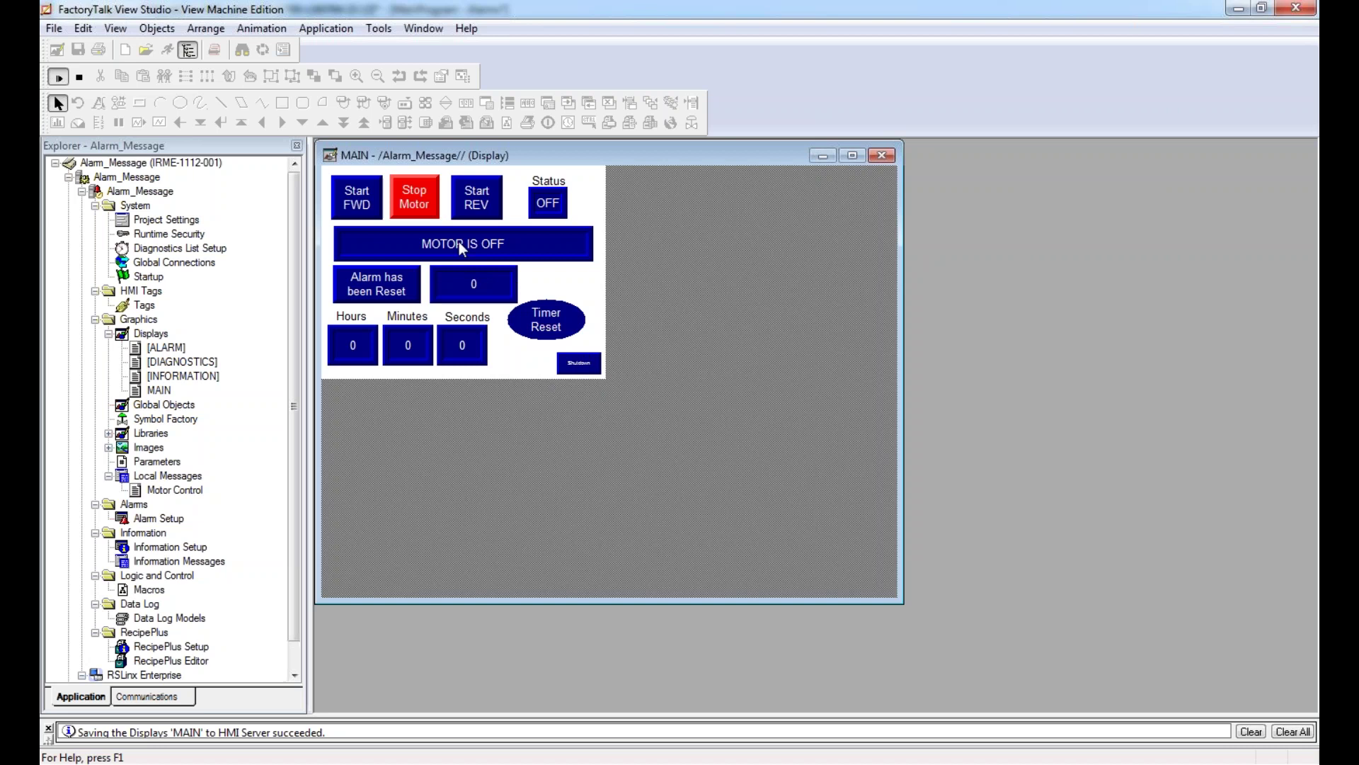
left_click(79, 76)
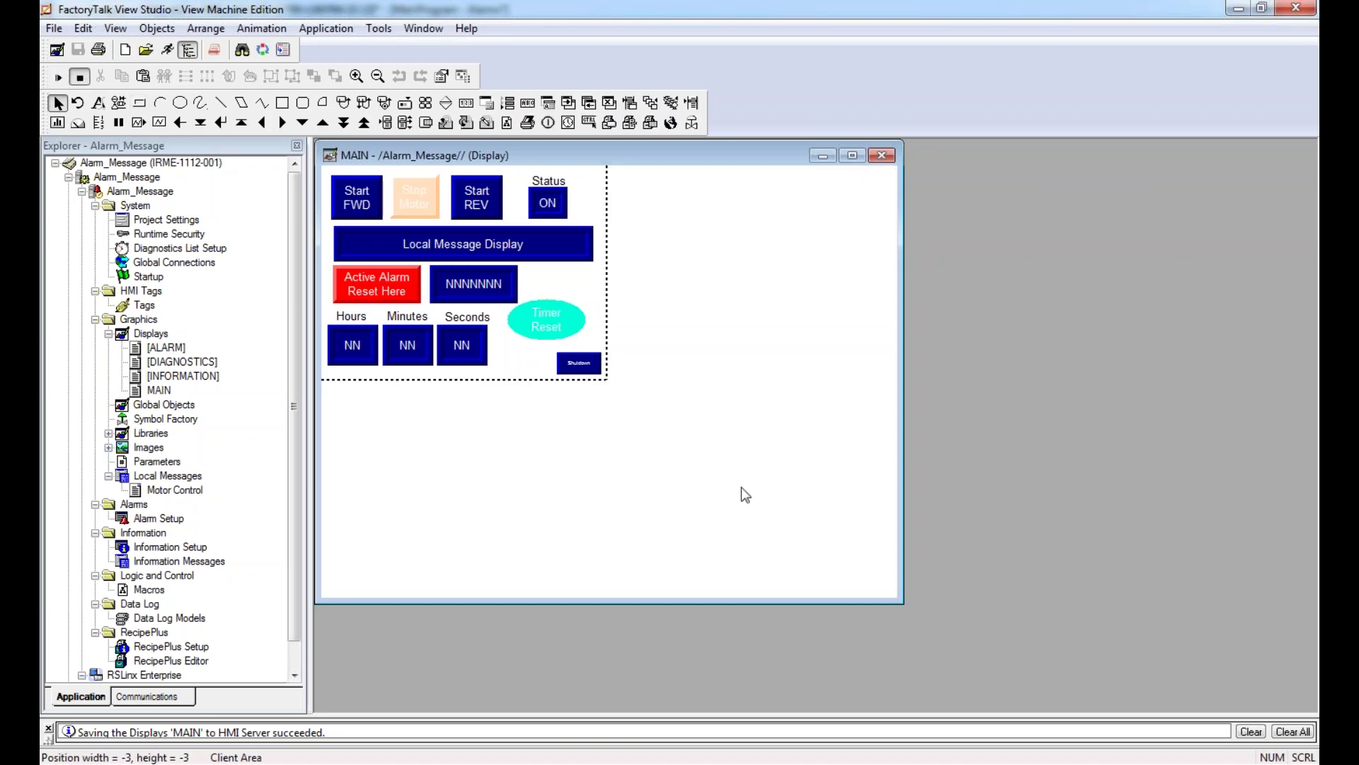
Step: Run Application > Test Application and accept the RSLinx Enterprise warning with Yes
left_click(327, 30)
left_click(334, 49)
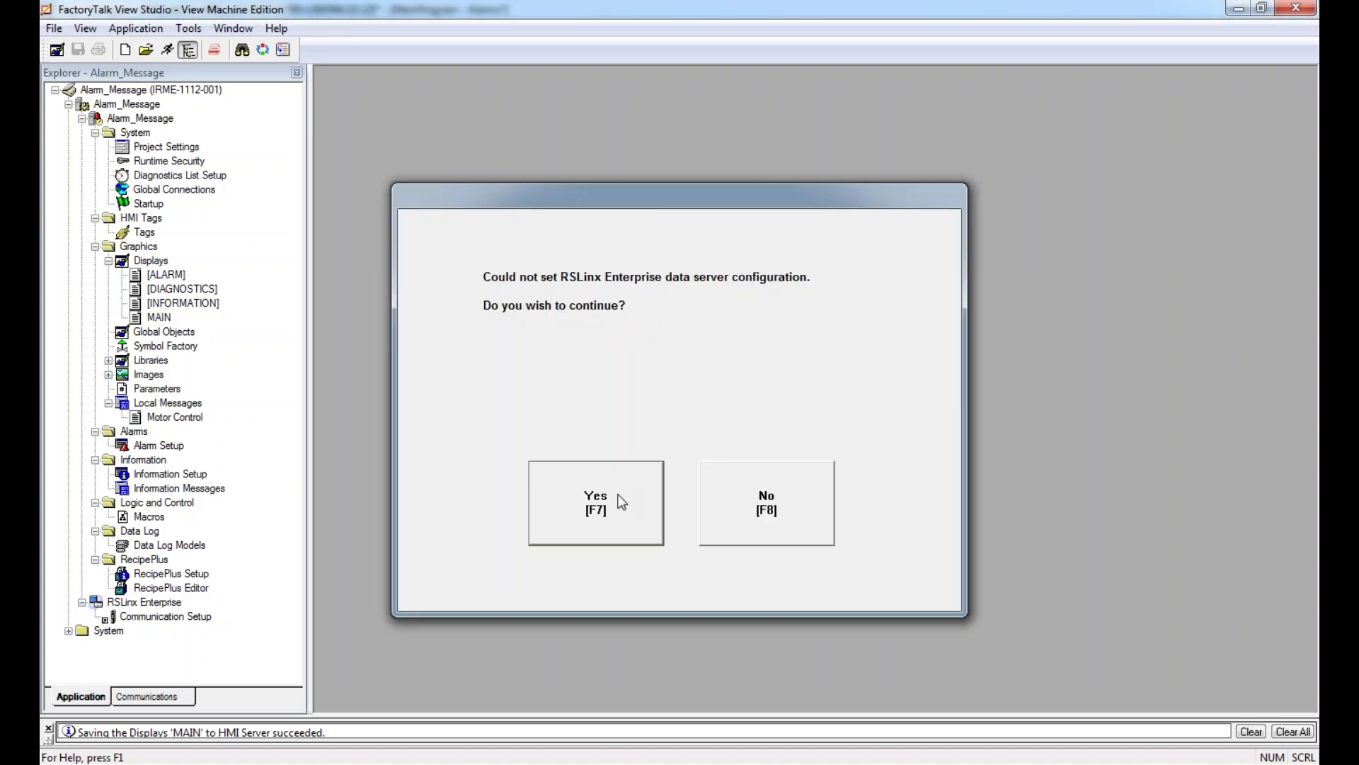
left_click(630, 511)
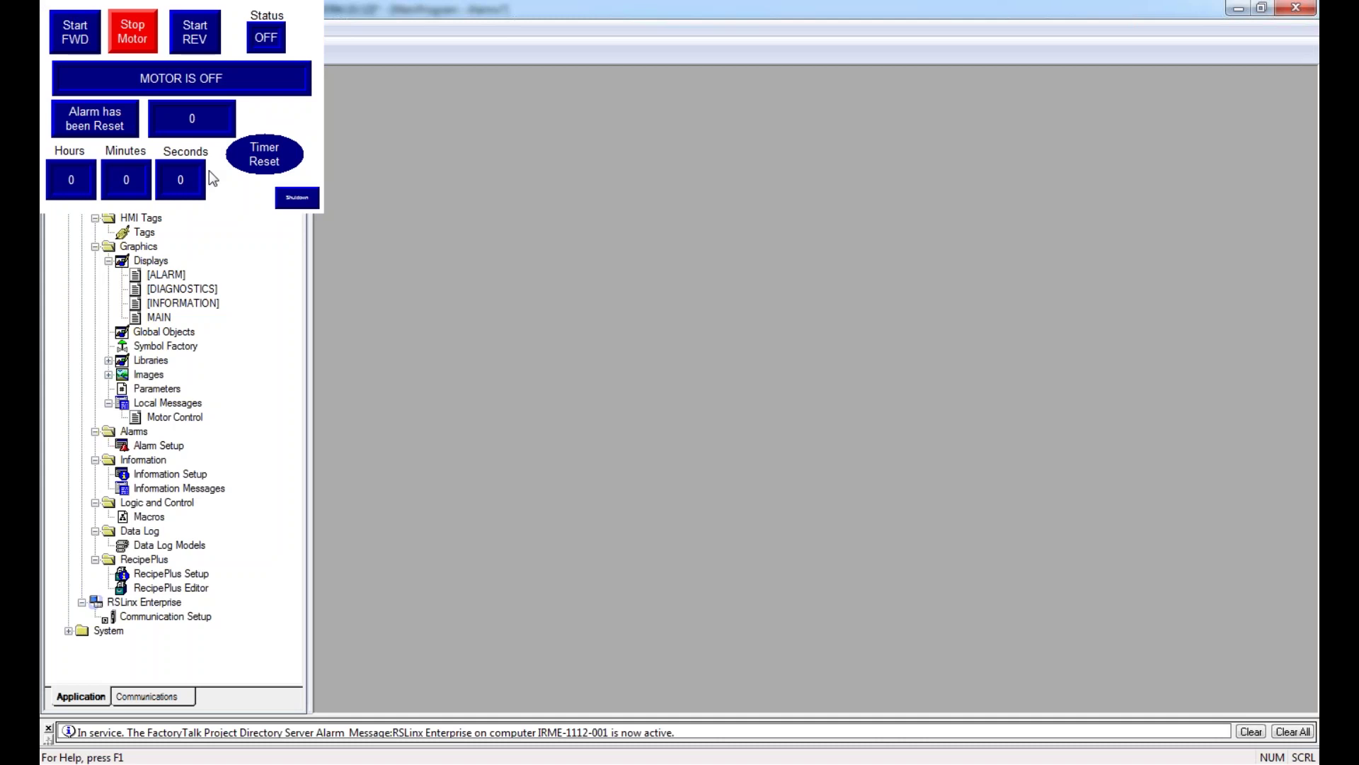
Step: On the running HMI, start the motor forward, stop it, then start it in reverse
left_click(67, 31)
left_click(75, 32)
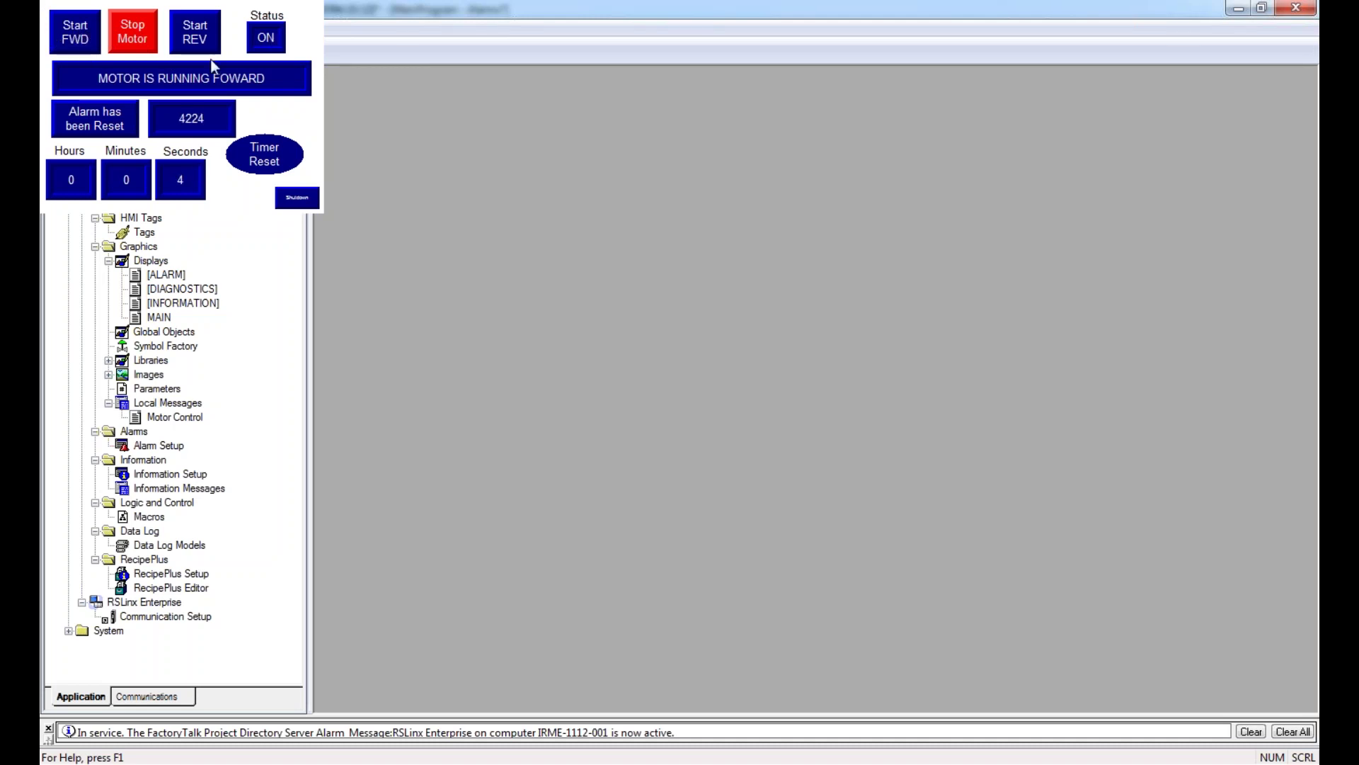
left_click(125, 33)
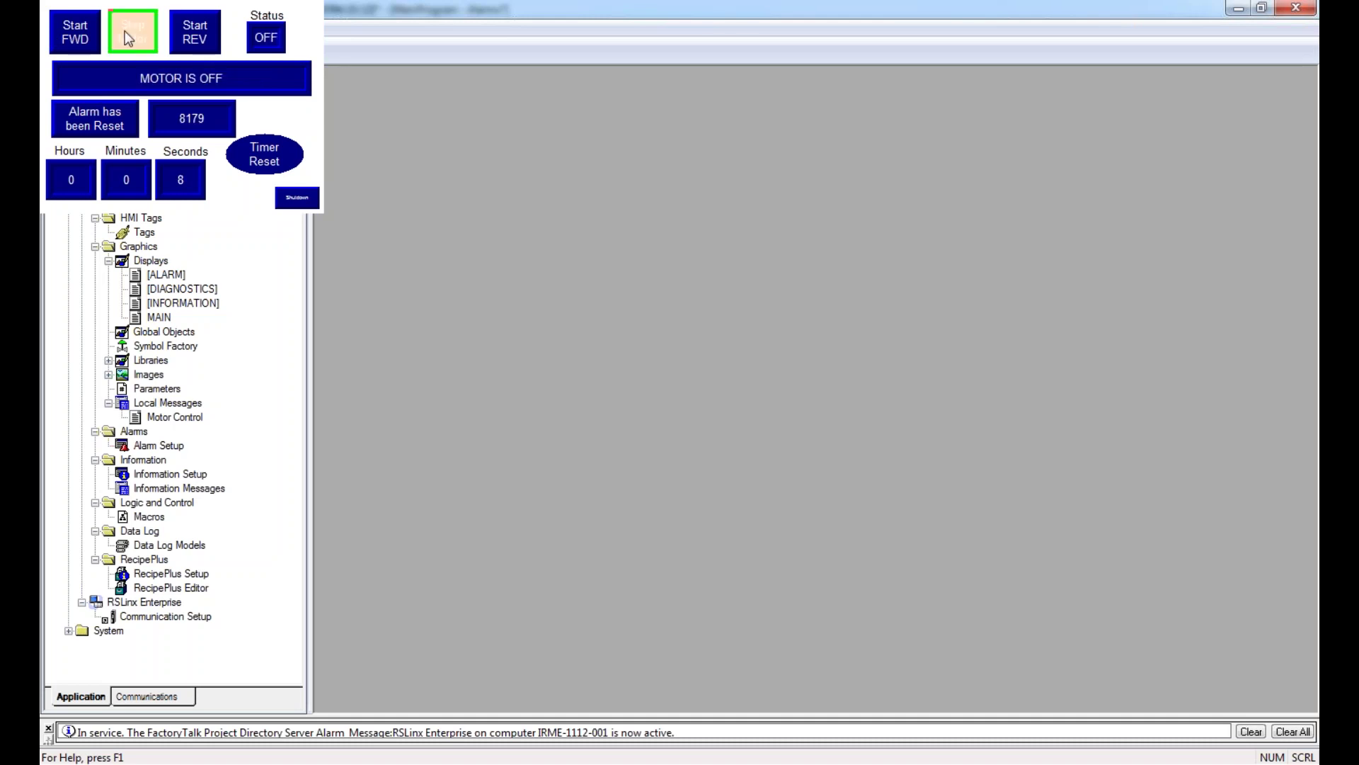
left_click(182, 33)
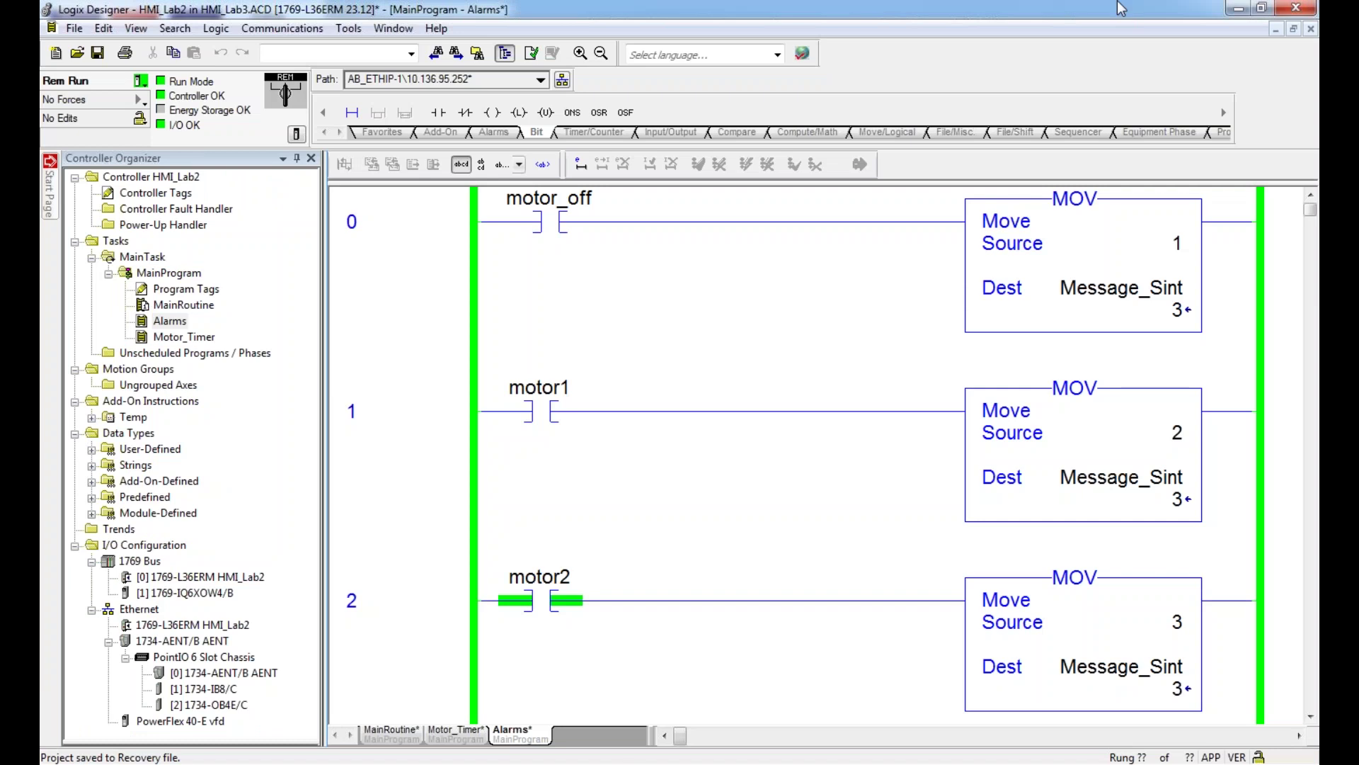
Step: Restore Logix Designer, move and maximize View Studio, and bring the HMI runtime alongside the ladder
left_click(1261, 8)
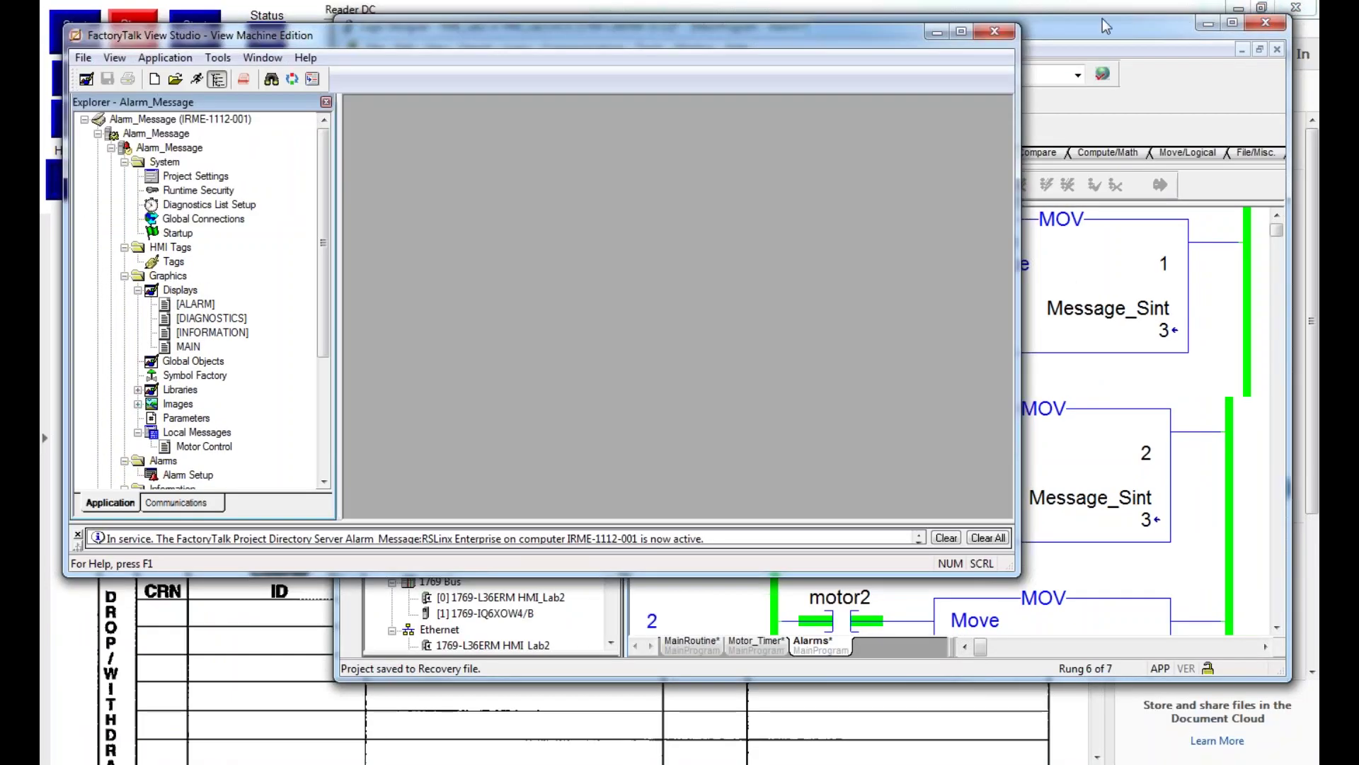
left_click_drag(780, 51, 894, 387)
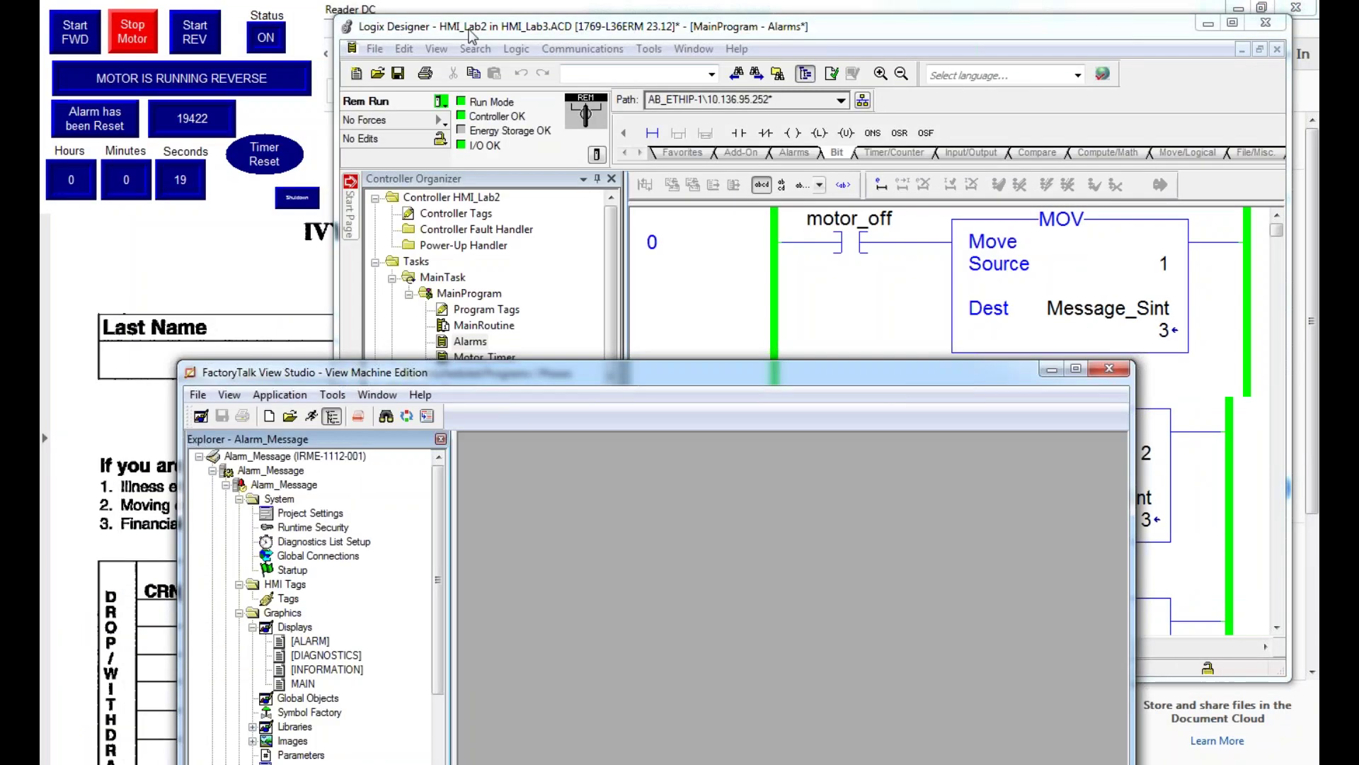
left_click(1078, 370)
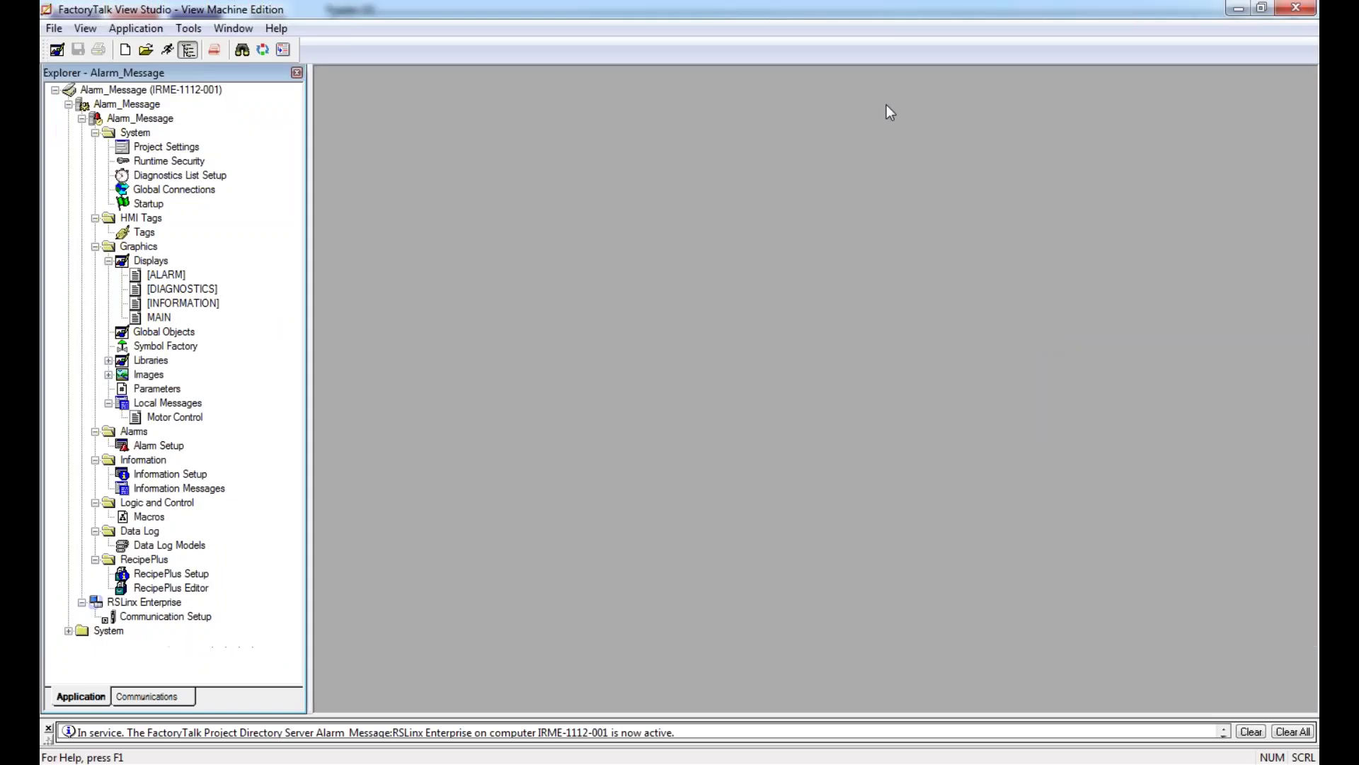
key("alt+Tab")
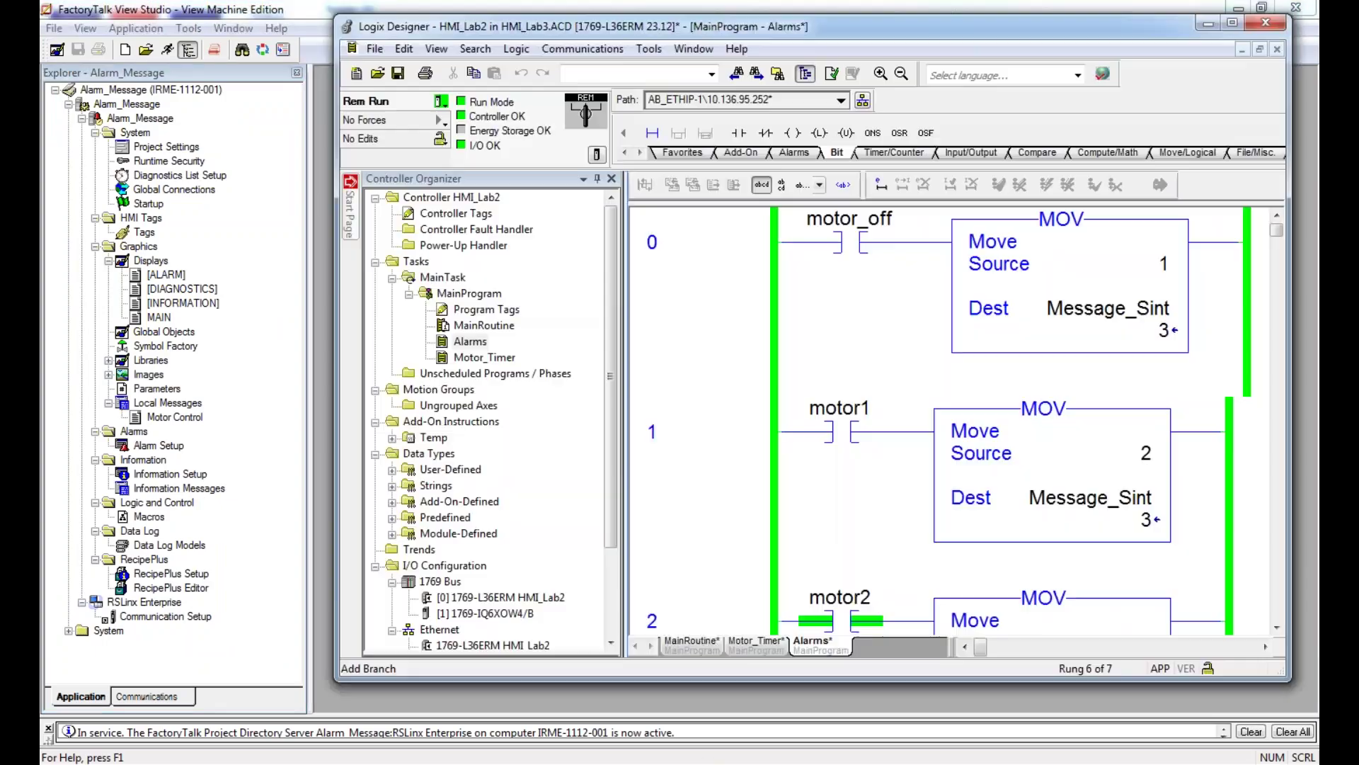
key("alt+Tab")
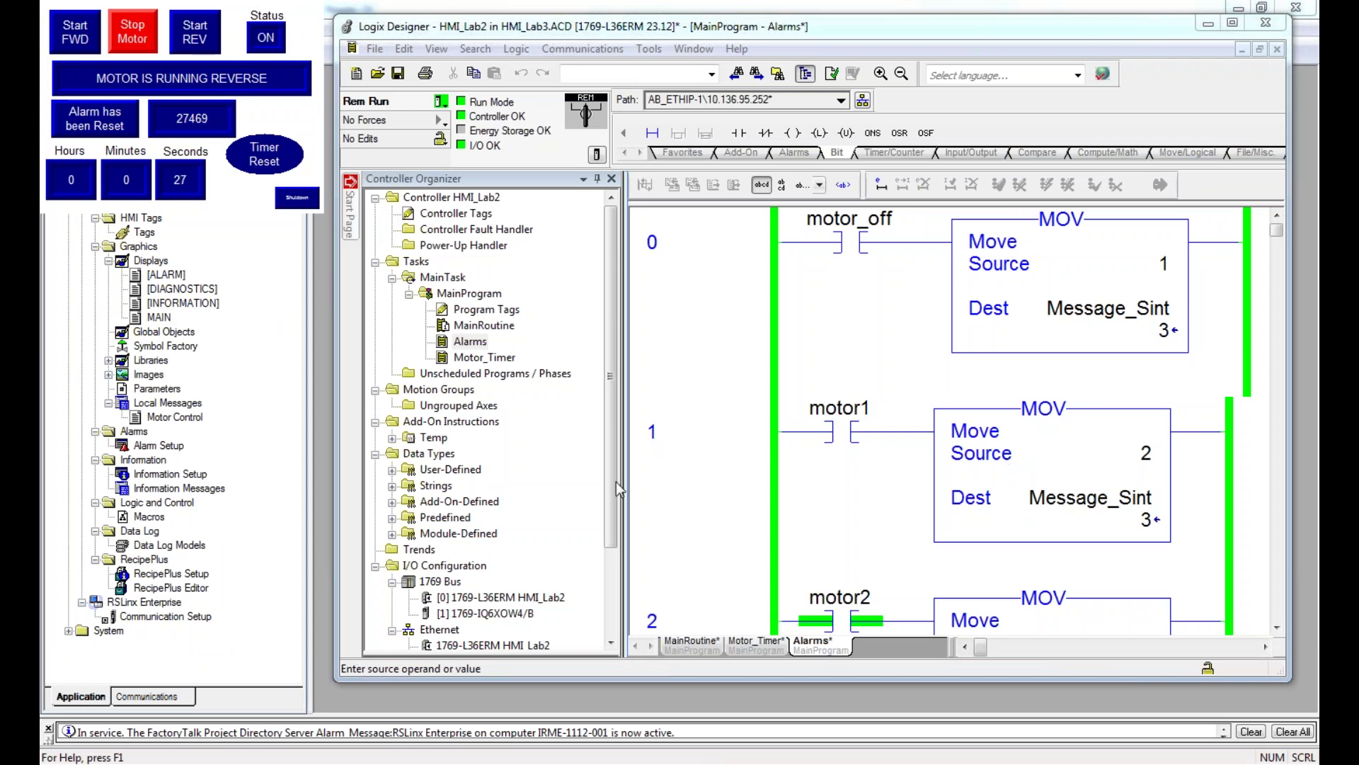
Step: Open the Motor_Timer routine and set the minutes counter's accumulated value to 59
double_click(484, 358)
scroll(1075, 423, "down", 5)
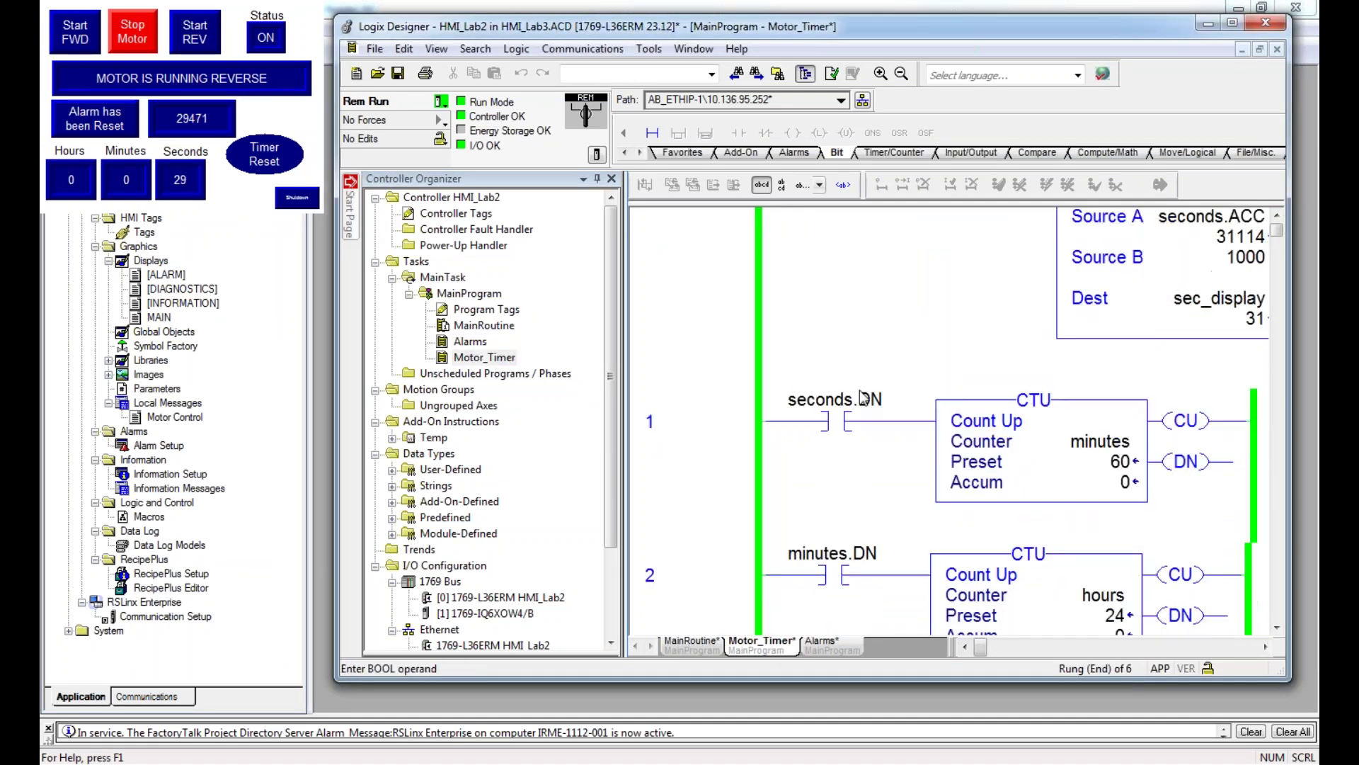
scroll(1075, 424, "up", 3)
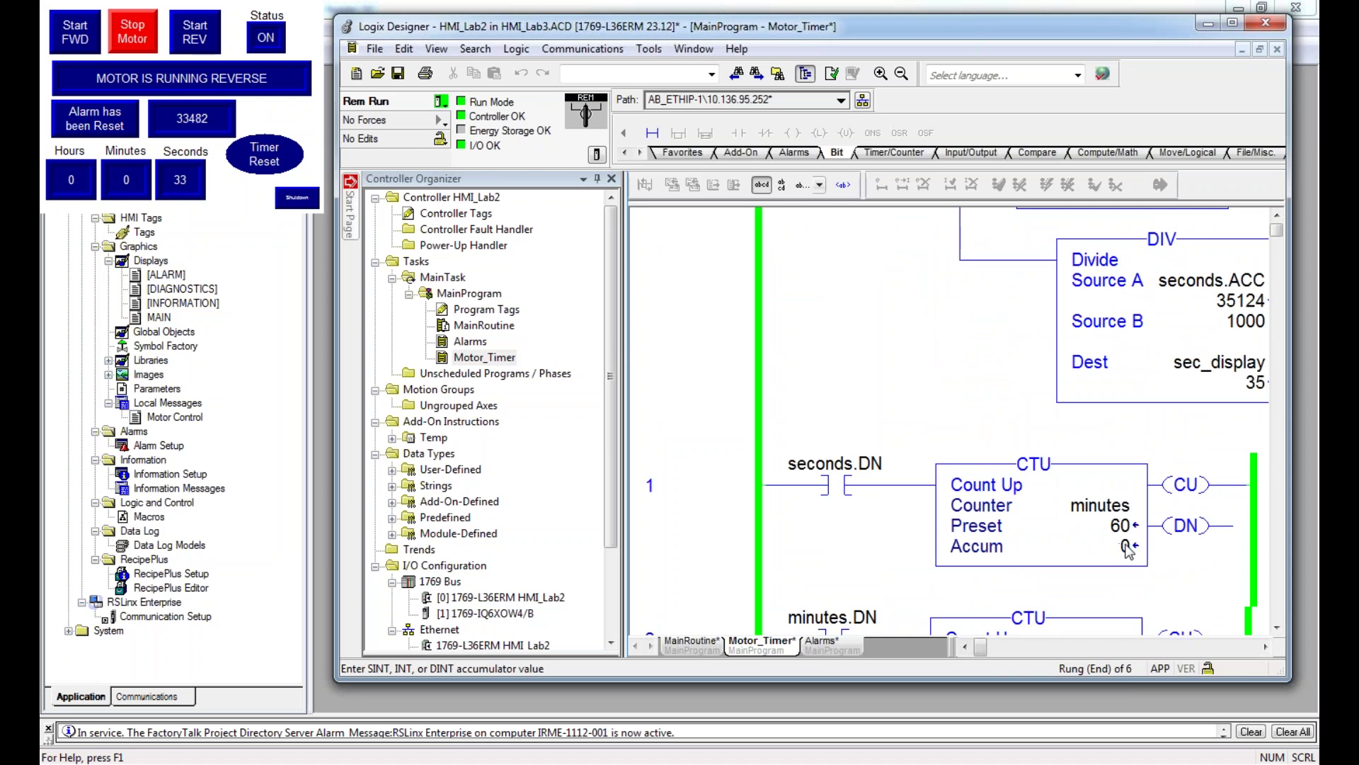
double_click(1127, 548)
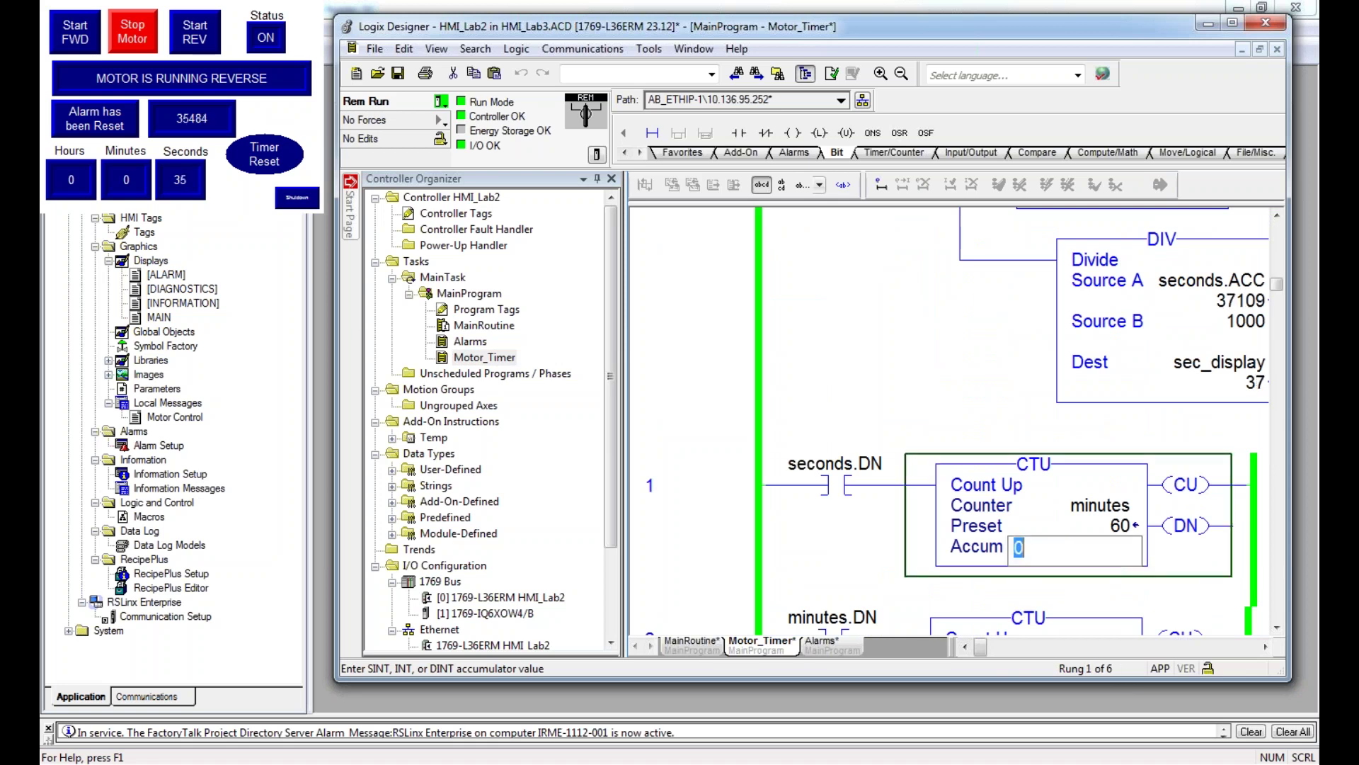
type("59")
key("Return")
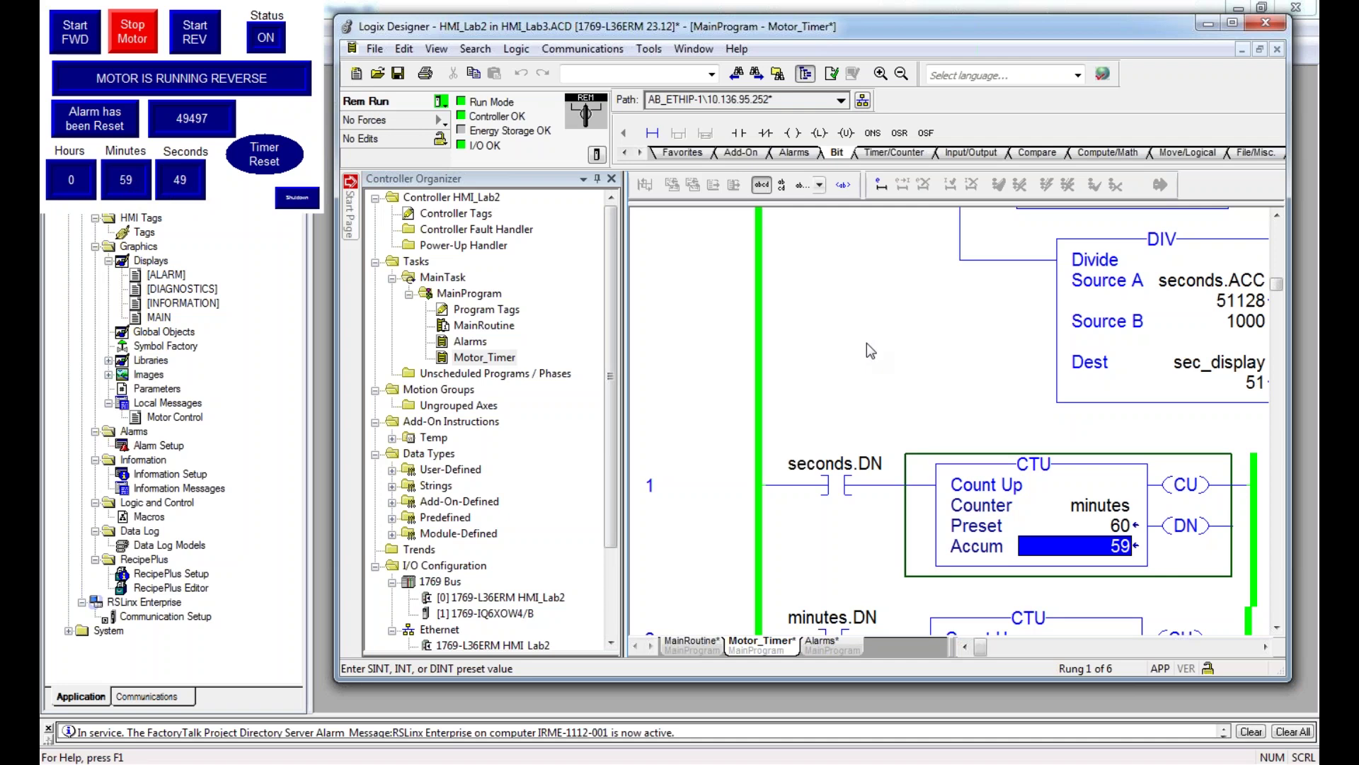
Step: Set the hours counter's accumulated value to 14 to trigger the excessive-runtime alarm
scroll(871, 351, "down", 1)
scroll(871, 351, "down", 1)
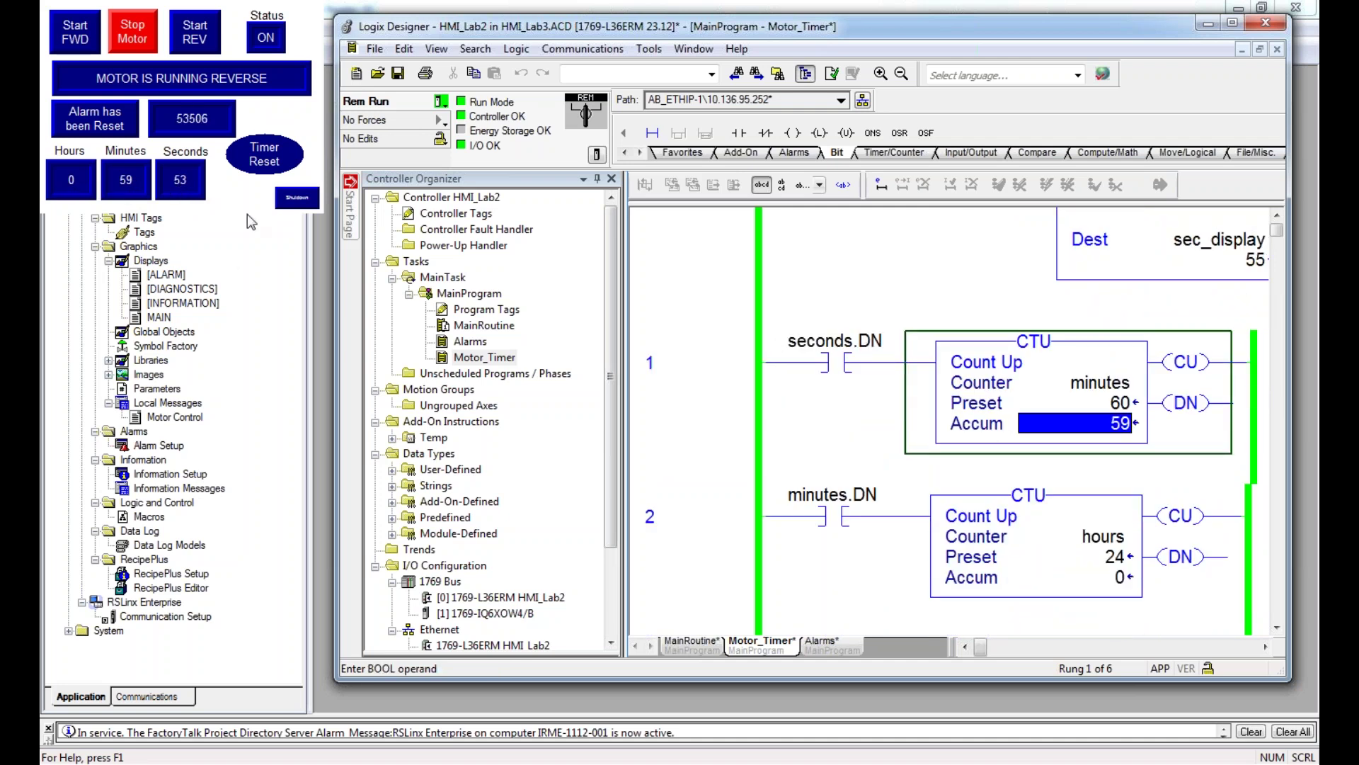
left_click(1123, 575)
left_click(1122, 575)
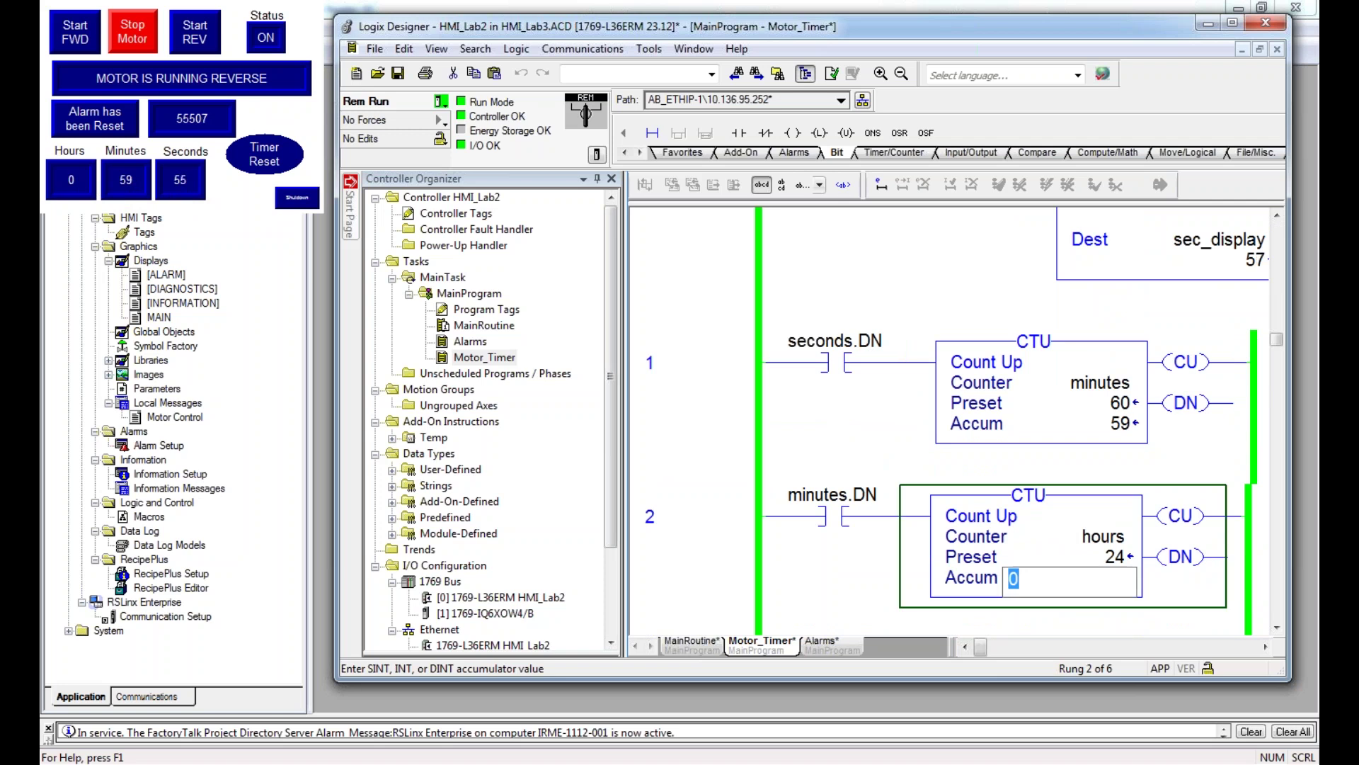
type("14")
key("Return")
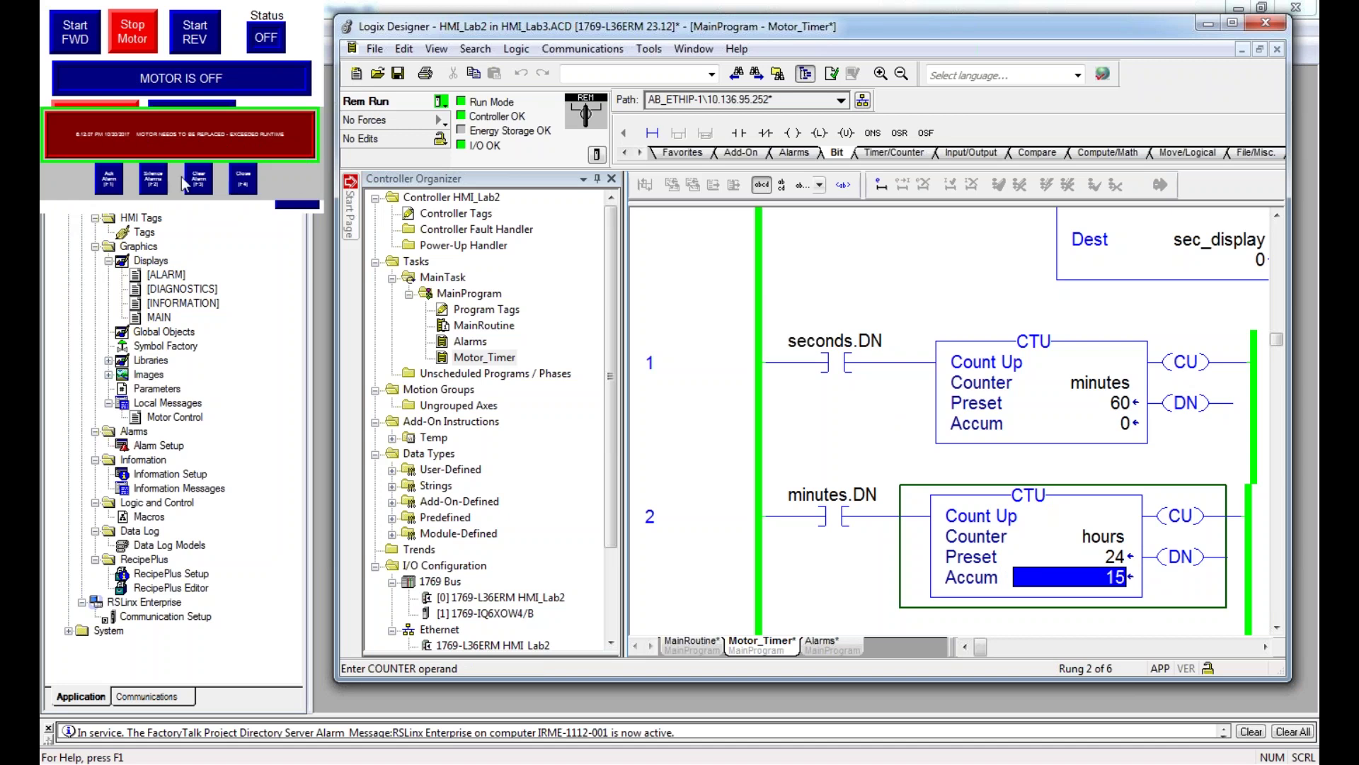
Step: Acknowledge and reset the excessive-runtime alarm, zero the timer, and start the motor forward
left_click(109, 186)
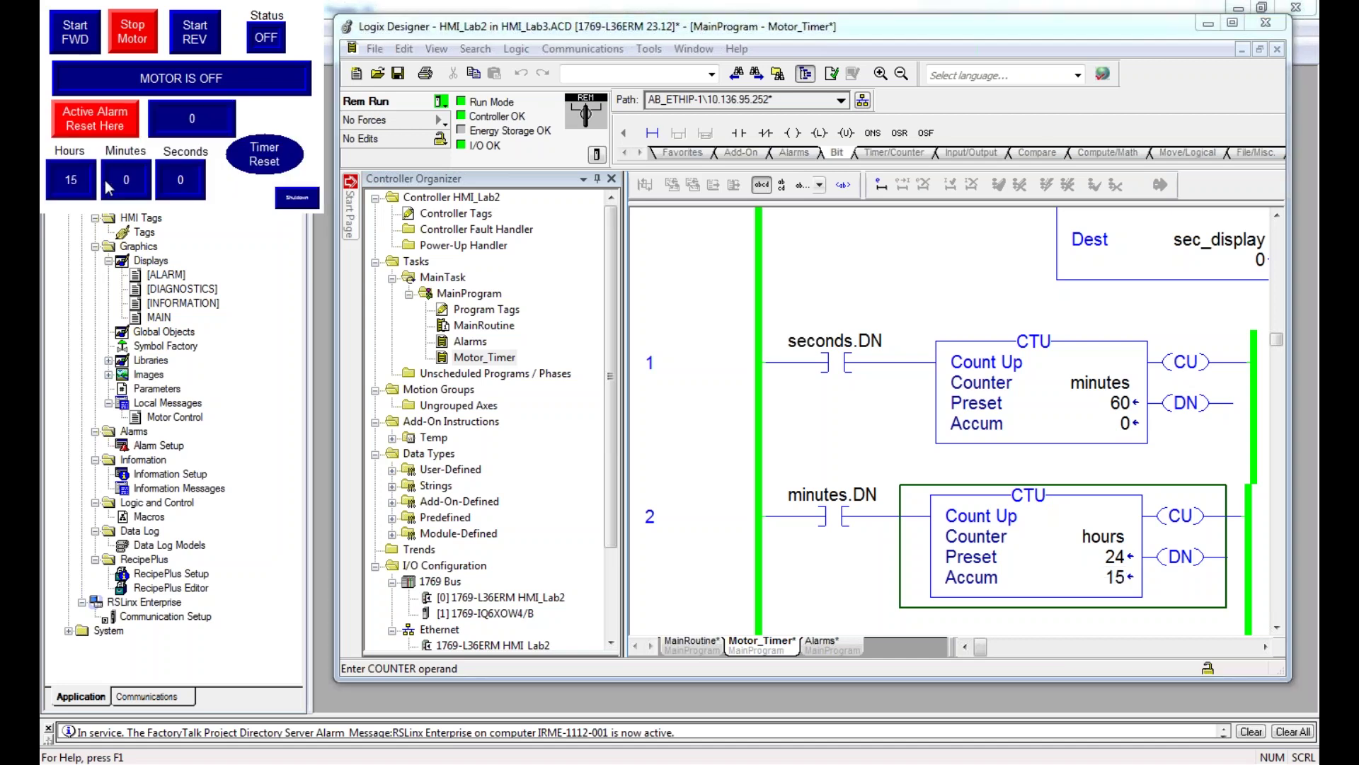
left_click(110, 134)
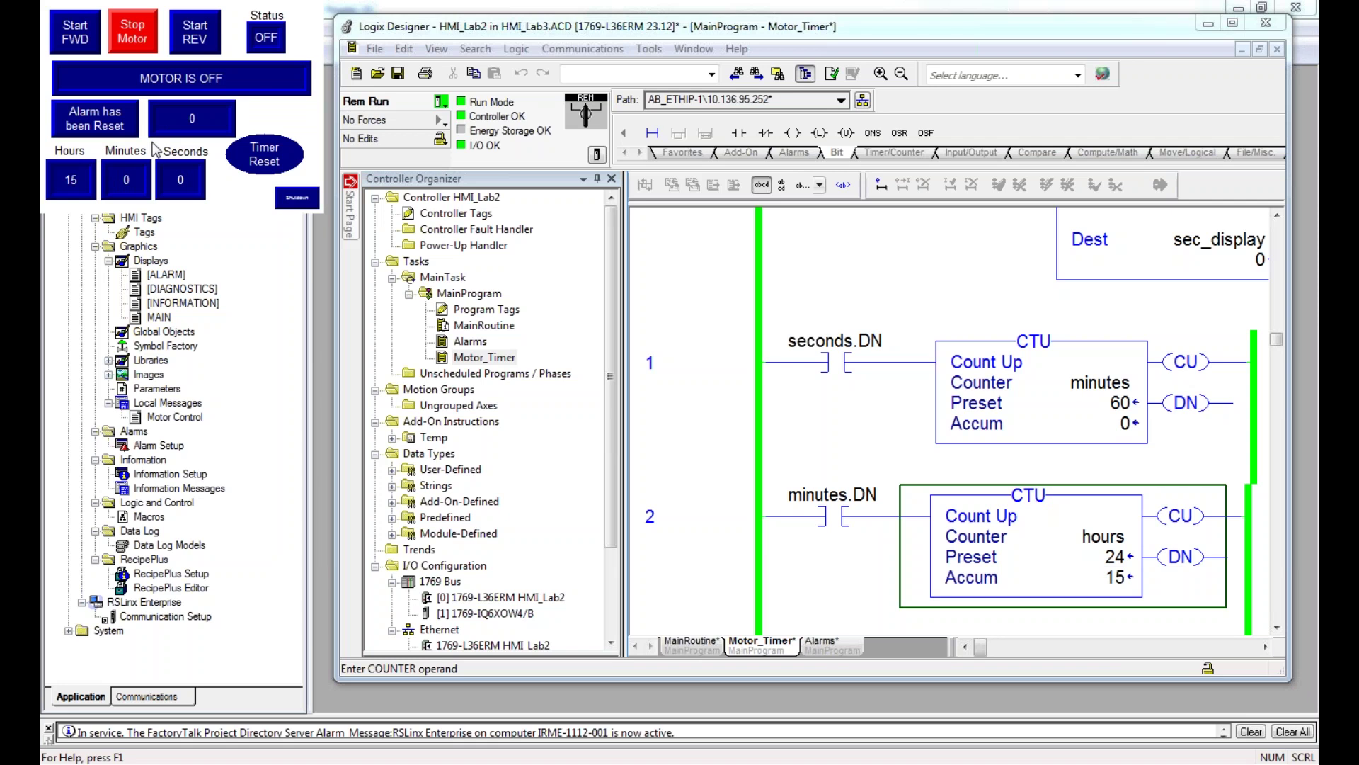
left_click(259, 161)
left_click(78, 37)
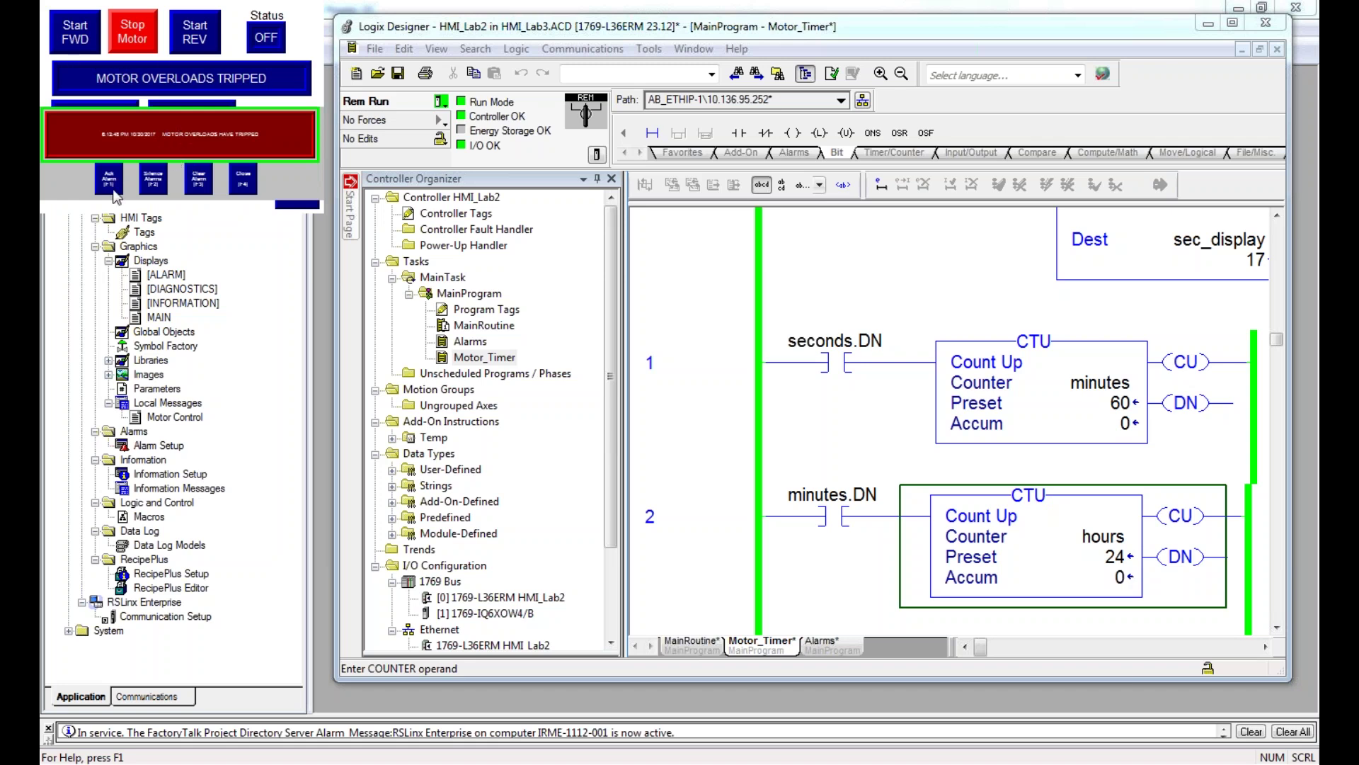
Step: Acknowledge and reset the overload alarm, stop and restart the motor forward, then shut down the runtime
left_click(112, 184)
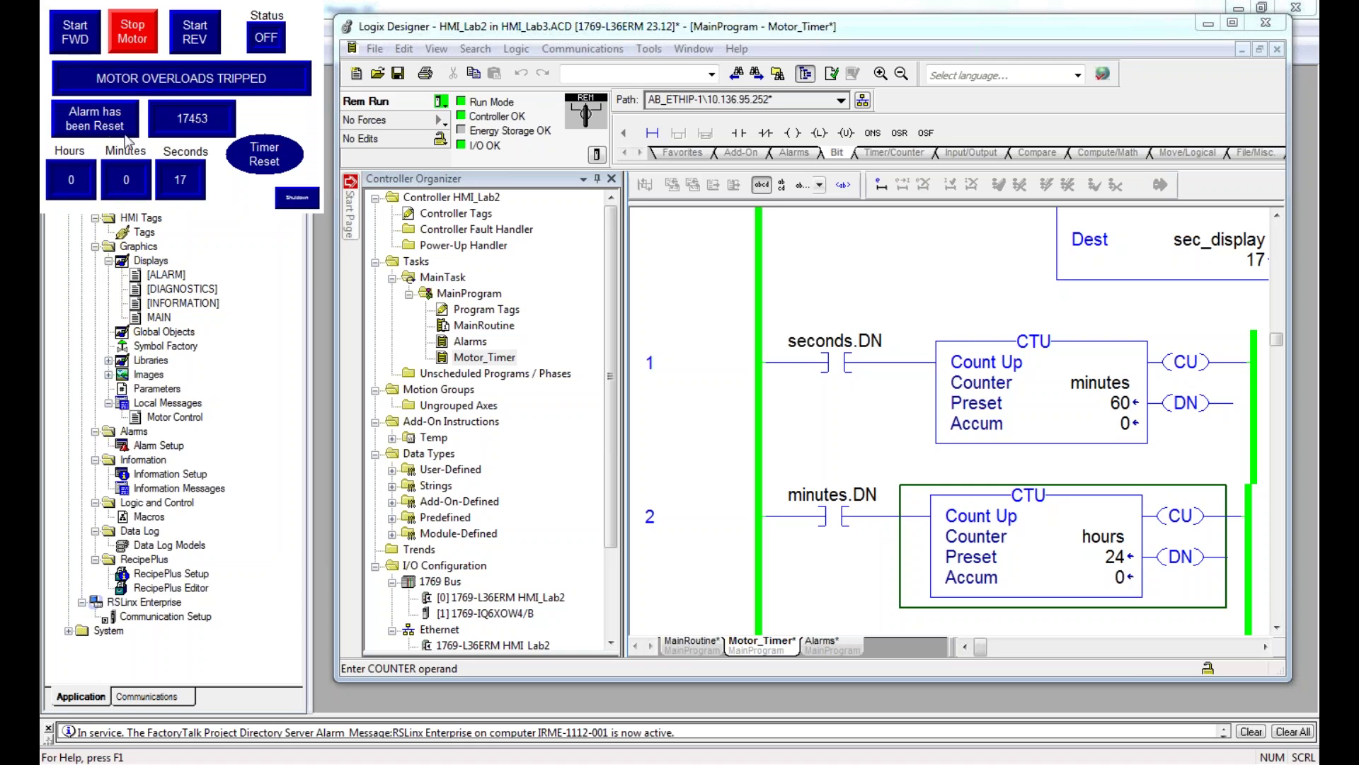
left_click(104, 120)
left_click(145, 32)
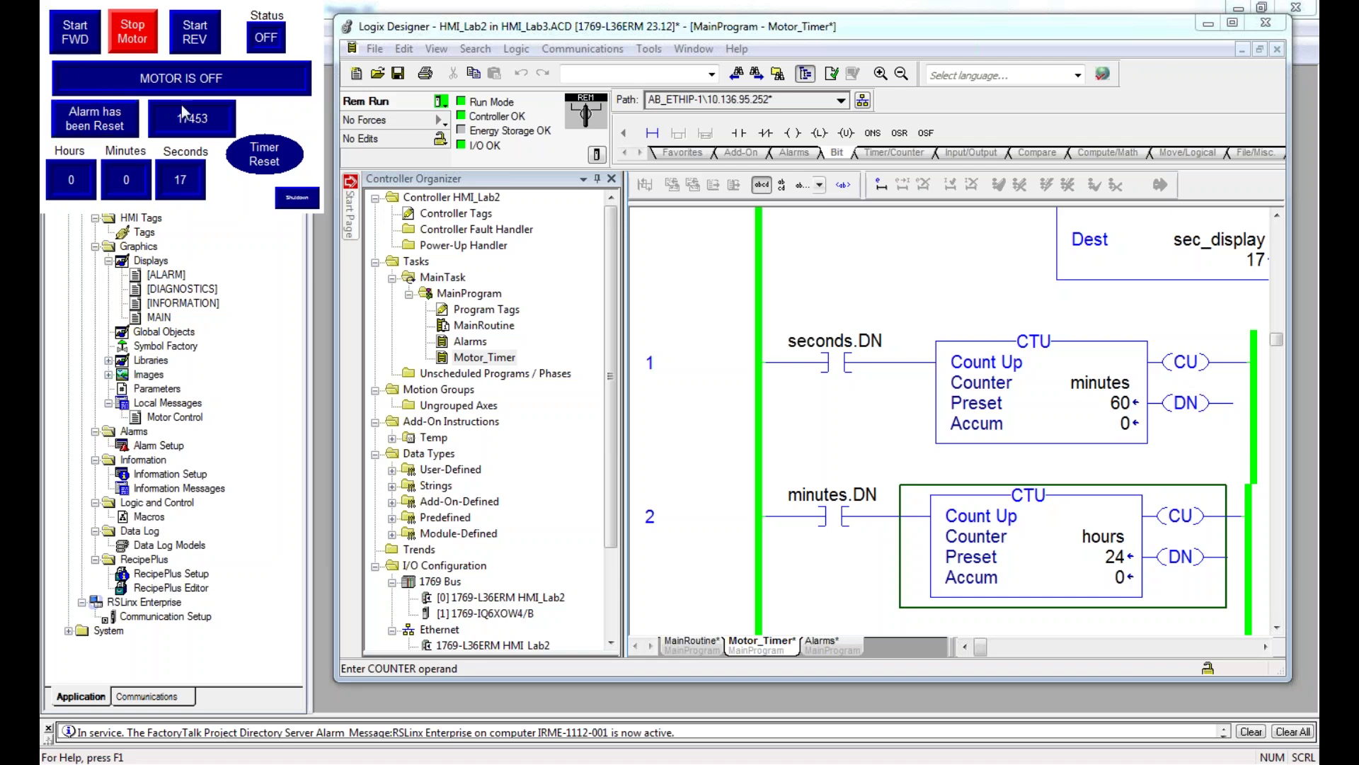
left_click(77, 40)
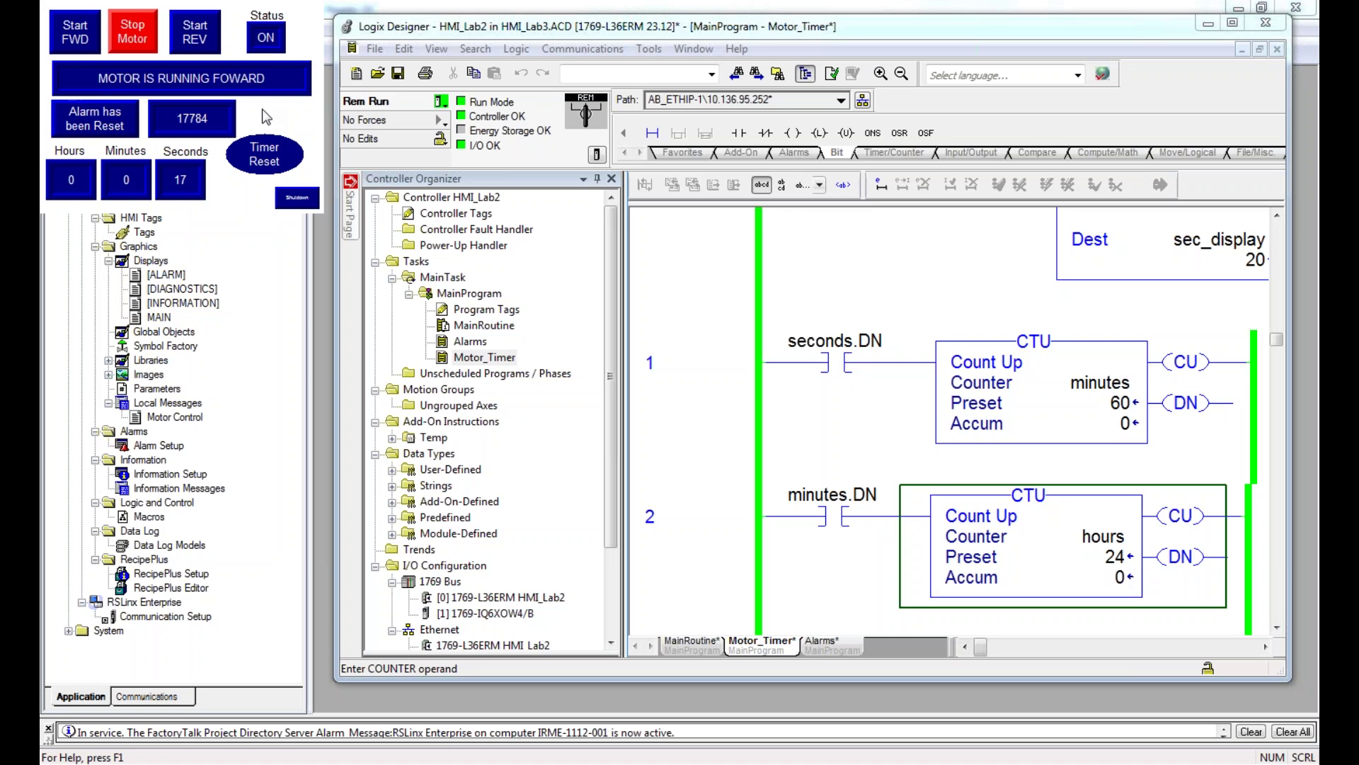
left_click(294, 197)
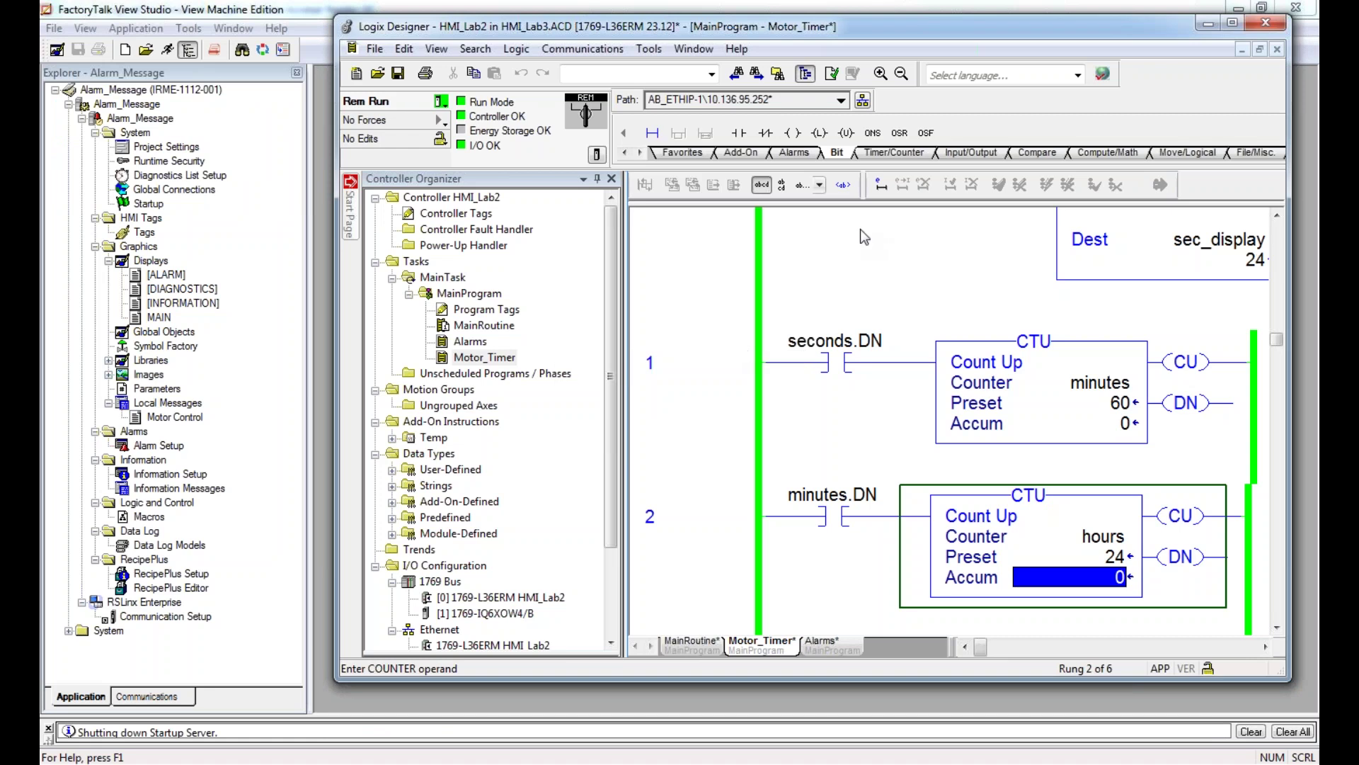
Step: Maximize Logix Designer, look over the Motor_Timer seconds-timer rungs, and save the project
left_click(1232, 27)
scroll(733, 346, "down", 5)
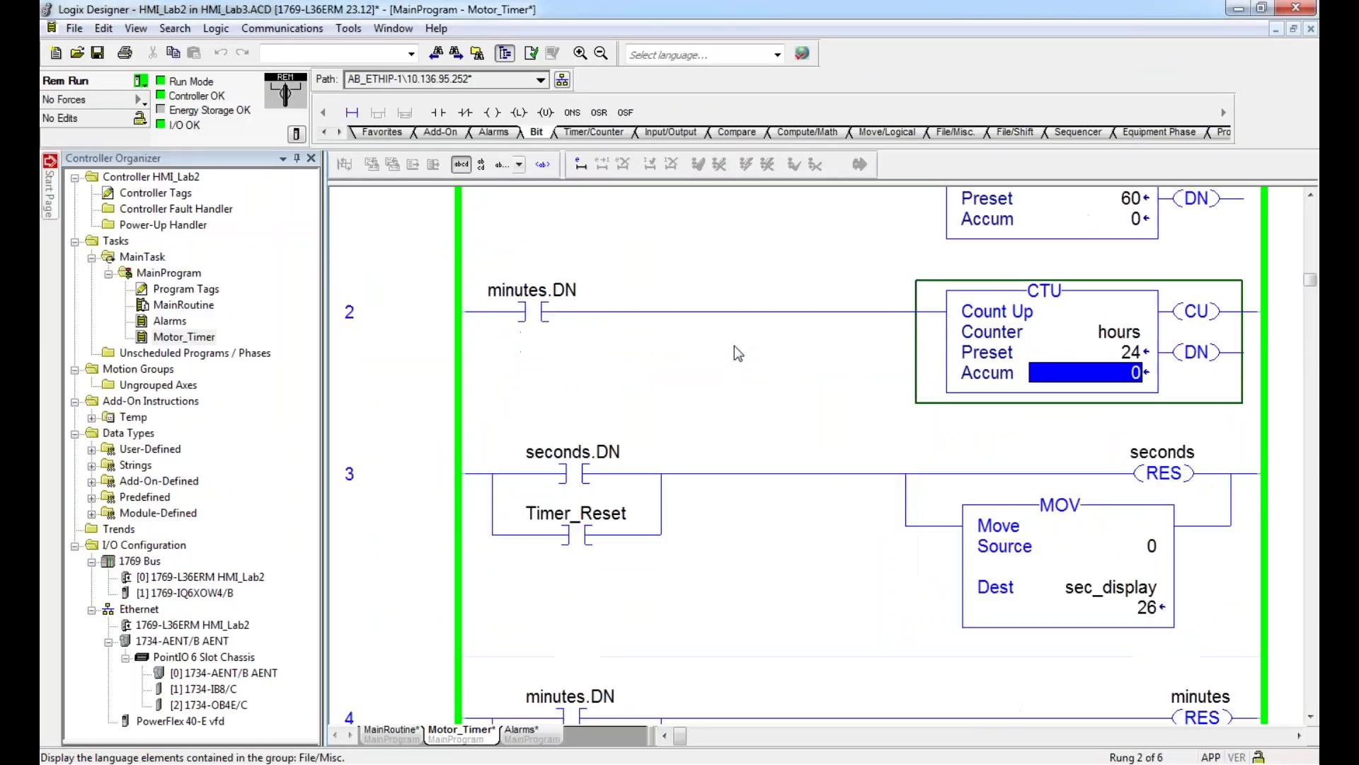
scroll(747, 345, "up", 6)
scroll(747, 346, "up", 2)
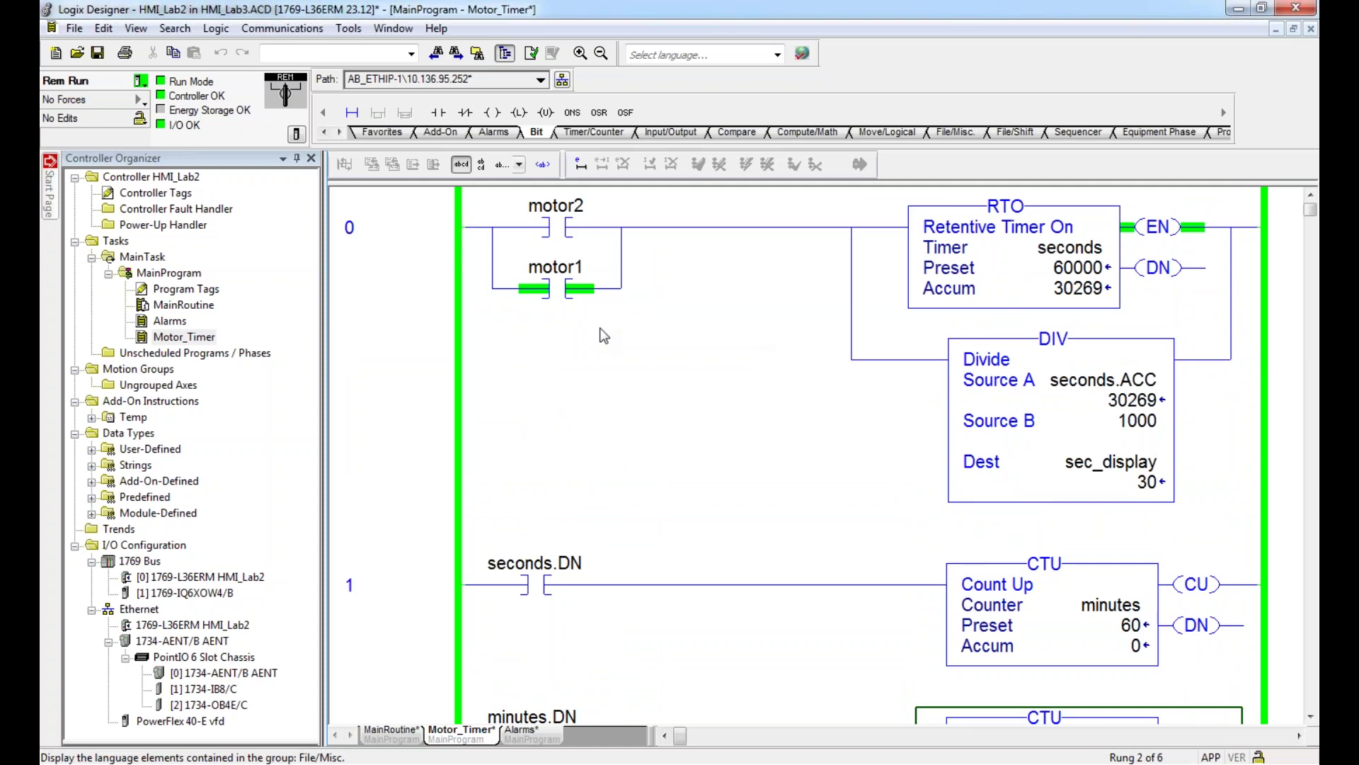
left_click(98, 54)
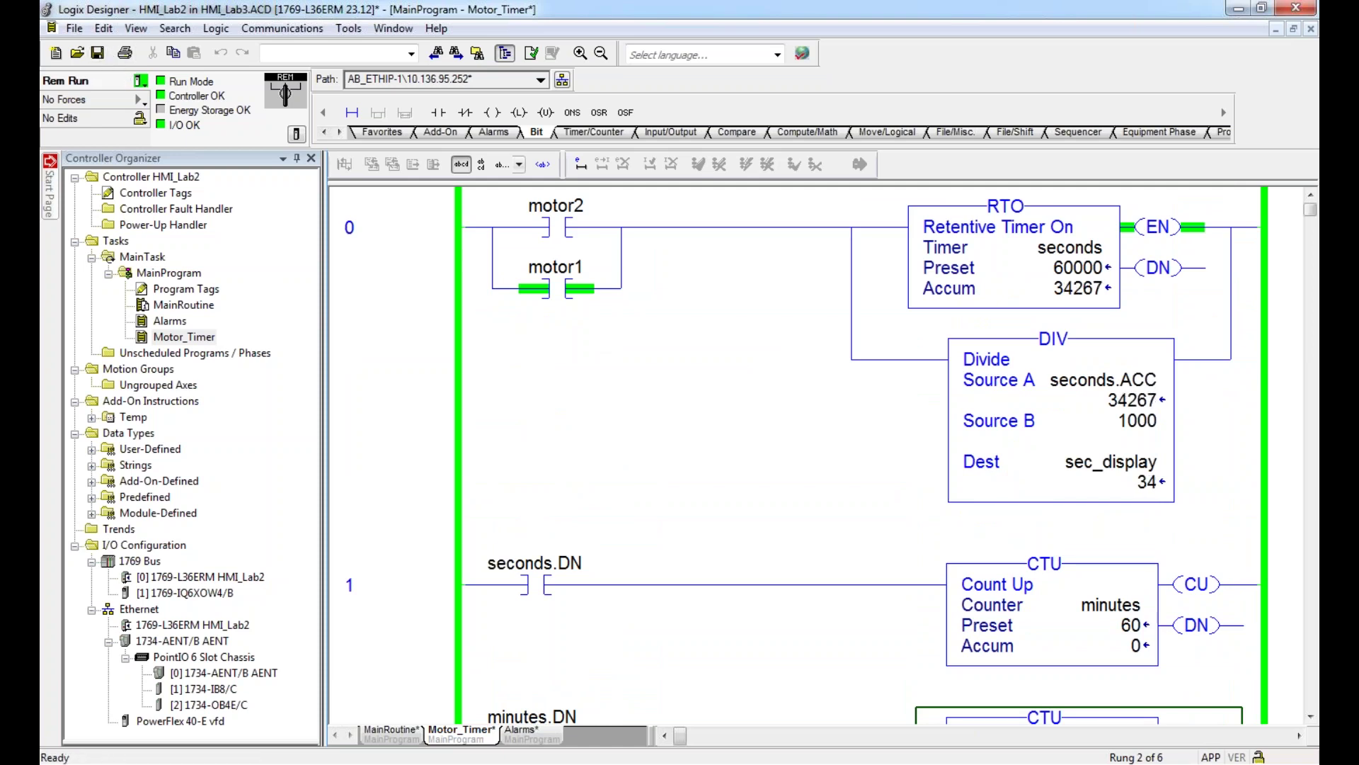